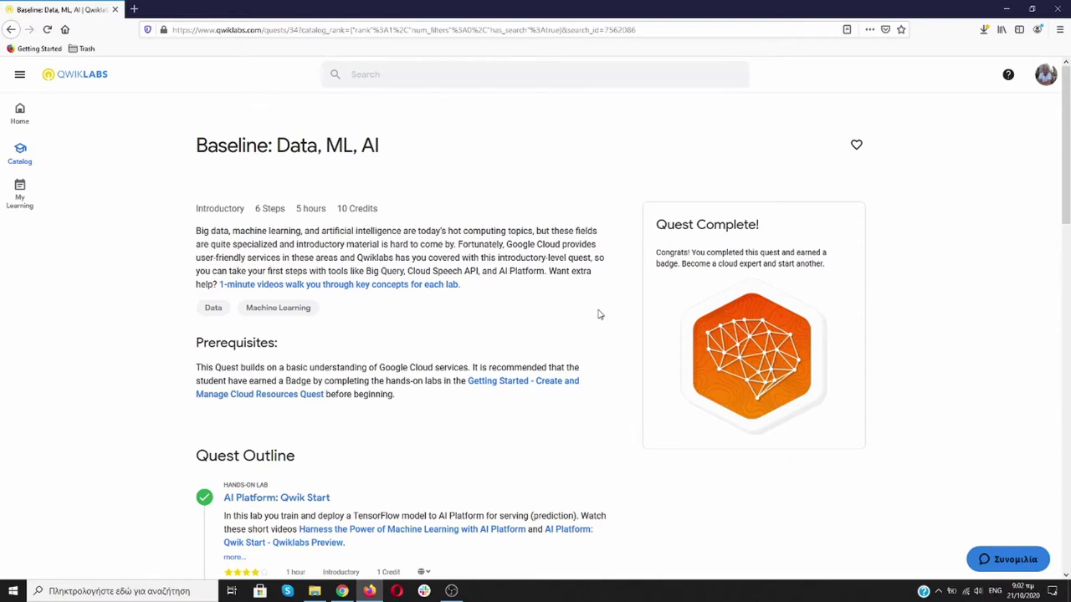
Review the Baseline: Data, ML, AI quest outline from the AI Platform lab through the Reinforcement Learning lab.
{"action": "scroll", "coordinate": [598, 314], "scroll_direction": "down", "scroll_amount": 1}
{"action": "scroll", "coordinate": [599, 314], "scroll_direction": "up", "scroll_amount": 1}
{"action": "scroll", "coordinate": [351, 329], "scroll_direction": "down", "scroll_amount": 2}
{"action": "scroll", "coordinate": [399, 313], "scroll_direction": "down", "scroll_amount": 5}
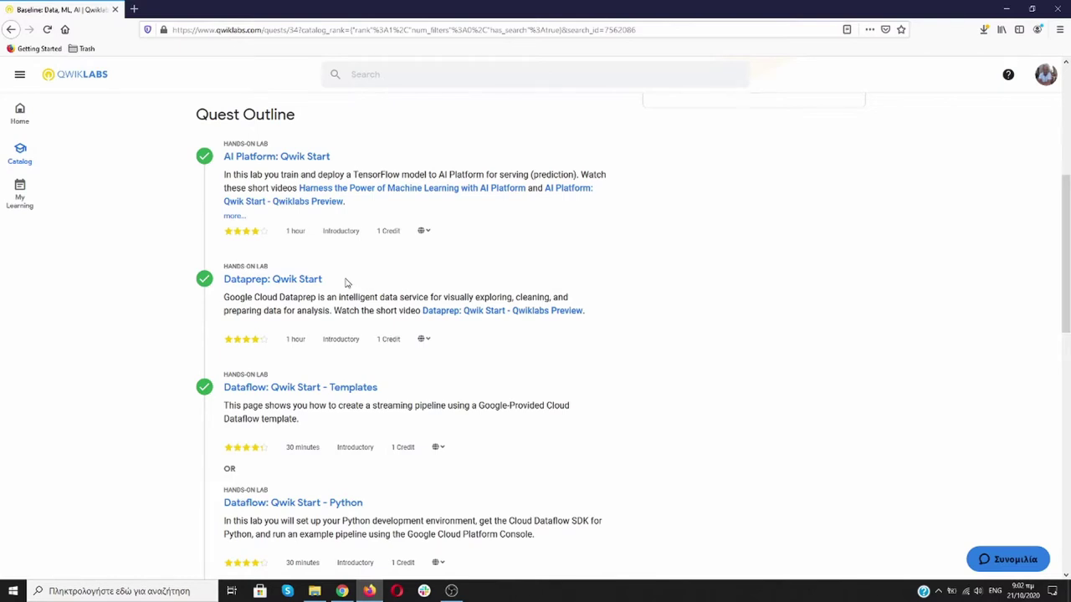
{"action": "scroll", "coordinate": [347, 283], "scroll_direction": "down", "scroll_amount": 3}
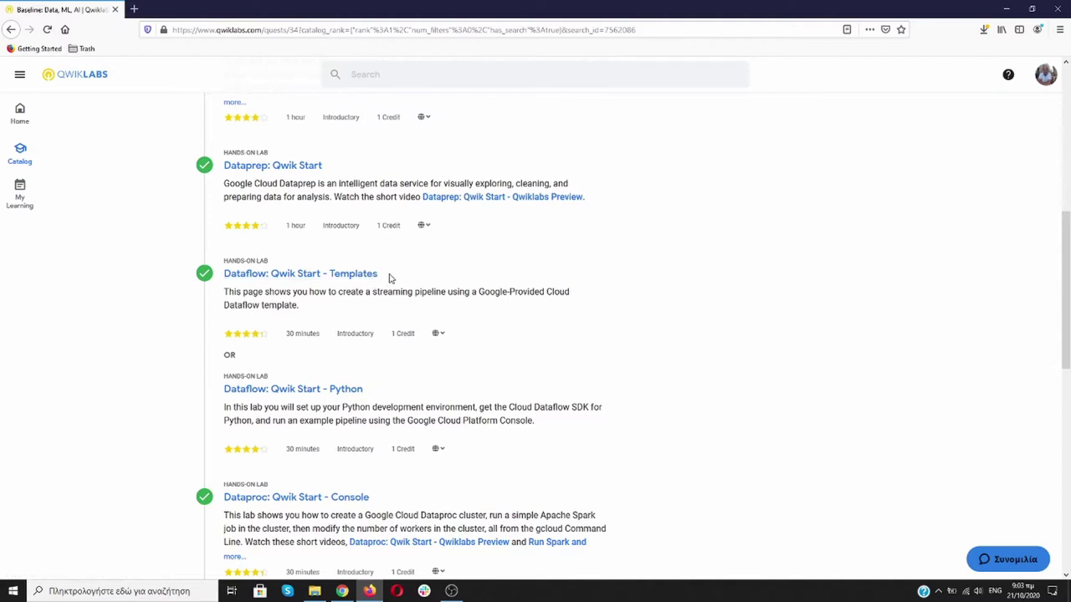
{"action": "scroll", "coordinate": [410, 278], "scroll_direction": "down", "scroll_amount": 5}
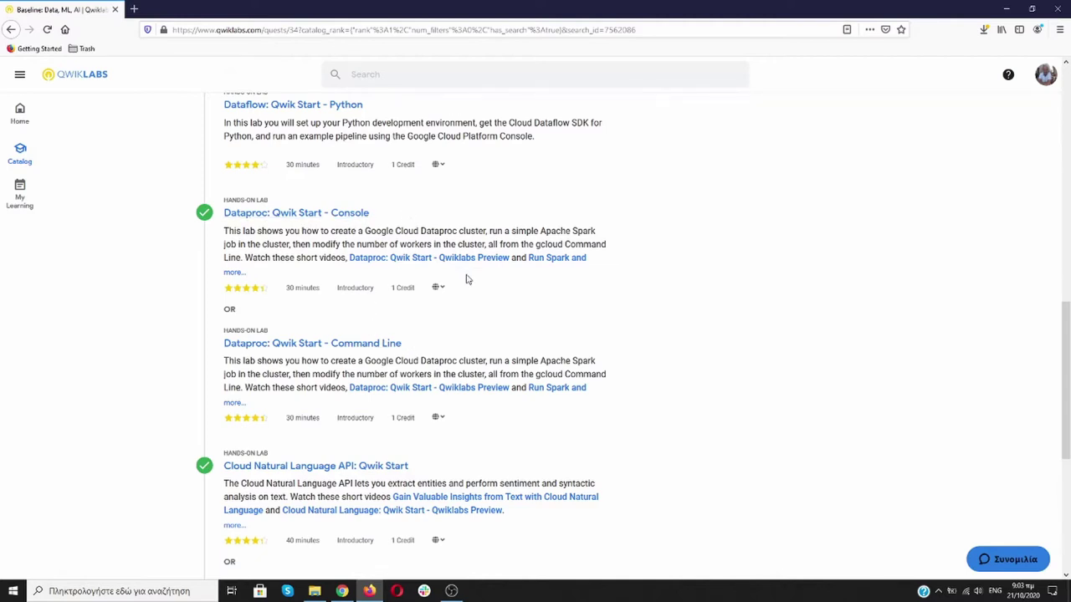
{"action": "scroll", "coordinate": [467, 280], "scroll_direction": "down", "scroll_amount": 2}
{"action": "scroll", "coordinate": [466, 280], "scroll_direction": "down", "scroll_amount": 3}
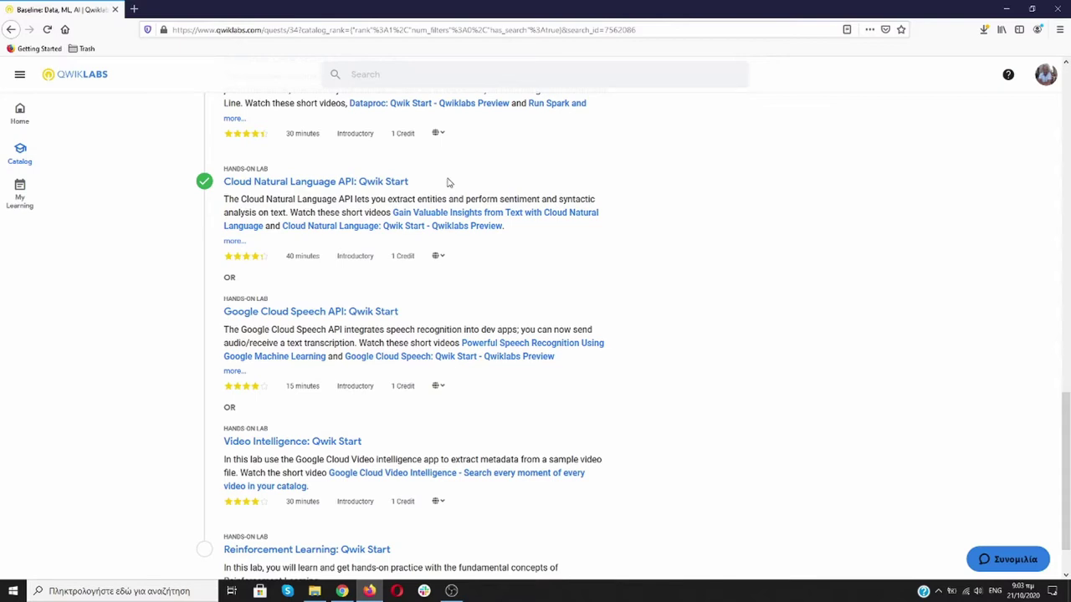
{"action": "scroll", "coordinate": [447, 183], "scroll_direction": "down", "scroll_amount": 2}
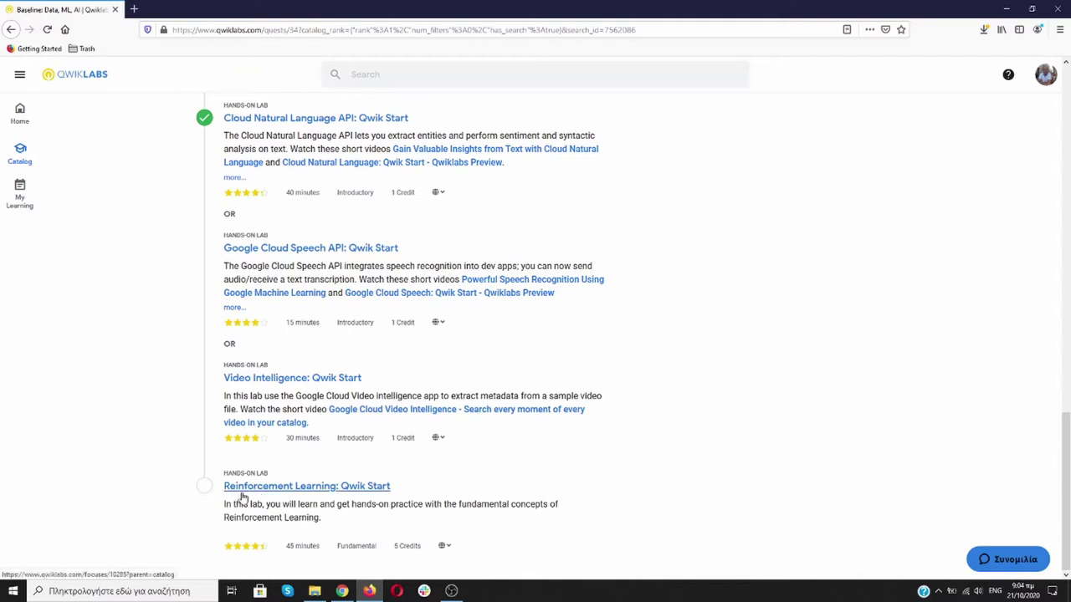
{"action": "scroll", "coordinate": [459, 485], "scroll_direction": "up", "scroll_amount": 20}
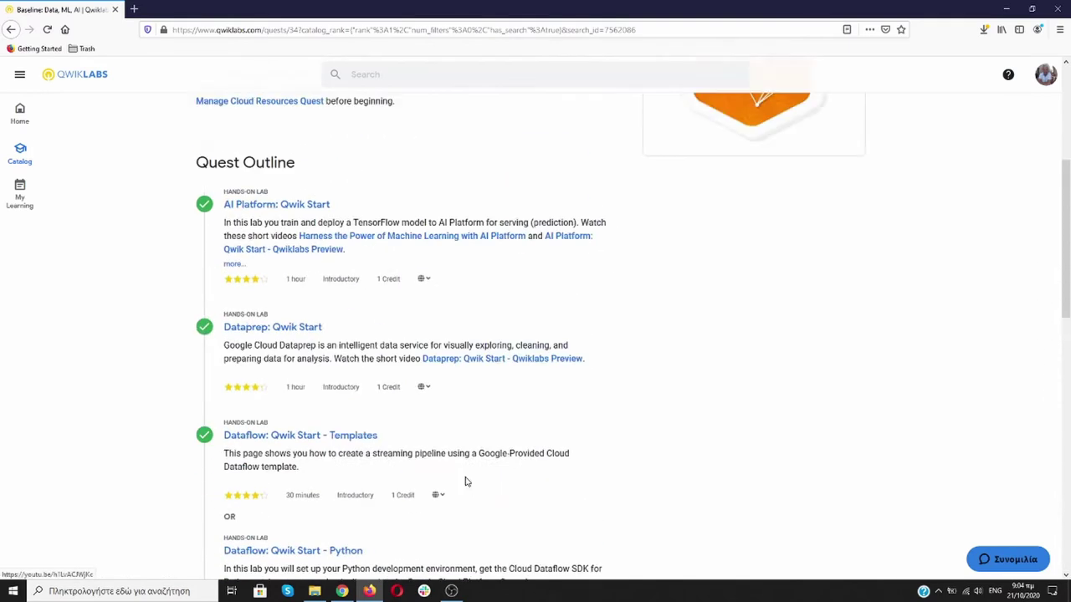
{"action": "scroll", "coordinate": [466, 482], "scroll_direction": "up", "scroll_amount": 1}
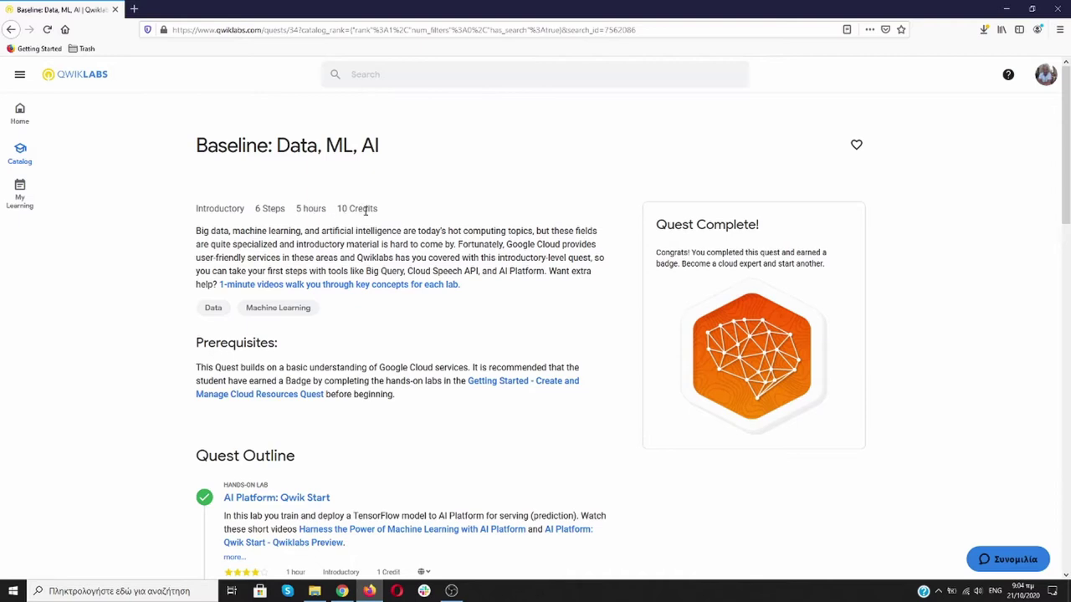
Check the credit costs of the labs in the quest outline and the languages offered for AI Platform: Qwik Start.
{"action": "scroll", "coordinate": [366, 210], "scroll_direction": "down", "scroll_amount": 3}
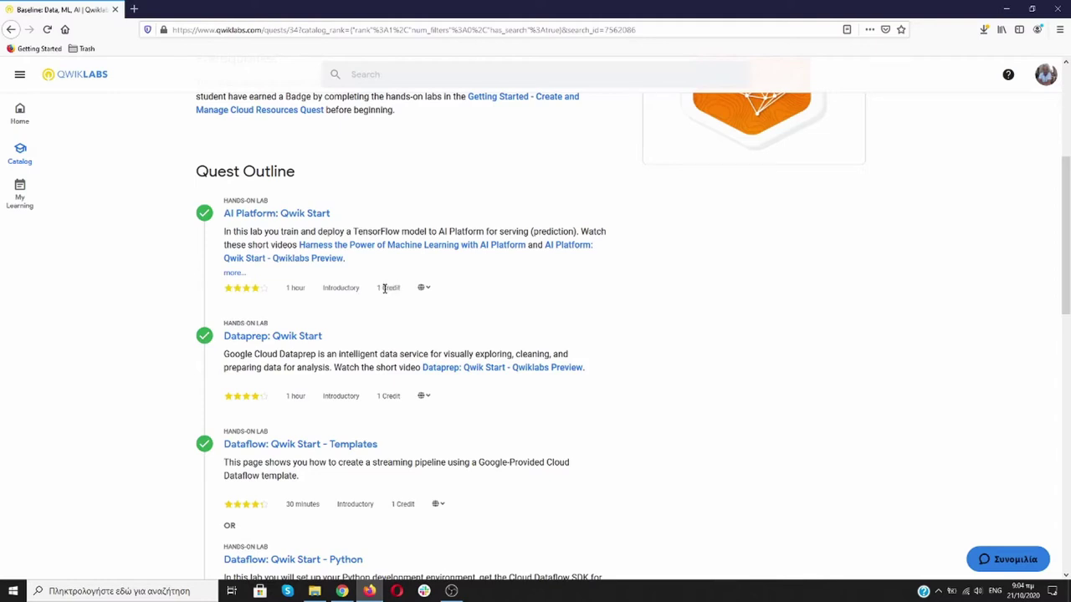
{"action": "left_click", "coordinate": [424, 289]}
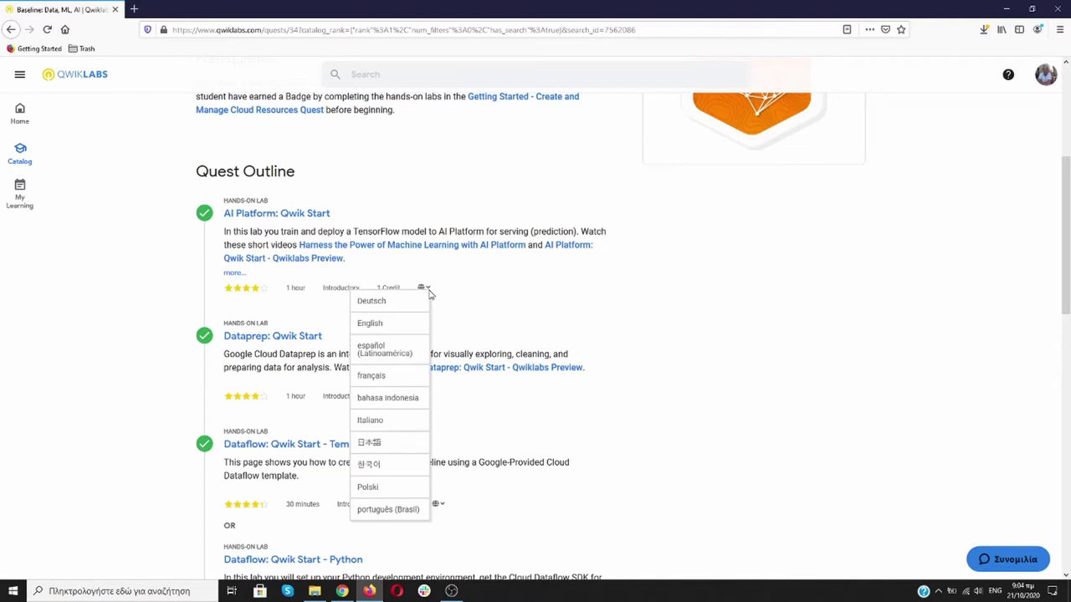
{"action": "left_click", "coordinate": [476, 293]}
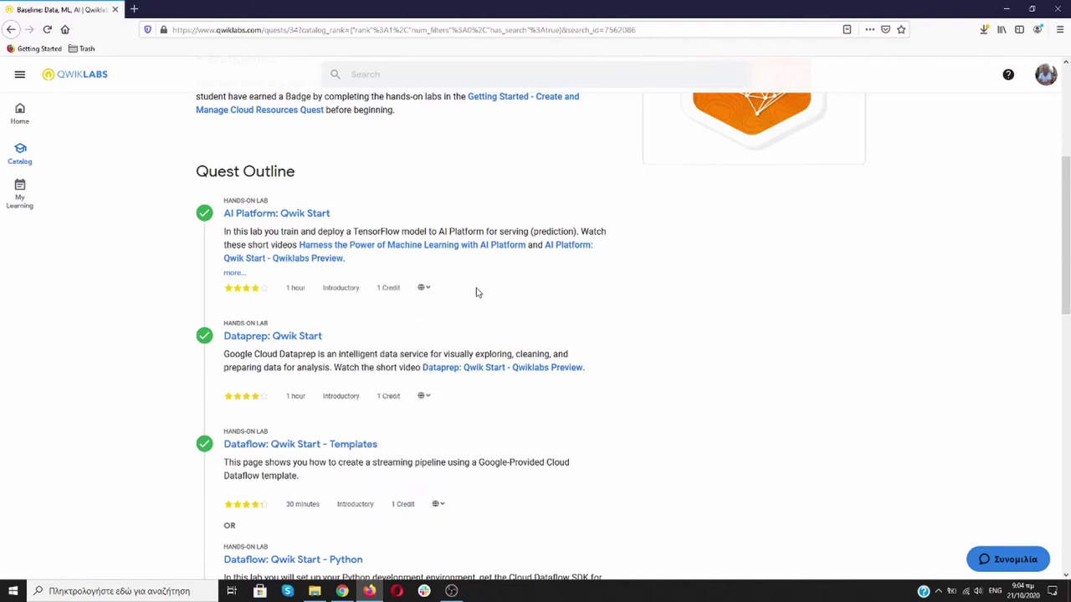
{"action": "scroll", "coordinate": [477, 293], "scroll_direction": "down", "scroll_amount": 10}
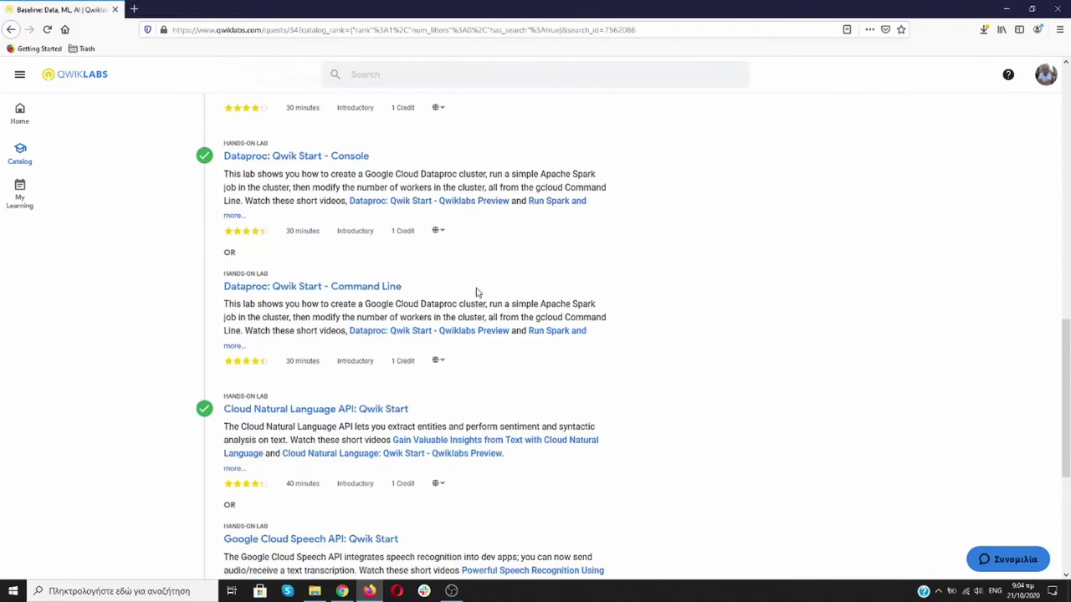
{"action": "scroll", "coordinate": [478, 292], "scroll_direction": "down", "scroll_amount": 2}
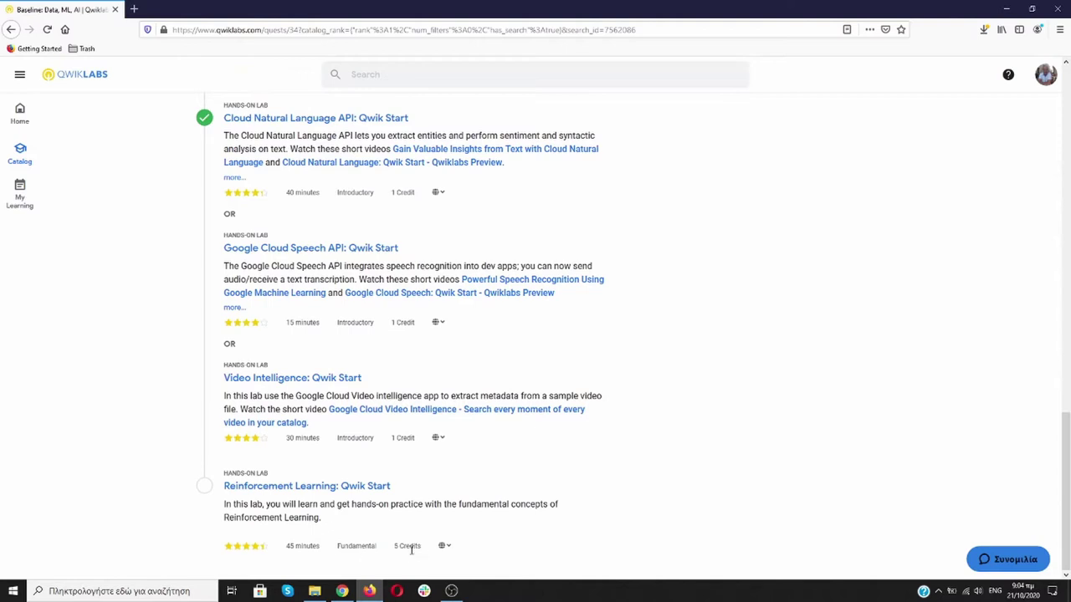
{"action": "scroll", "coordinate": [508, 478], "scroll_direction": "up", "scroll_amount": 15}
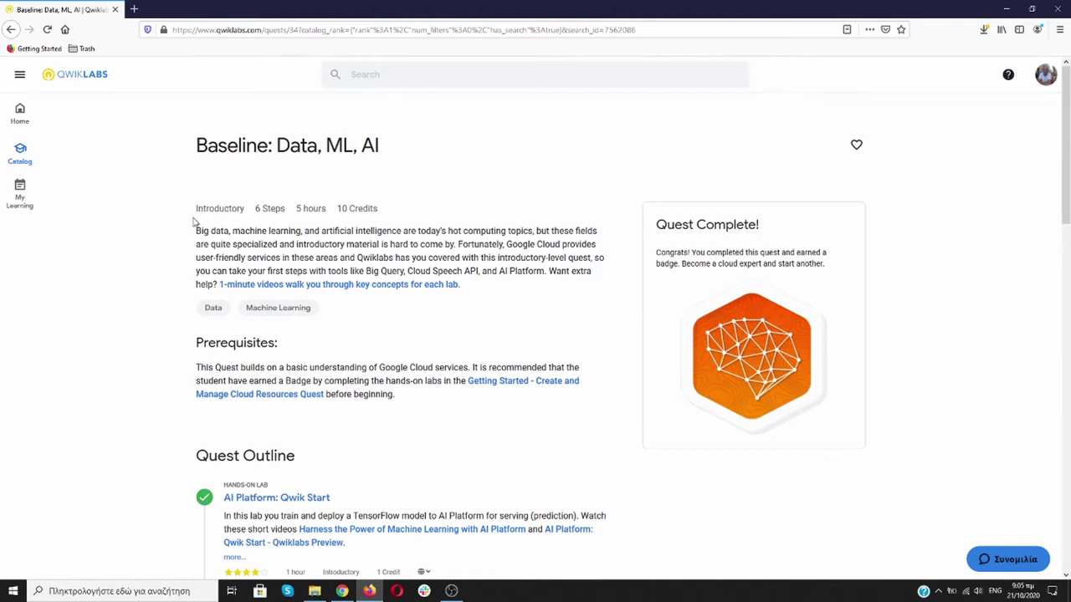
Open the AI Platform: Qwik Start lab from the quest outline and accept the site's cookie notice.
{"action": "scroll", "coordinate": [170, 235], "scroll_direction": "down", "scroll_amount": 1}
{"action": "scroll", "coordinate": [169, 235], "scroll_direction": "down", "scroll_amount": 2}
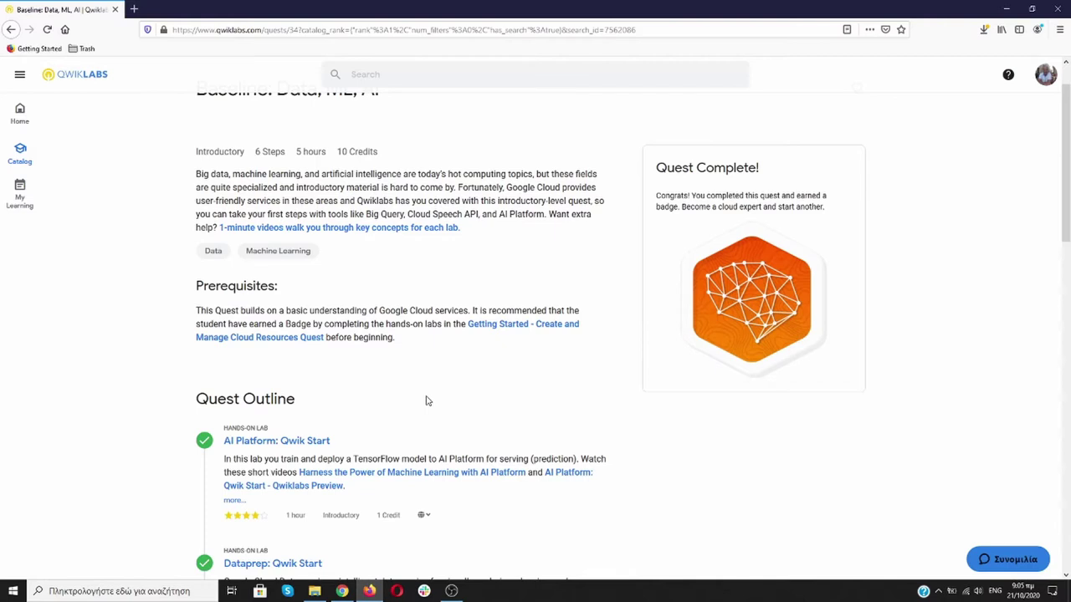
{"action": "scroll", "coordinate": [426, 401], "scroll_direction": "down", "scroll_amount": 1}
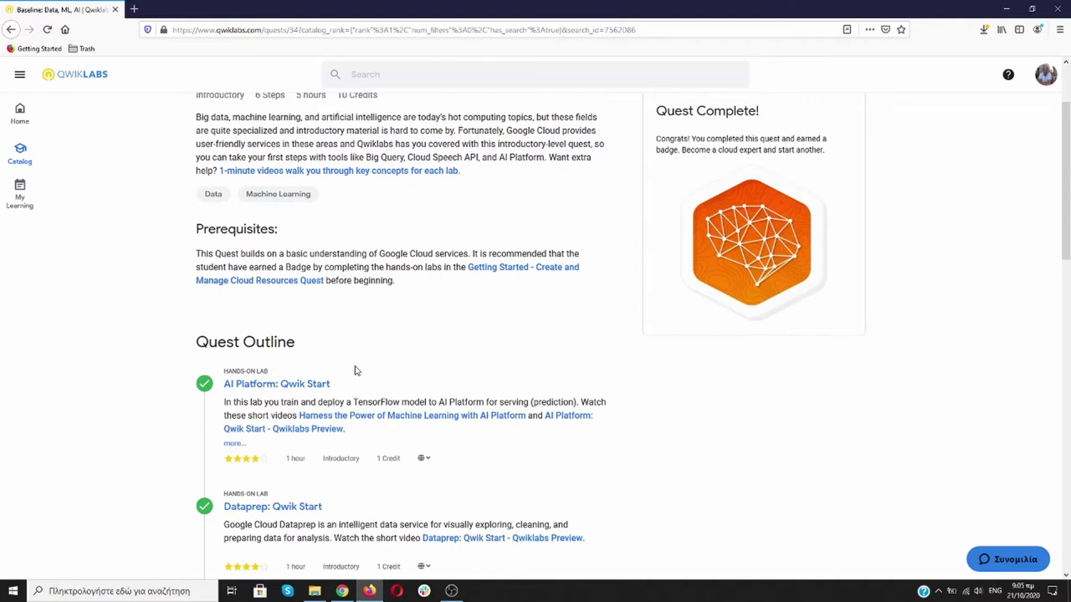
{"action": "left_click", "coordinate": [274, 386]}
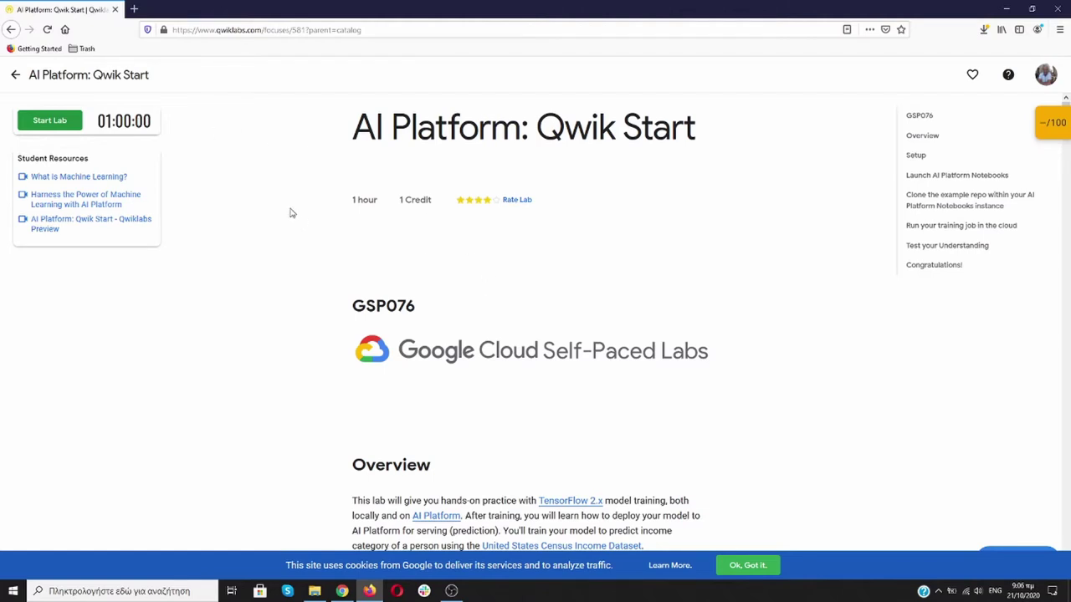
{"action": "left_click", "coordinate": [747, 562]}
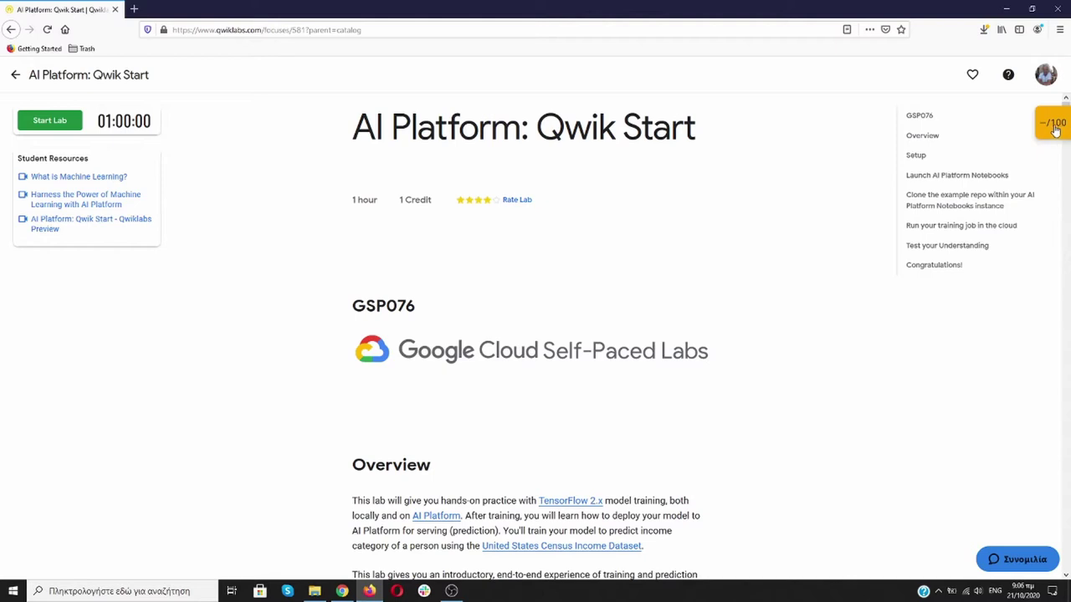
Examine the lab's Test Completed Tasks sections and its list of scored checkpoints.
{"action": "scroll", "coordinate": [473, 284], "scroll_direction": "down", "scroll_amount": 1}
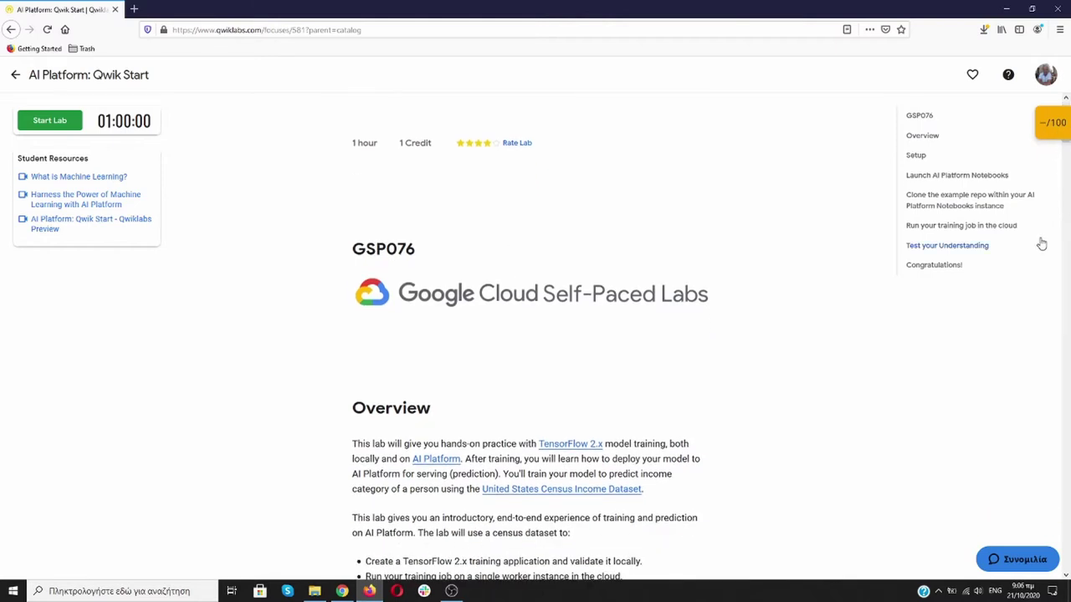
{"action": "scroll", "coordinate": [1040, 241], "scroll_direction": "down", "scroll_amount": 2}
{"action": "left_click_drag", "start_coordinate": [1066, 152], "coordinate": [1068, 423]}
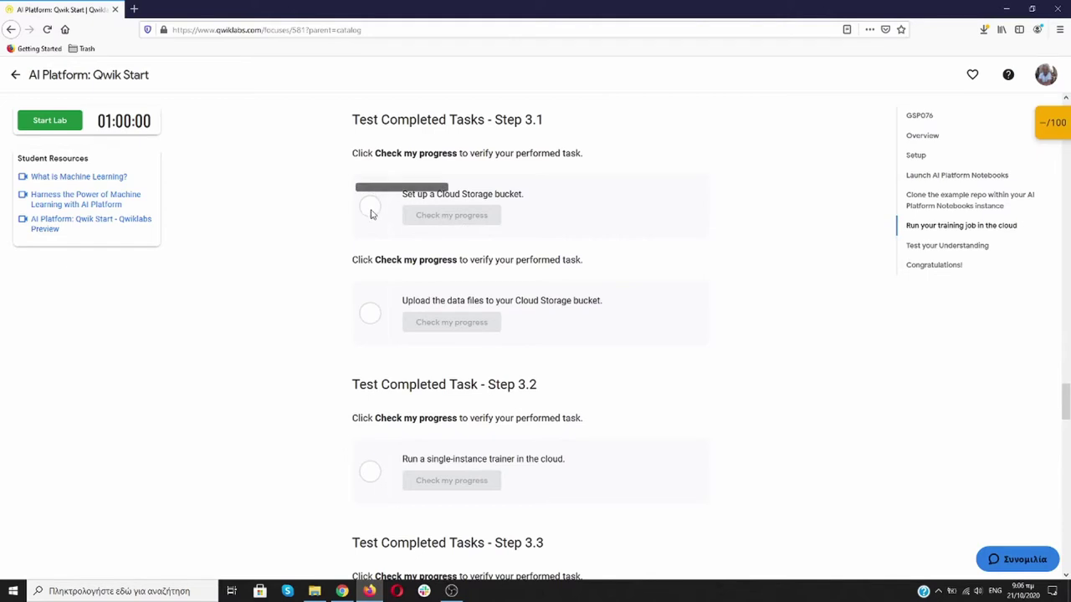
{"action": "left_click", "coordinate": [1046, 132]}
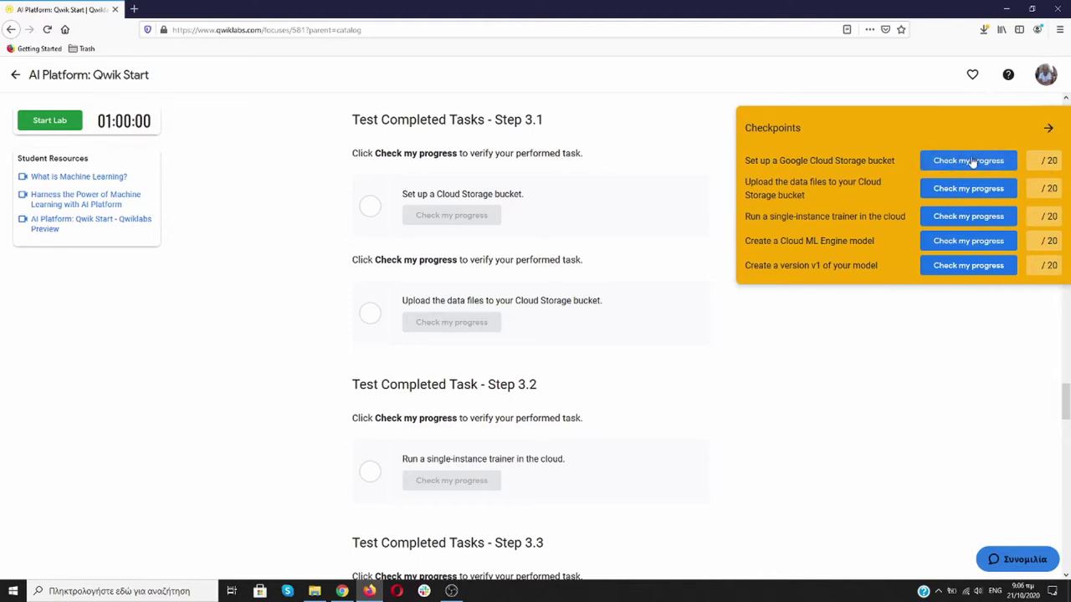
{"action": "left_click", "coordinate": [1047, 128]}
{"action": "left_click_drag", "start_coordinate": [1065, 401], "coordinate": [1065, 151]}
Read the lab's Overview, What you will build and Setup sections, through to Launch AI Platform Notebooks.
{"action": "scroll", "coordinate": [310, 248], "scroll_direction": "down", "scroll_amount": 1}
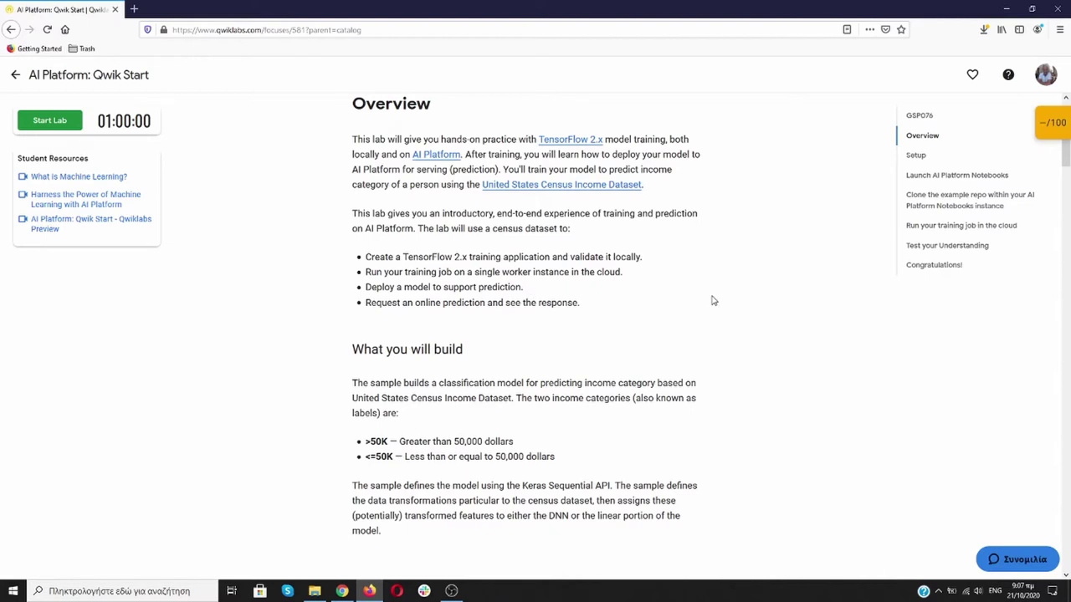
{"action": "scroll", "coordinate": [713, 301], "scroll_direction": "down", "scroll_amount": 2}
{"action": "scroll", "coordinate": [739, 300], "scroll_direction": "down", "scroll_amount": 1}
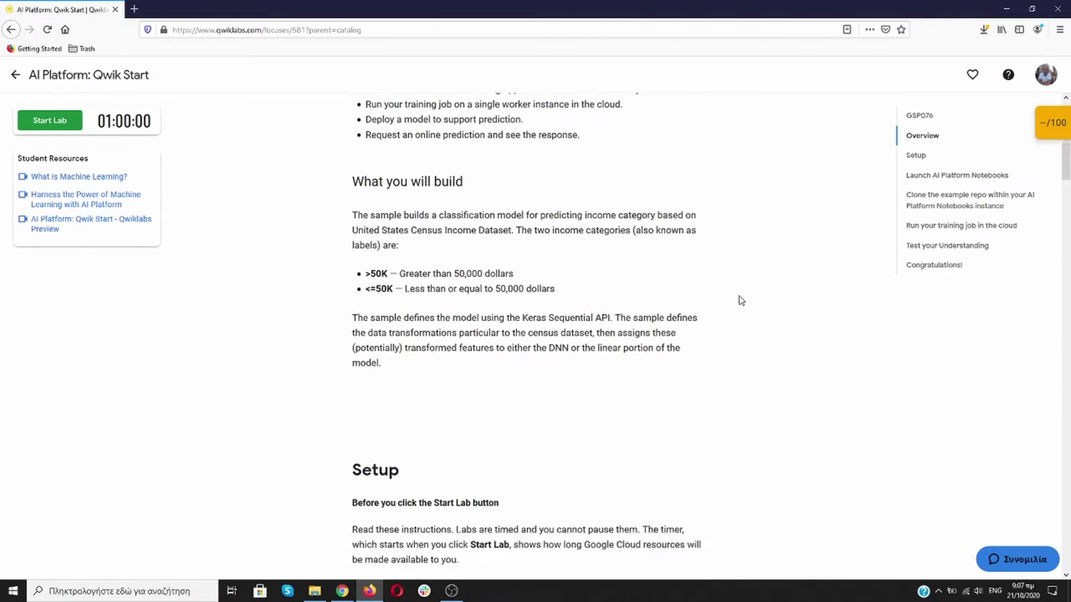
{"action": "scroll", "coordinate": [738, 301], "scroll_direction": "down", "scroll_amount": 1}
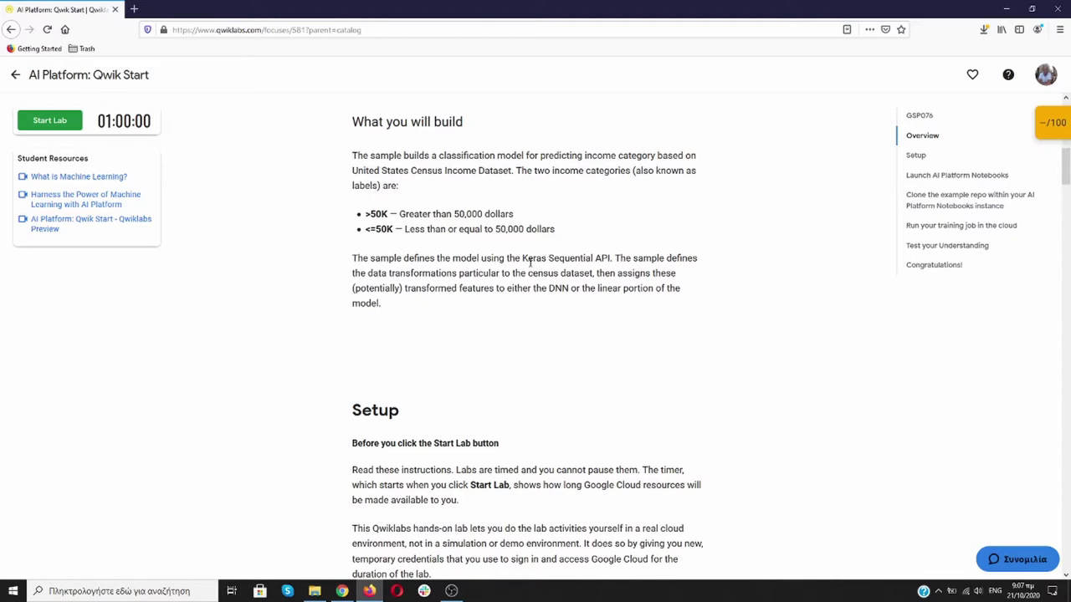
{"action": "scroll", "coordinate": [604, 260], "scroll_direction": "down", "scroll_amount": 5}
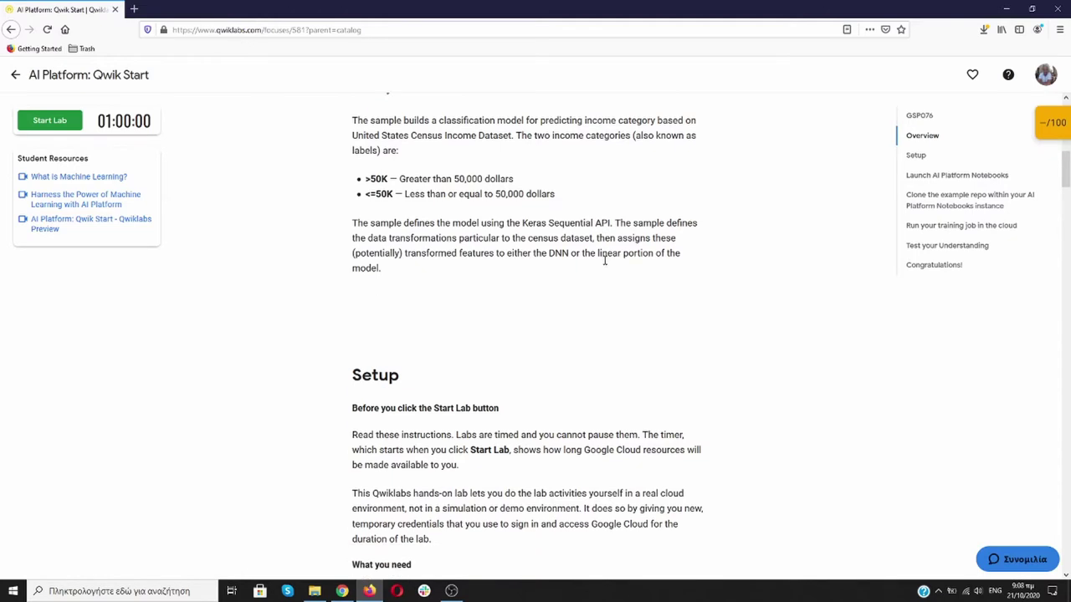
{"action": "scroll", "coordinate": [605, 264], "scroll_direction": "down", "scroll_amount": 4}
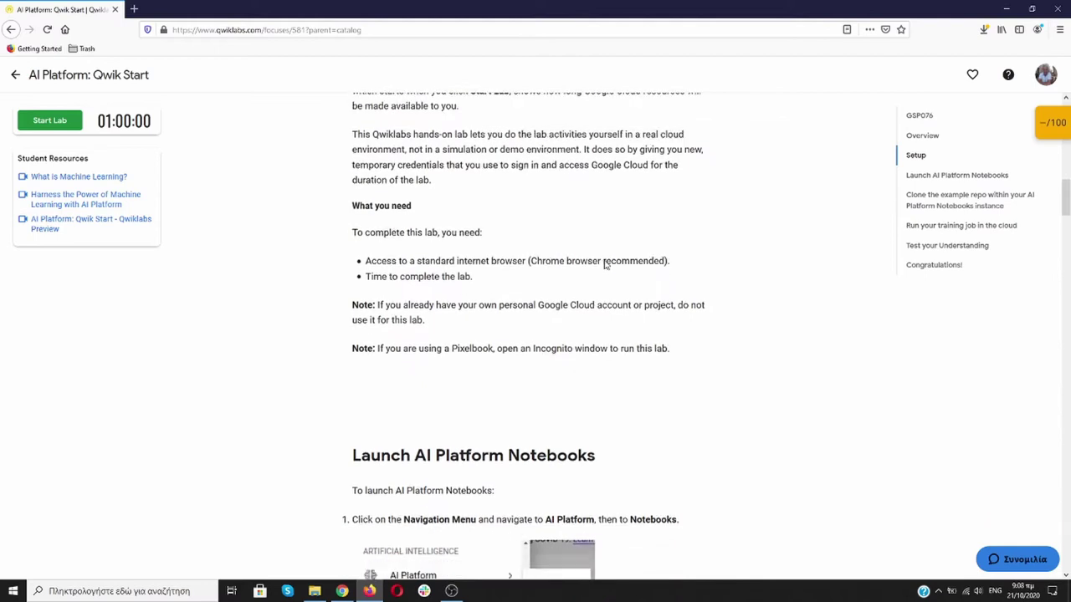
{"action": "scroll", "coordinate": [335, 201], "scroll_direction": "down", "scroll_amount": 1}
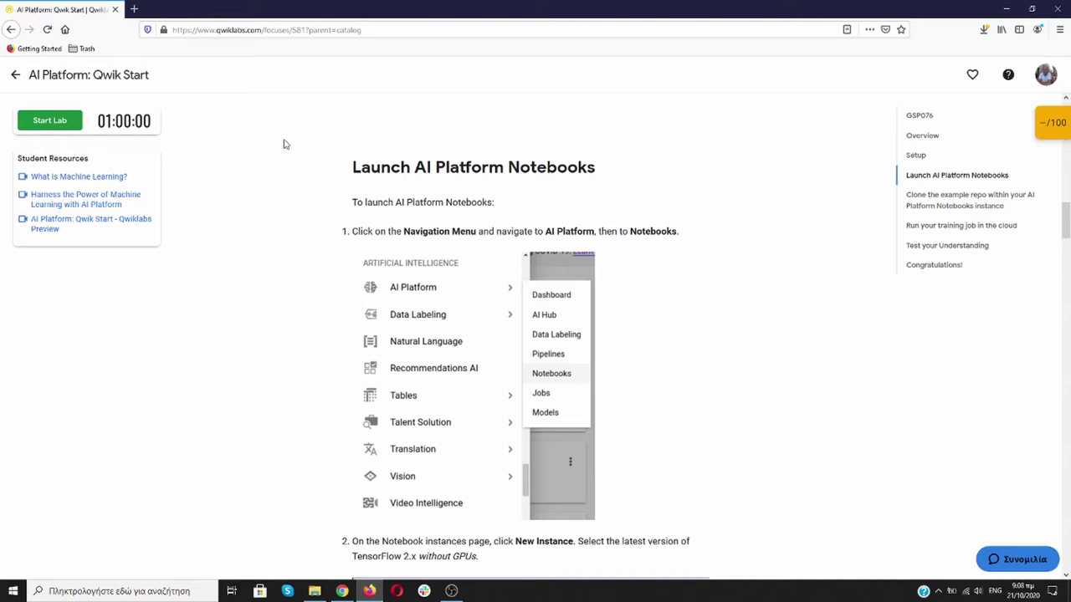
Start the AI Platform: Qwik Start lab, passing the reCAPTCHA check and charging its credit to the subscription.
{"action": "left_click", "coordinate": [57, 124]}
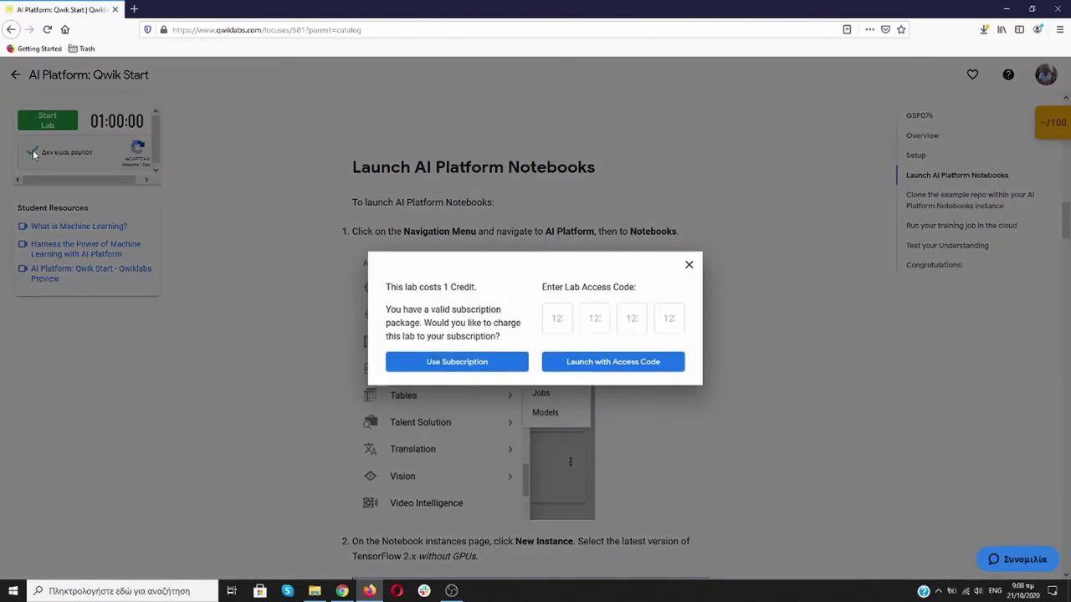
{"action": "left_click", "coordinate": [456, 361]}
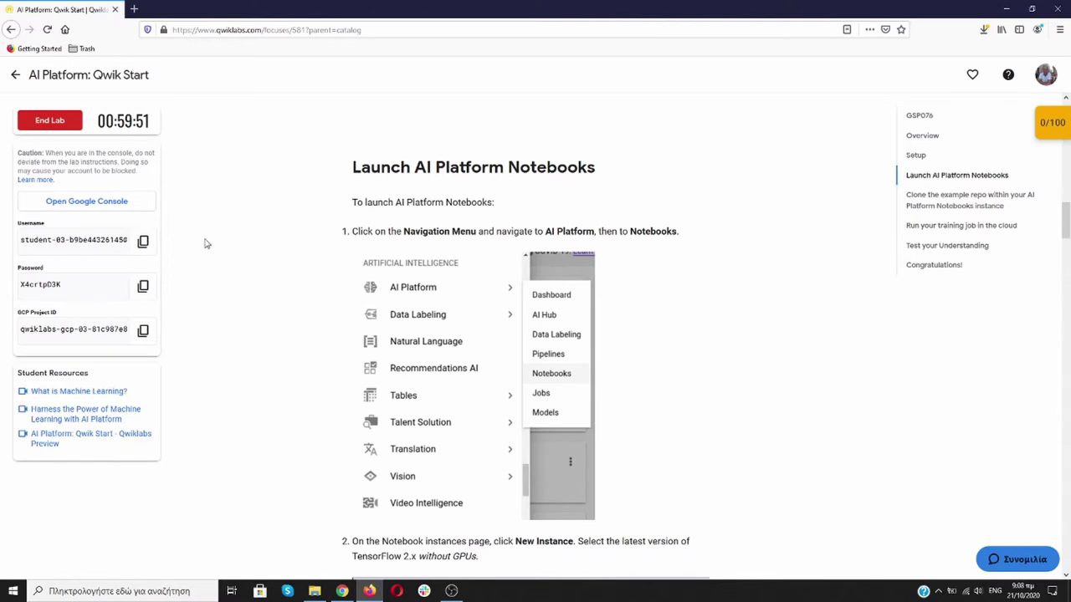
Copy the lab username, open the Google Console sign-in page and submit the username as the account e-mail.
{"action": "left_click", "coordinate": [144, 244]}
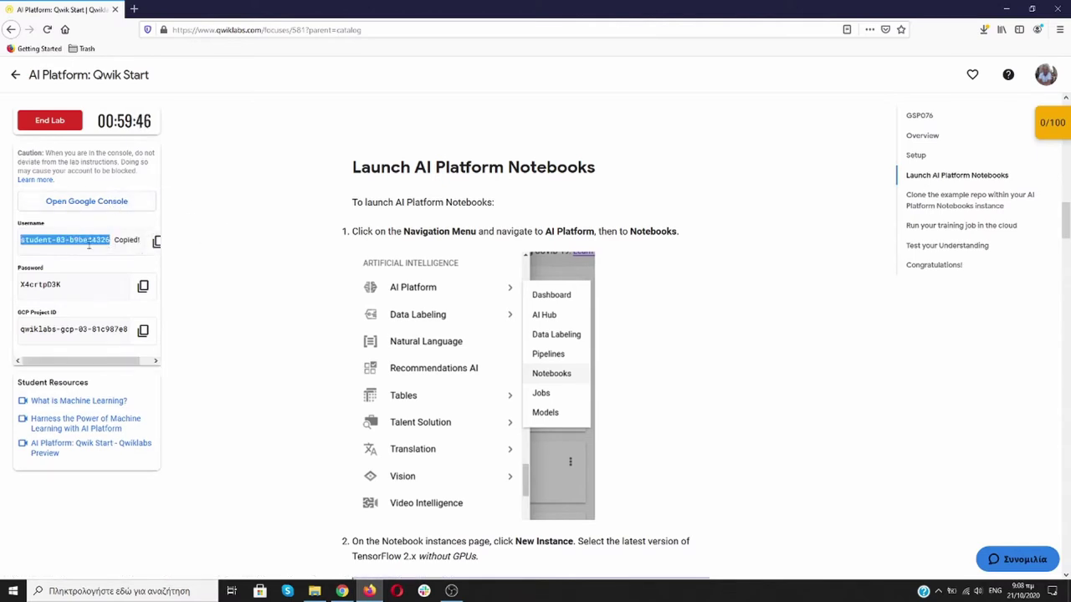
{"action": "left_click", "coordinate": [102, 205]}
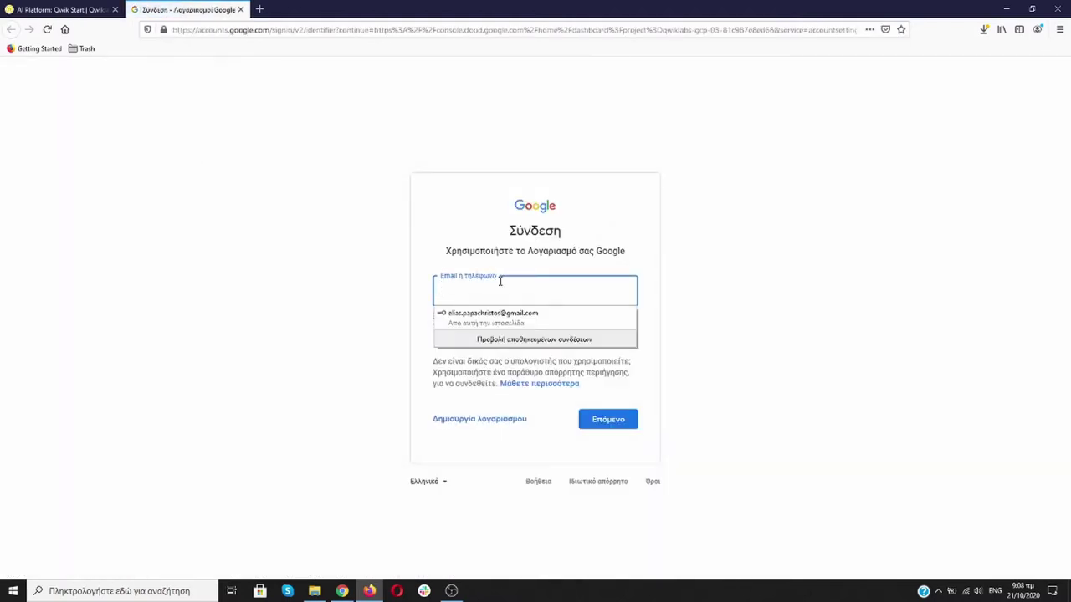
{"action": "key", "text": "ctrl+v"}
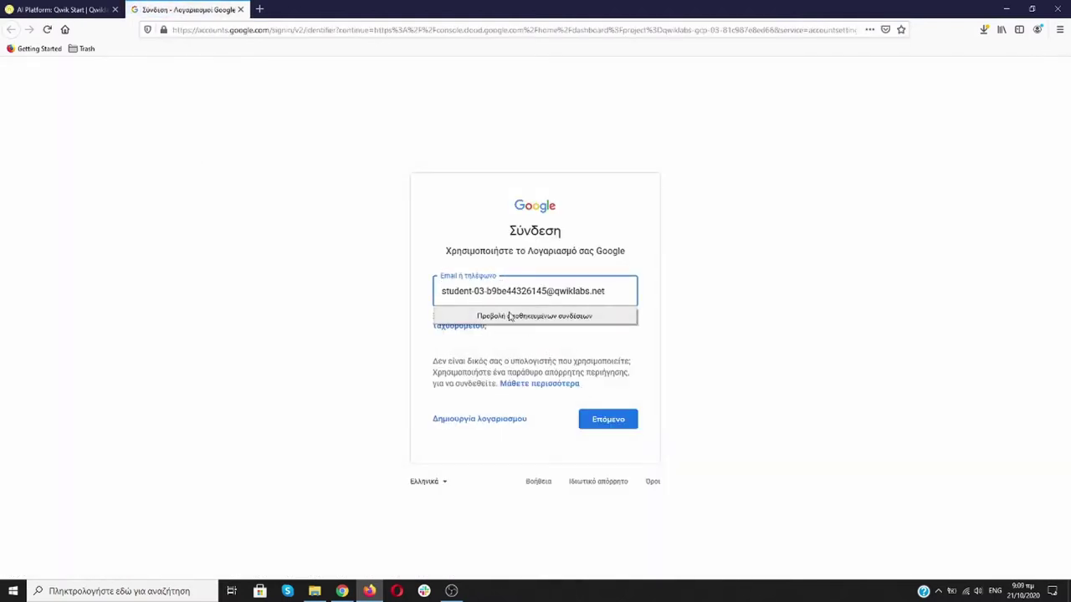
{"action": "left_click", "coordinate": [614, 421]}
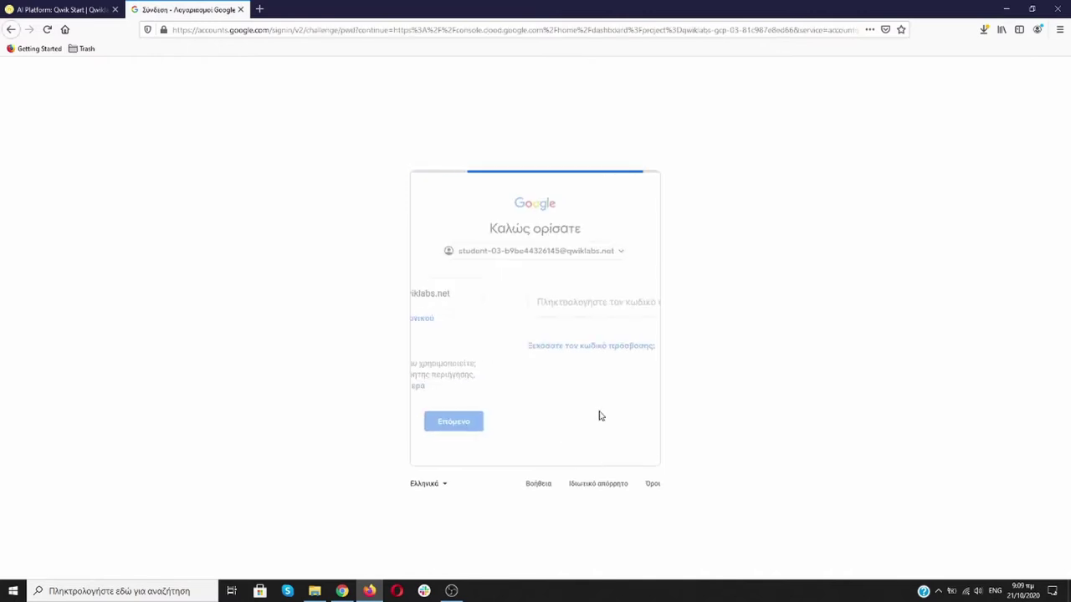
Copy the lab password and submit it as the account password on the Google sign-in page.
{"action": "left_click", "coordinate": [76, 11]}
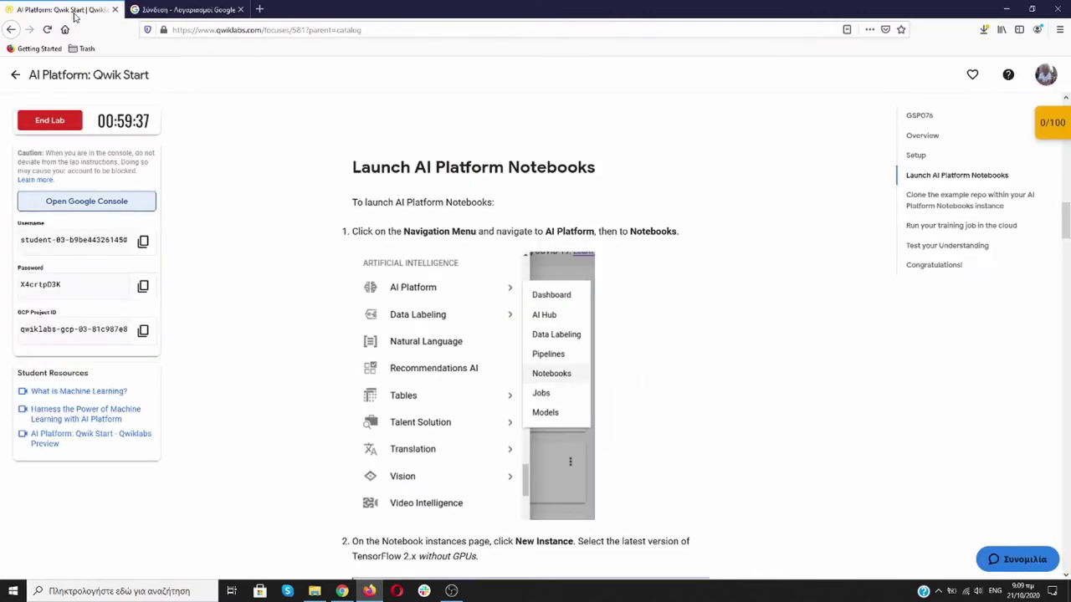
{"action": "left_click", "coordinate": [146, 289]}
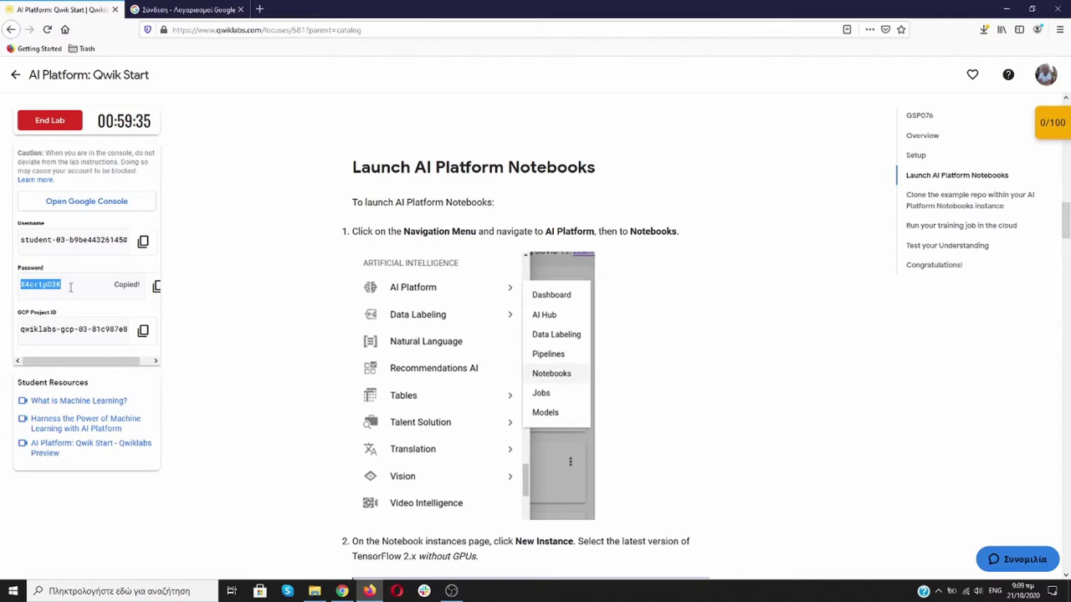
{"action": "left_click", "coordinate": [184, 9]}
{"action": "key", "text": "ctrl+v"}
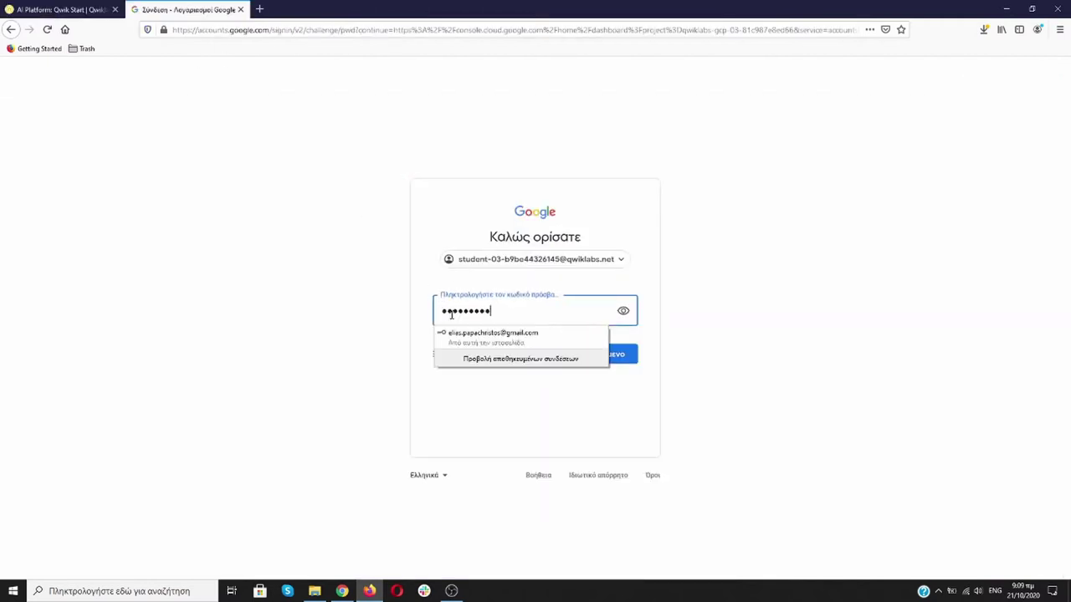
{"action": "left_click", "coordinate": [617, 357]}
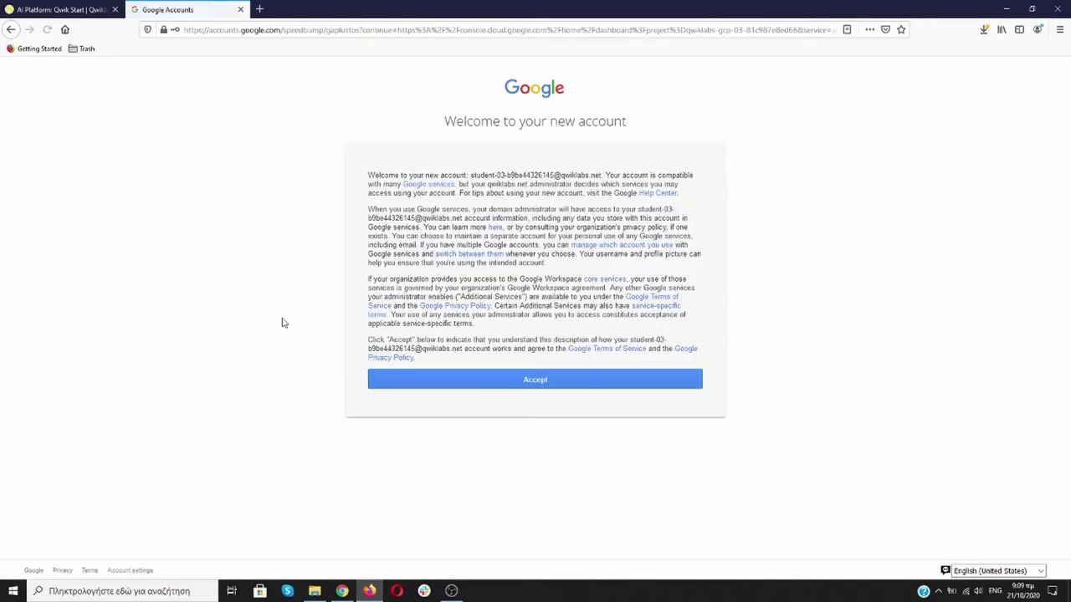
Accept the new account's terms, confirm its recovery options and agree to the Google Cloud Platform Terms of Service without email updates.
{"action": "left_click", "coordinate": [564, 385]}
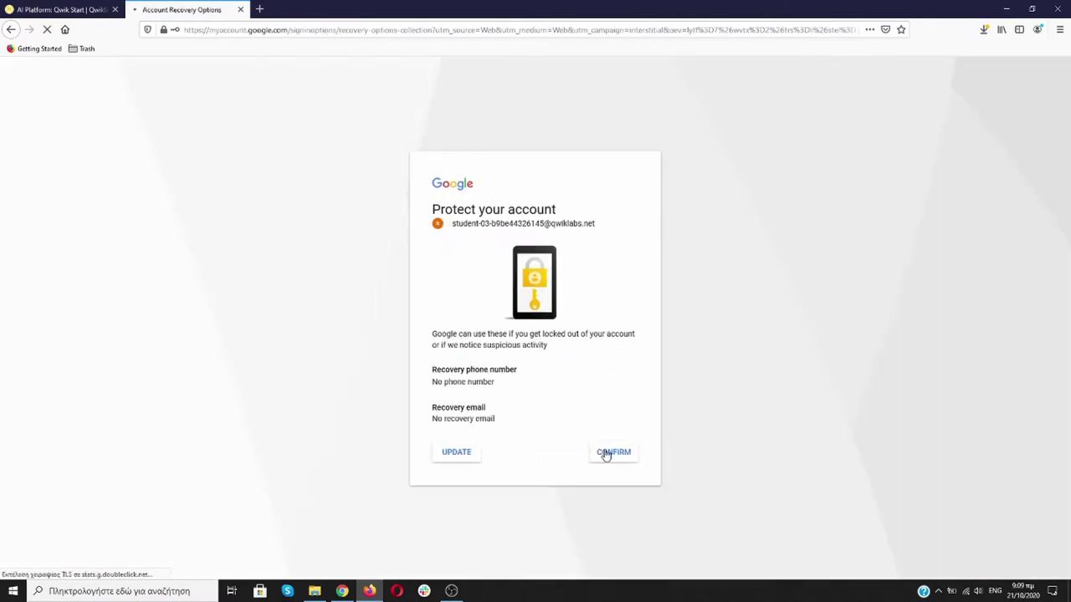
{"action": "left_click", "coordinate": [606, 455]}
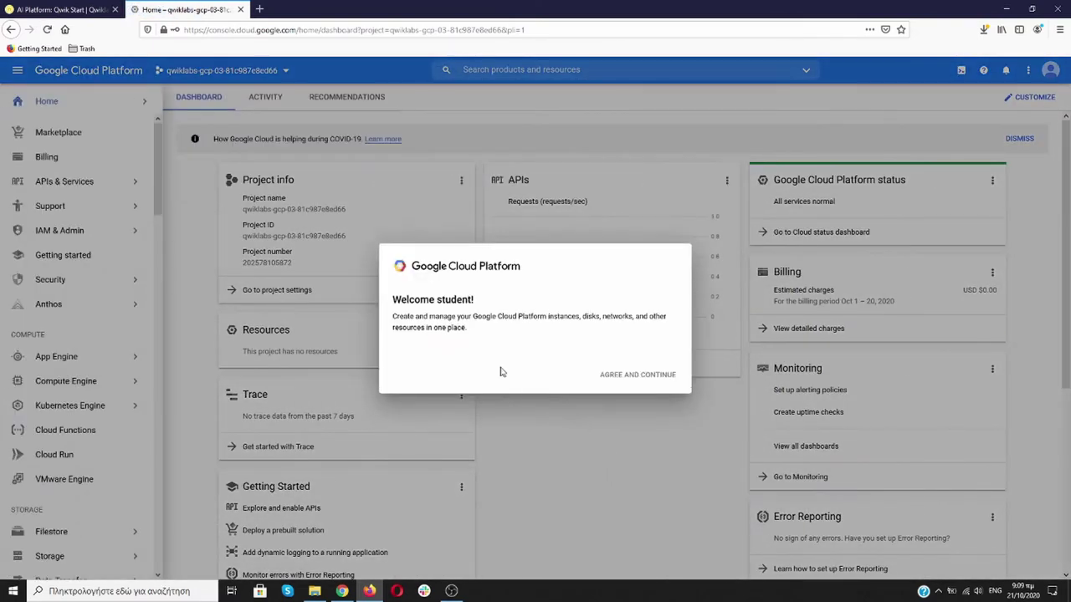
{"action": "left_click", "coordinate": [398, 338]}
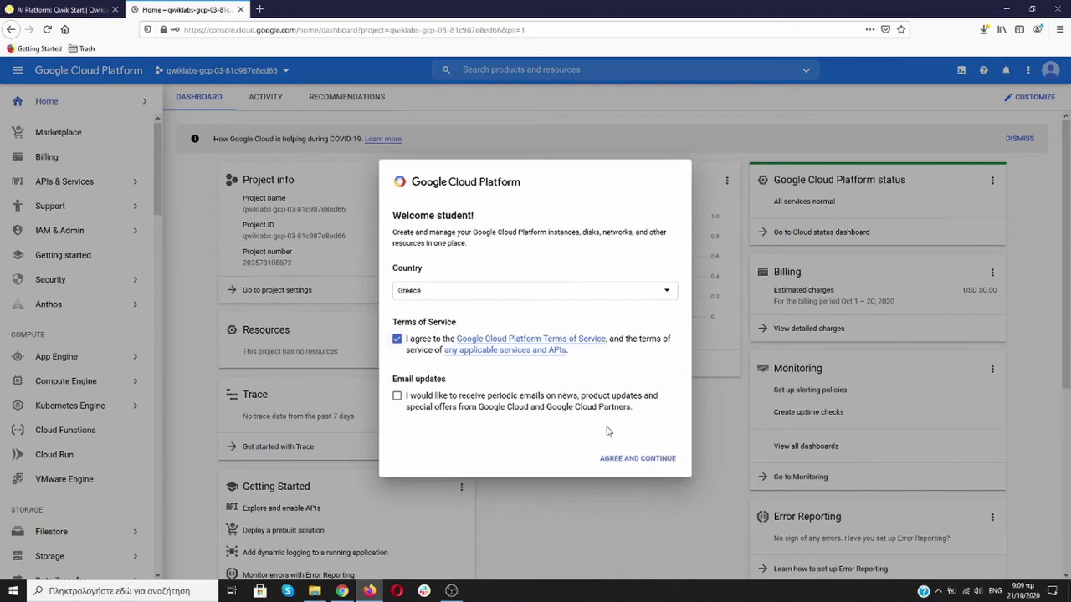
{"action": "left_click", "coordinate": [619, 457]}
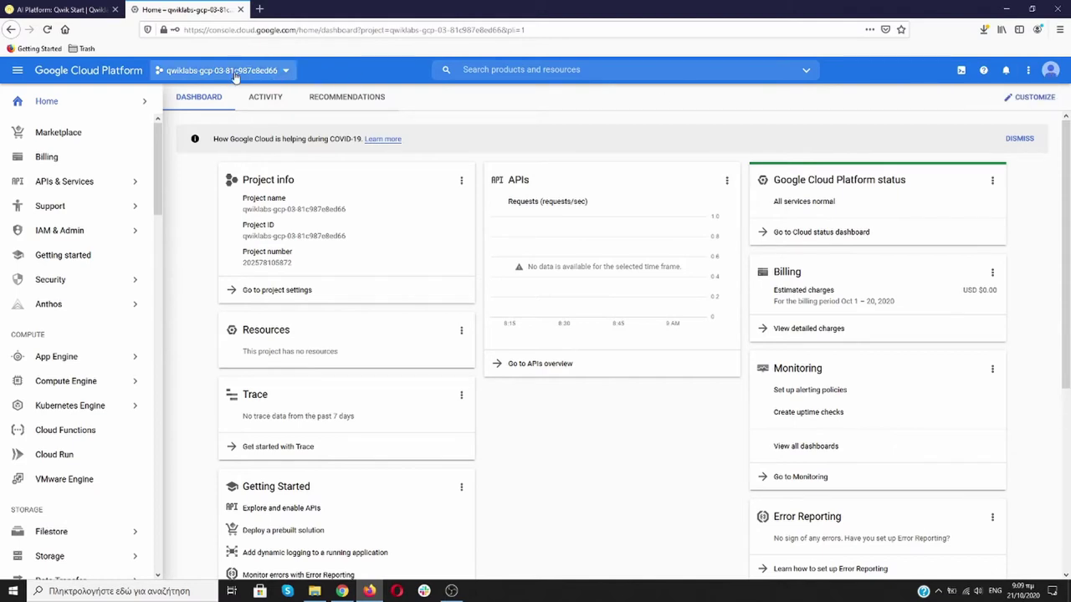
Compare the console project with the lab's GCP Project ID and open the AI Platform Notebooks page.
{"action": "left_click", "coordinate": [63, 9]}
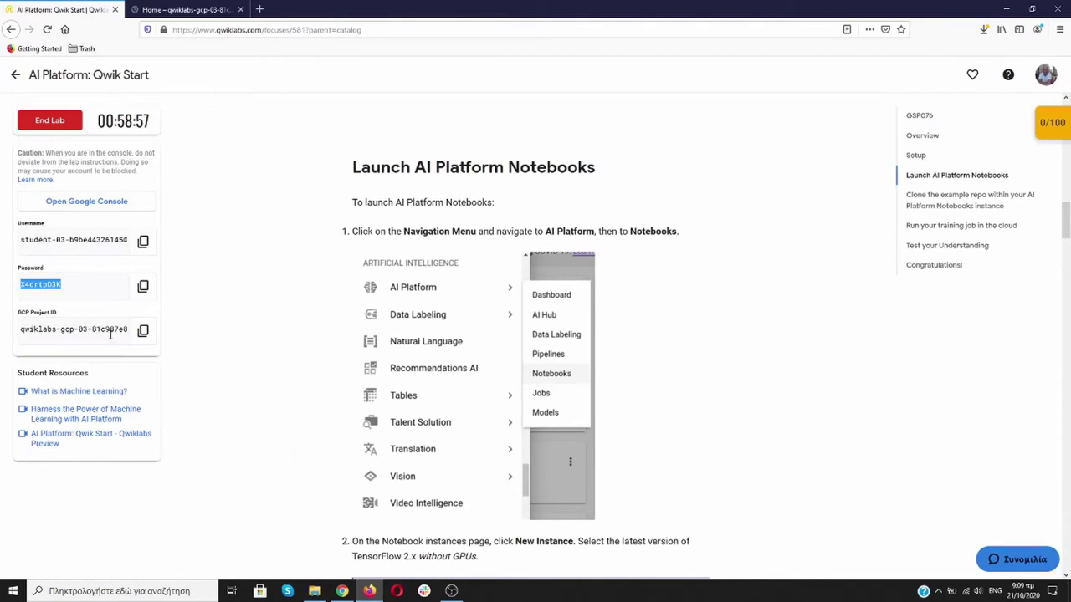
{"action": "left_click", "coordinate": [208, 10]}
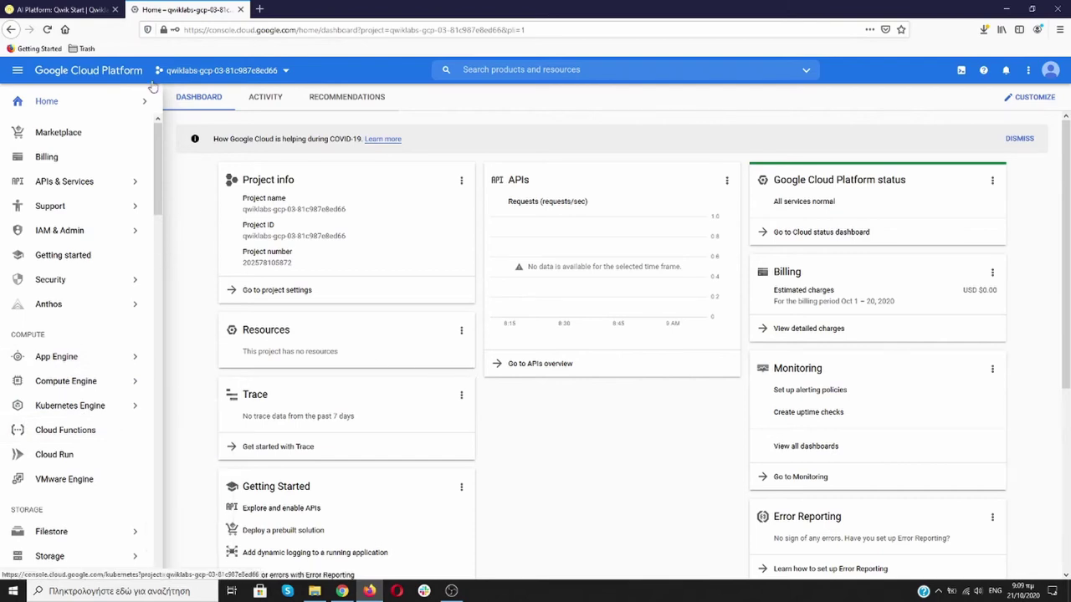
{"action": "left_click", "coordinate": [59, 10]}
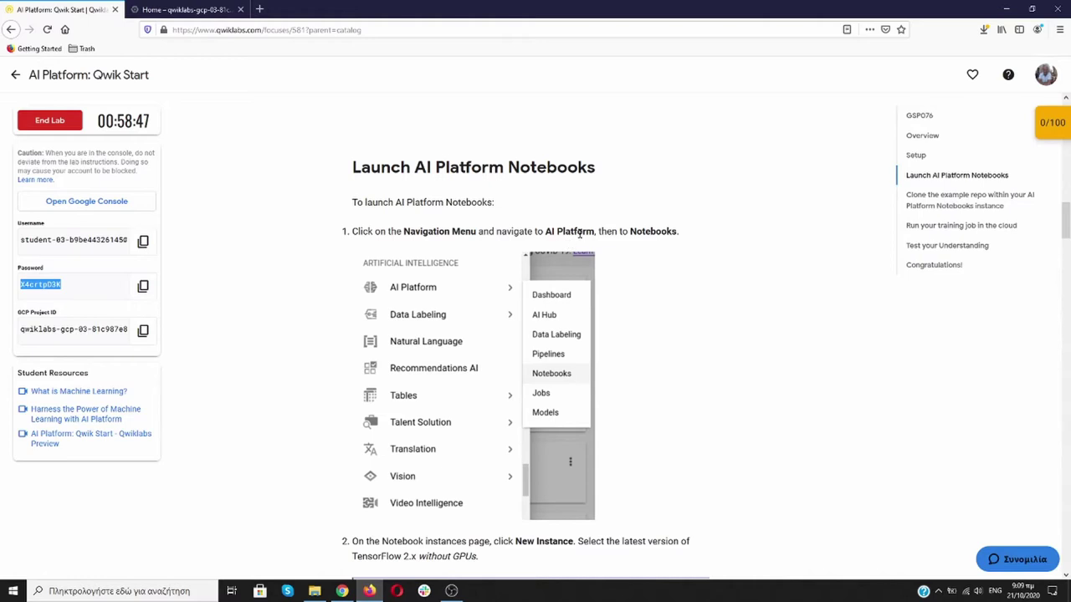
{"action": "left_click", "coordinate": [186, 10]}
{"action": "left_click_drag", "start_coordinate": [163, 184], "coordinate": [181, 481]}
{"action": "mouse_move", "coordinate": [84, 312]}
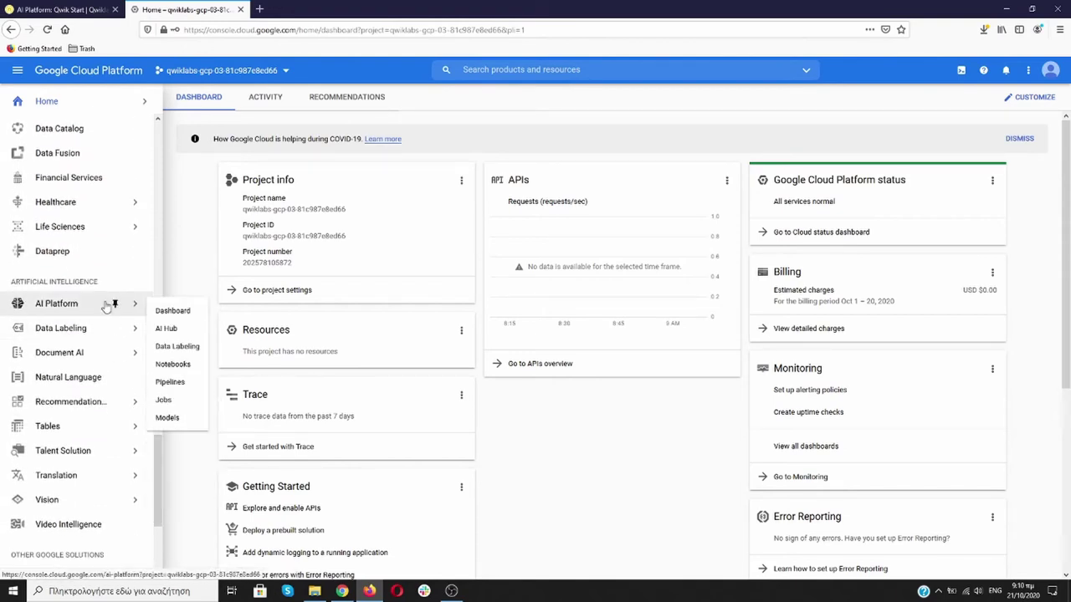
{"action": "left_click", "coordinate": [187, 366]}
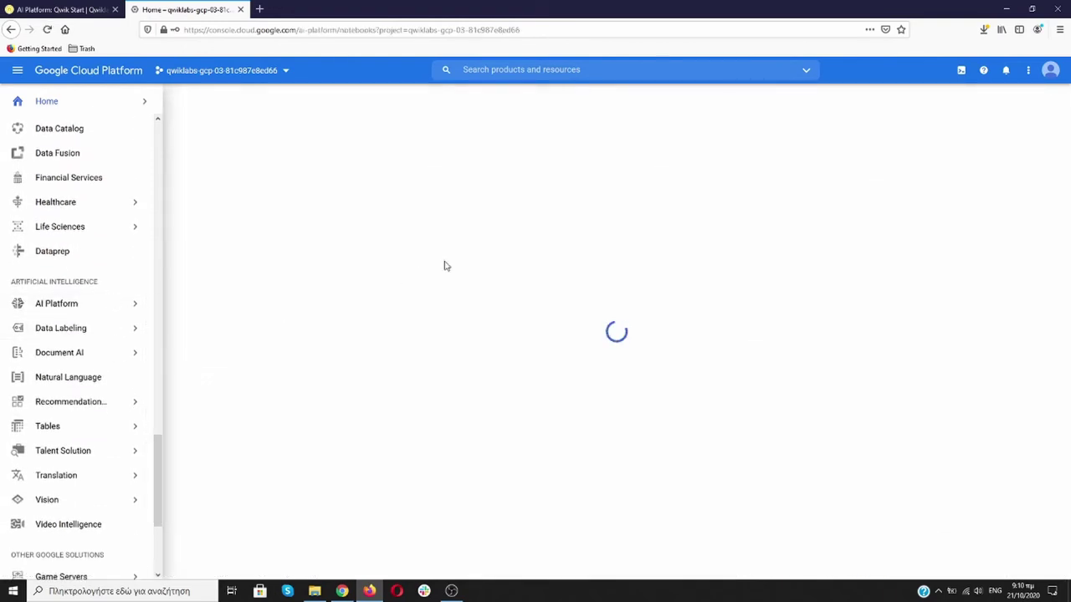
Read the lab's notebook instance instructions and start a new TensorFlow Enterprise 2.3 instance without GPUs.
{"action": "left_click", "coordinate": [78, 10]}
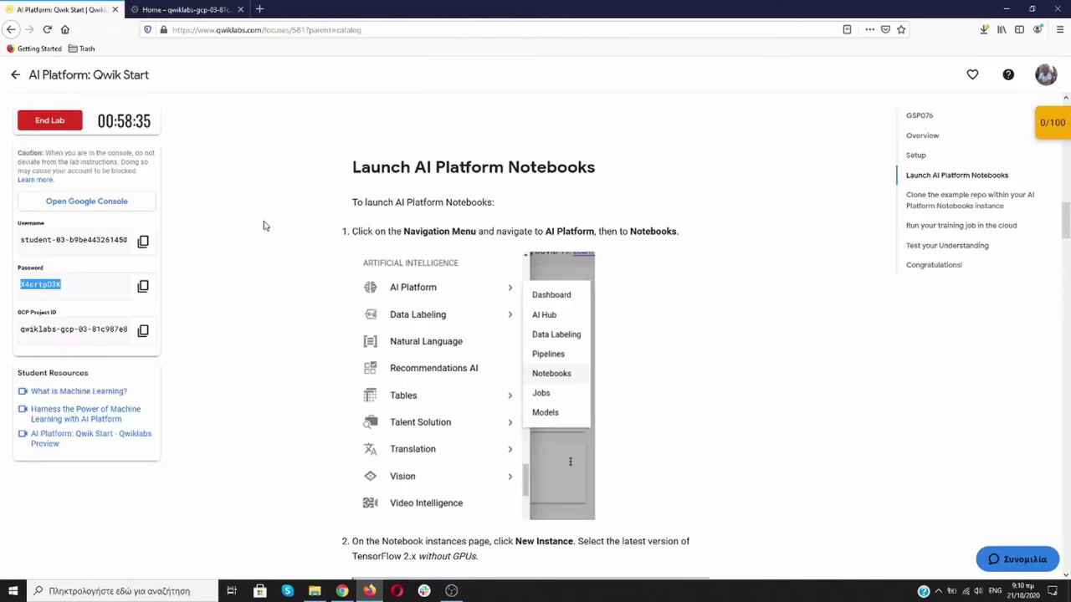
{"action": "scroll", "coordinate": [266, 227], "scroll_direction": "down", "scroll_amount": 6}
{"action": "scroll", "coordinate": [301, 223], "scroll_direction": "down", "scroll_amount": 1}
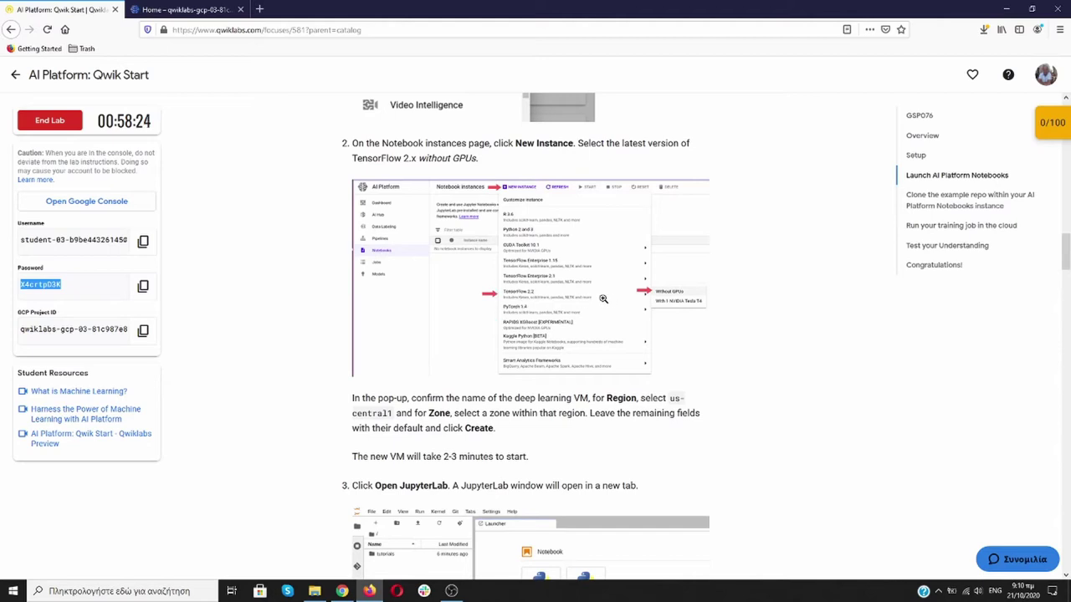
{"action": "left_click", "coordinate": [191, 10]}
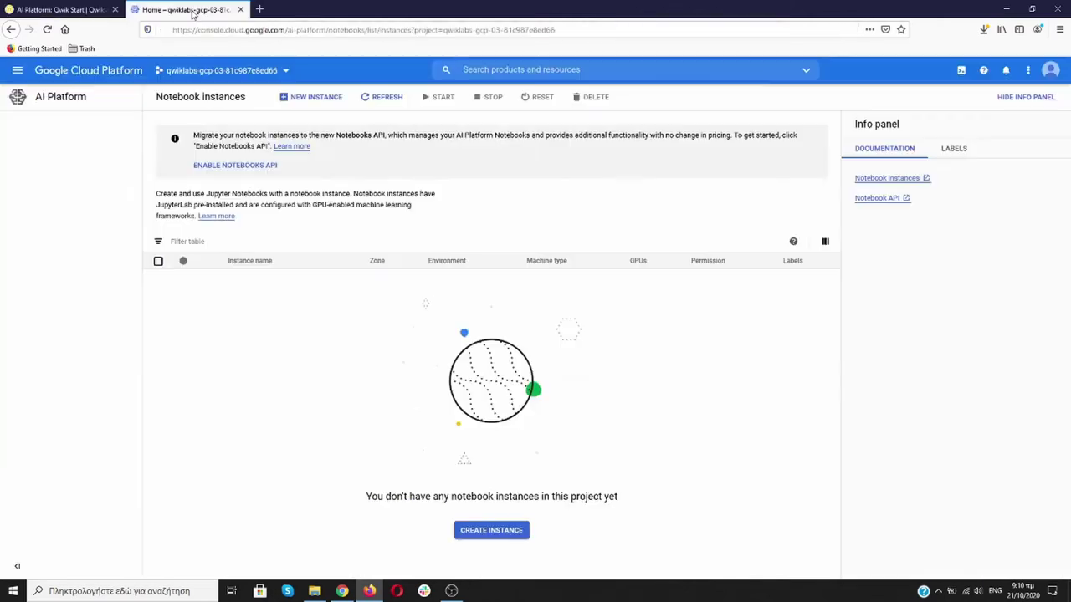
{"action": "left_click", "coordinate": [318, 99]}
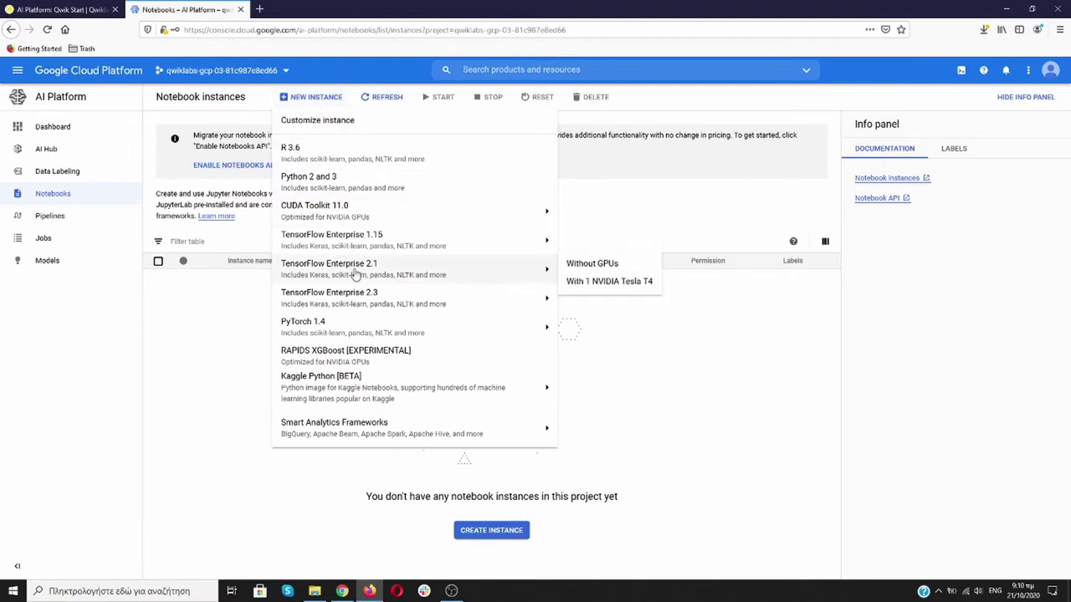
{"action": "mouse_move", "coordinate": [420, 299]}
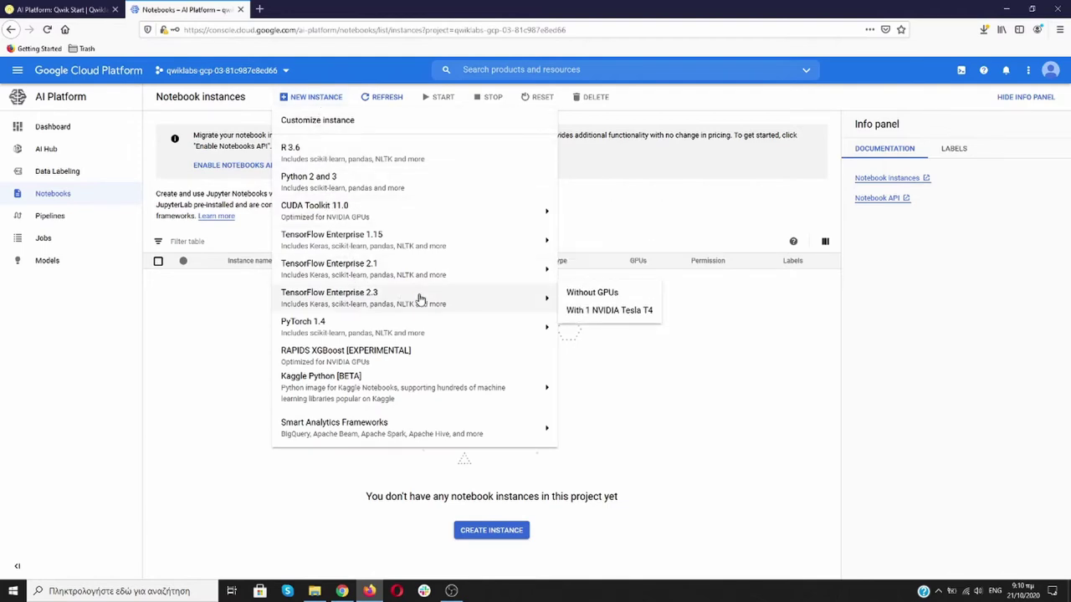
{"action": "left_click", "coordinate": [583, 298]}
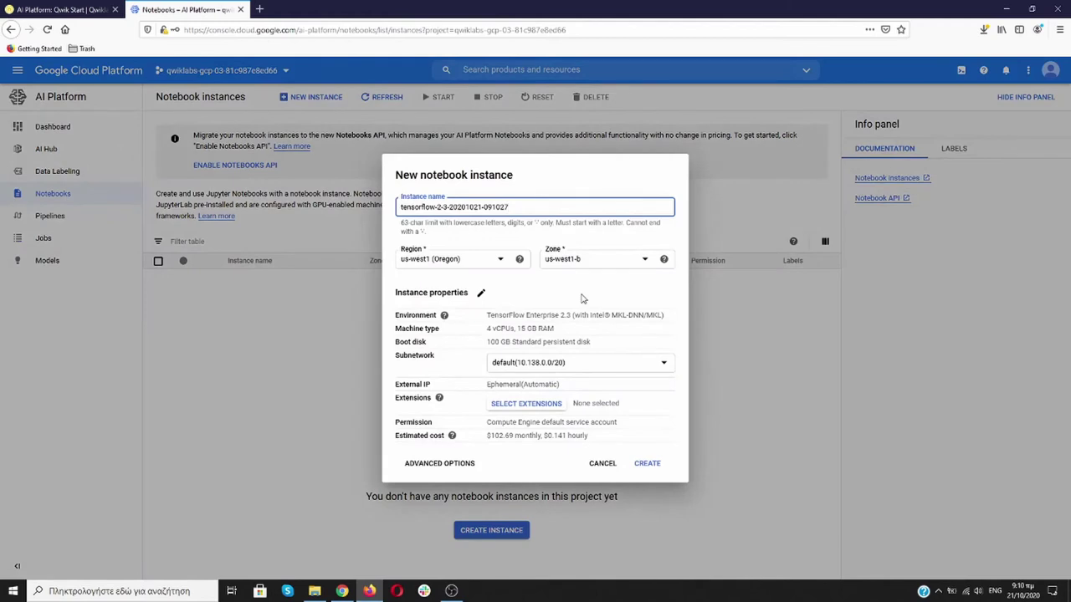
Following the lab instructions, set the region to us-central1 (Iowa) and the zone to us-central1-b, and create the notebook instance.
{"action": "left_click", "coordinate": [67, 9]}
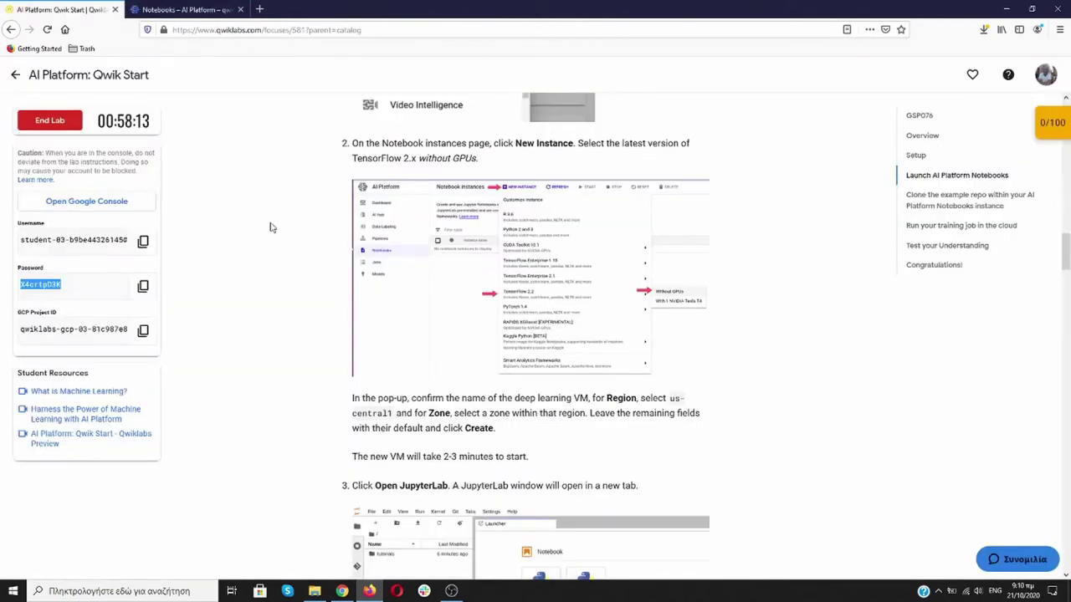
{"action": "scroll", "coordinate": [347, 272], "scroll_direction": "down", "scroll_amount": 5}
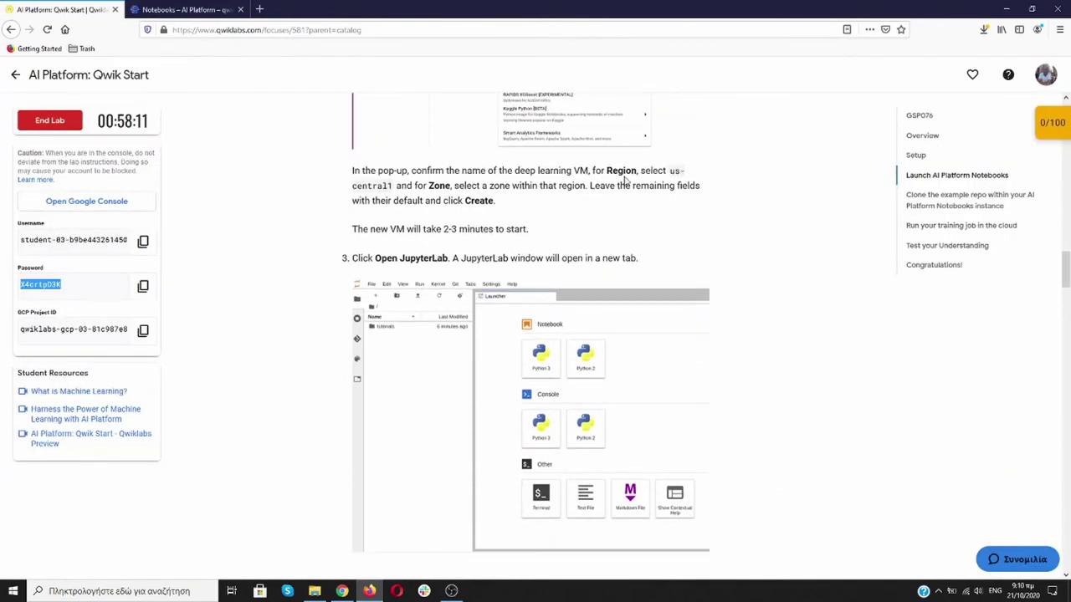
{"action": "left_click", "coordinate": [191, 10]}
{"action": "left_click", "coordinate": [495, 259]}
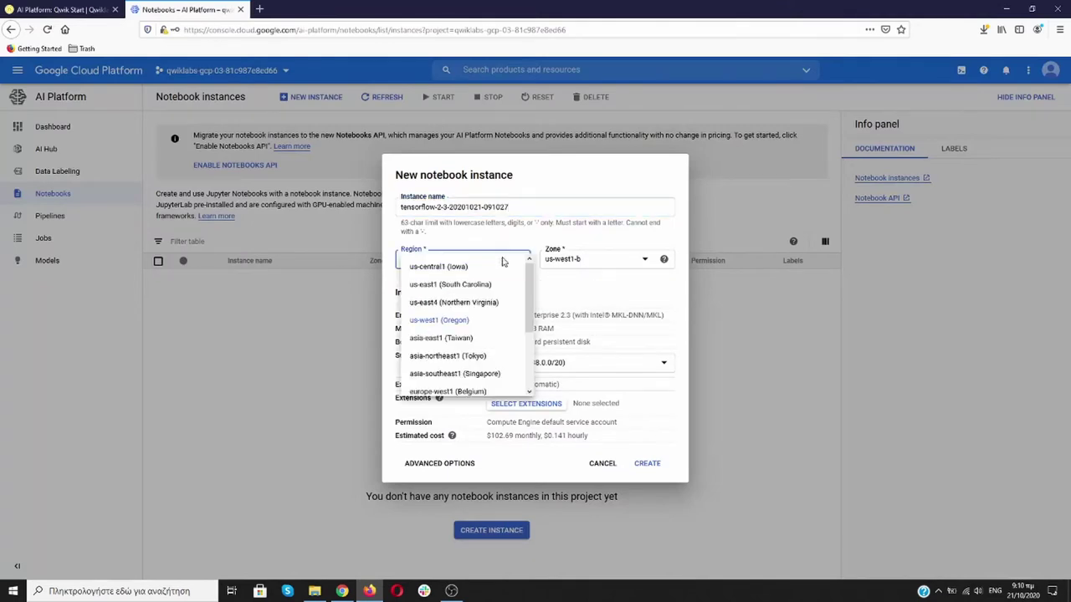
{"action": "left_click", "coordinate": [443, 267]}
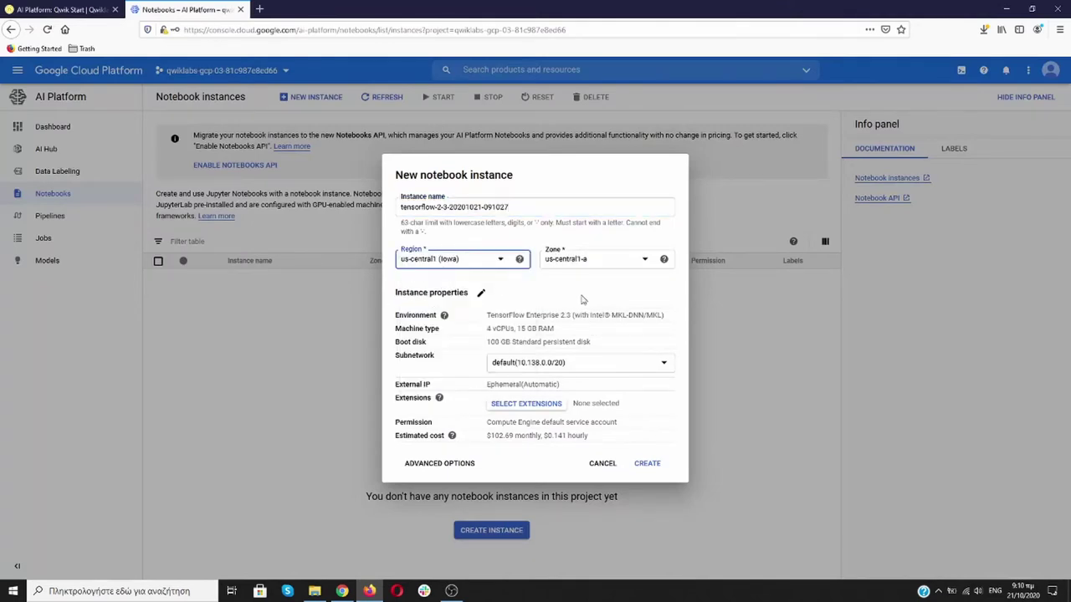
{"action": "left_click", "coordinate": [623, 267]}
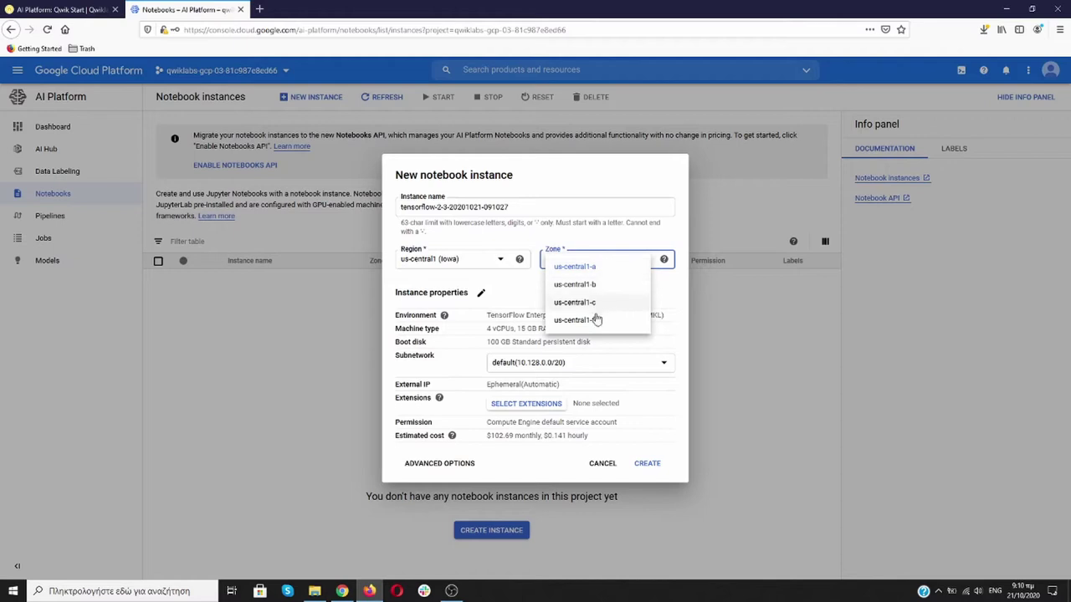
{"action": "left_click", "coordinate": [593, 285]}
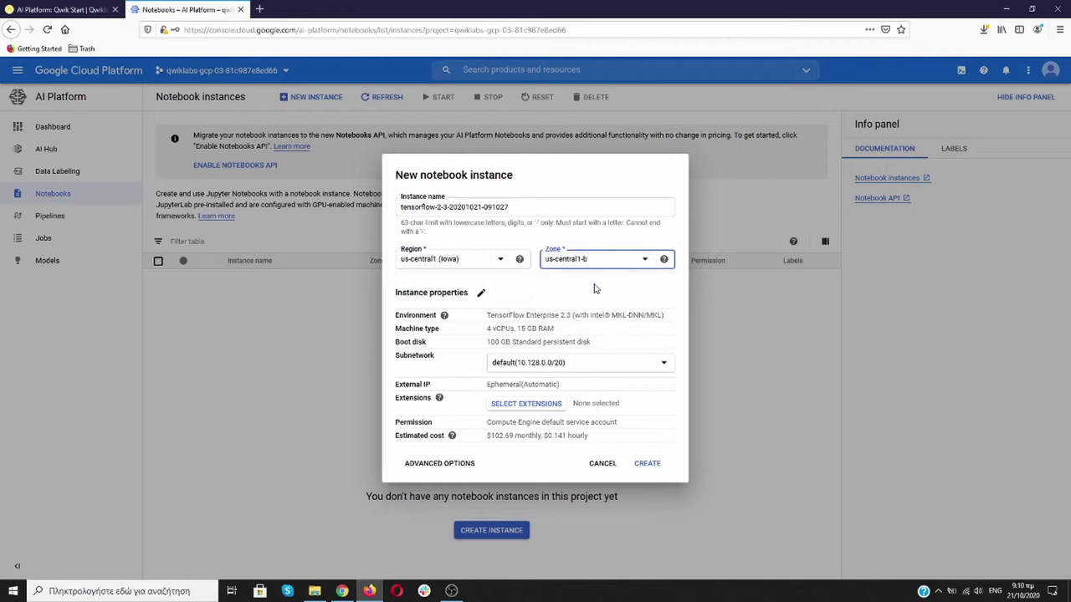
{"action": "left_click", "coordinate": [651, 465]}
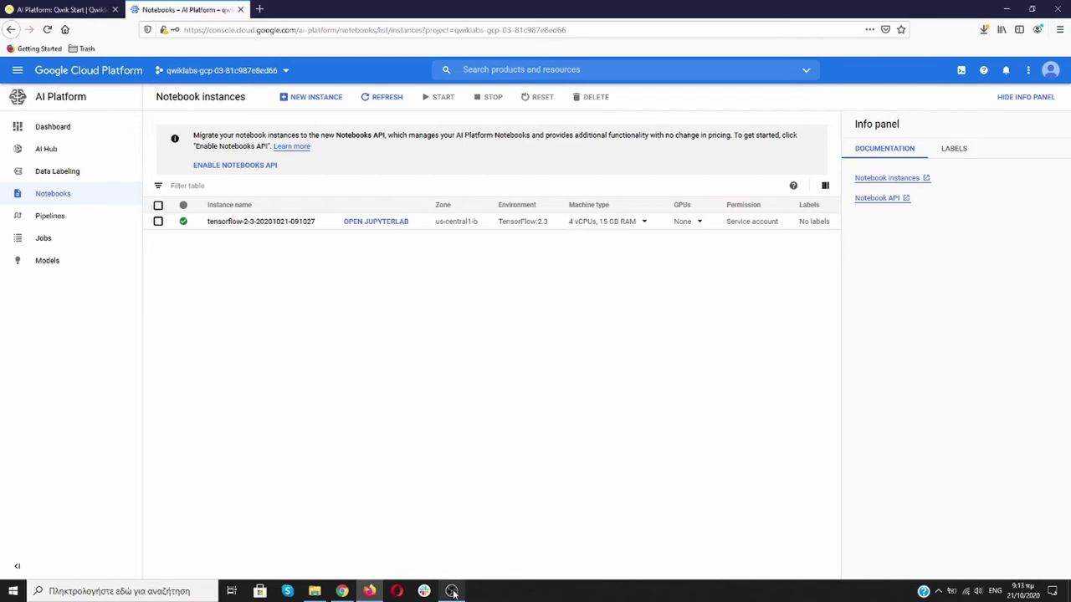
Open JupyterLab for the new notebook instance and place the lab instructions tab beside the JupyterLab tab.
{"action": "left_click", "coordinate": [451, 592]}
{"action": "left_click", "coordinate": [451, 591]}
{"action": "left_click", "coordinate": [387, 224]}
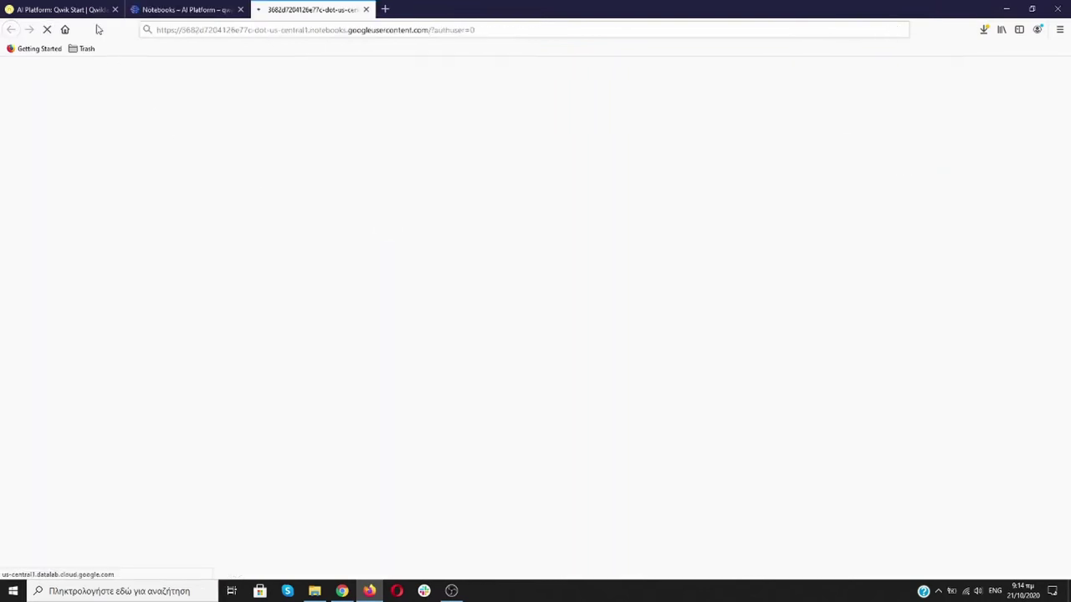
{"action": "left_click", "coordinate": [143, 9]}
{"action": "left_click_drag", "start_coordinate": [142, 9], "coordinate": [205, 9]}
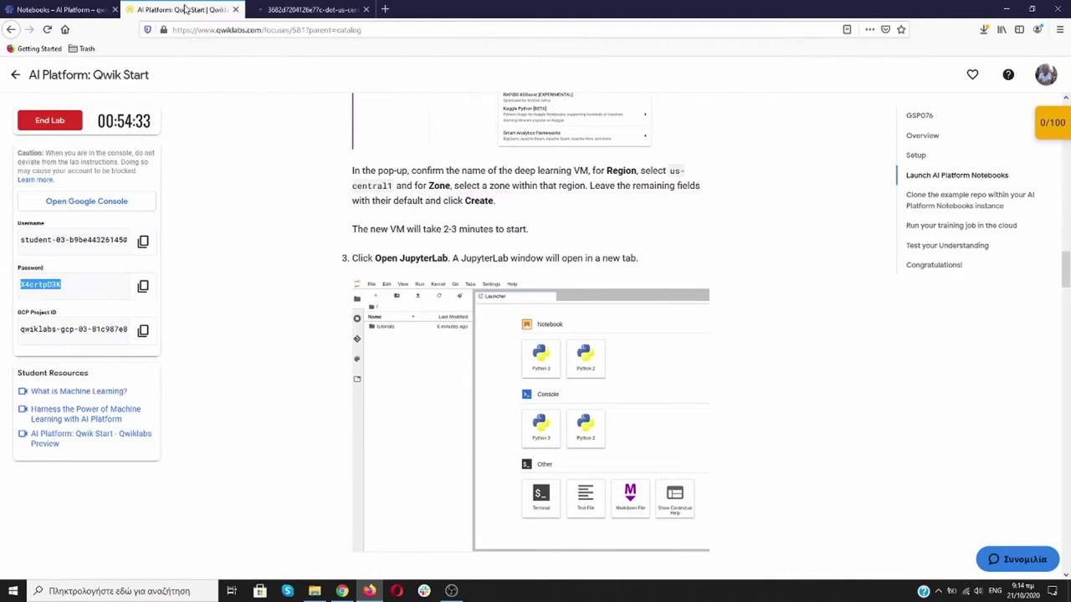
{"action": "left_click", "coordinate": [289, 9]}
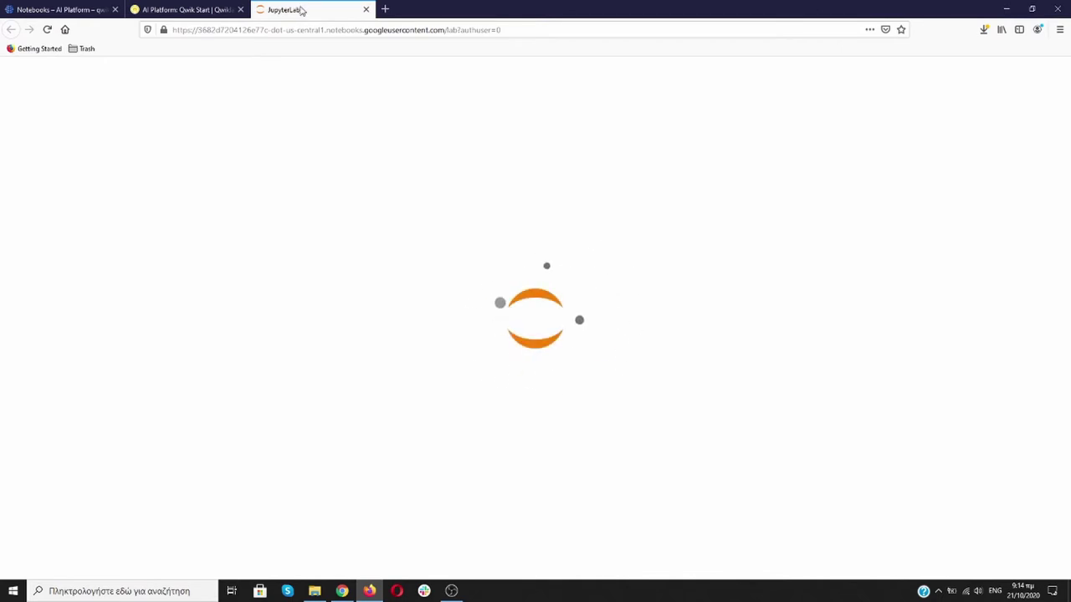
Read the lab's instructions for cloning the example repo and copy the git clone command for training-data-analyst.
{"action": "left_click", "coordinate": [188, 9]}
{"action": "scroll", "coordinate": [270, 221], "scroll_direction": "down", "scroll_amount": 3}
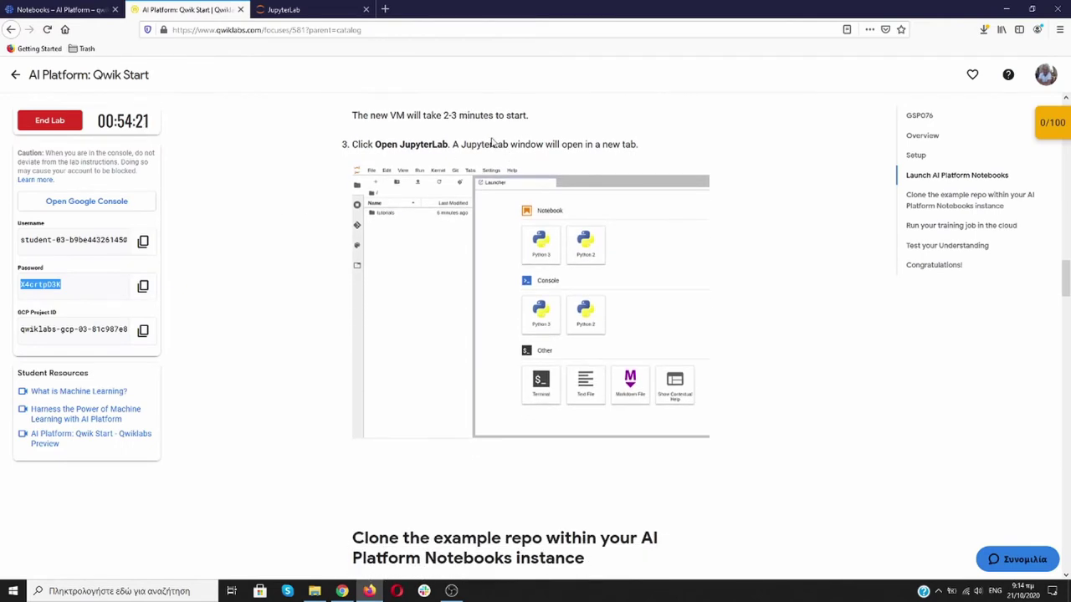
{"action": "scroll", "coordinate": [450, 171], "scroll_direction": "down", "scroll_amount": 9}
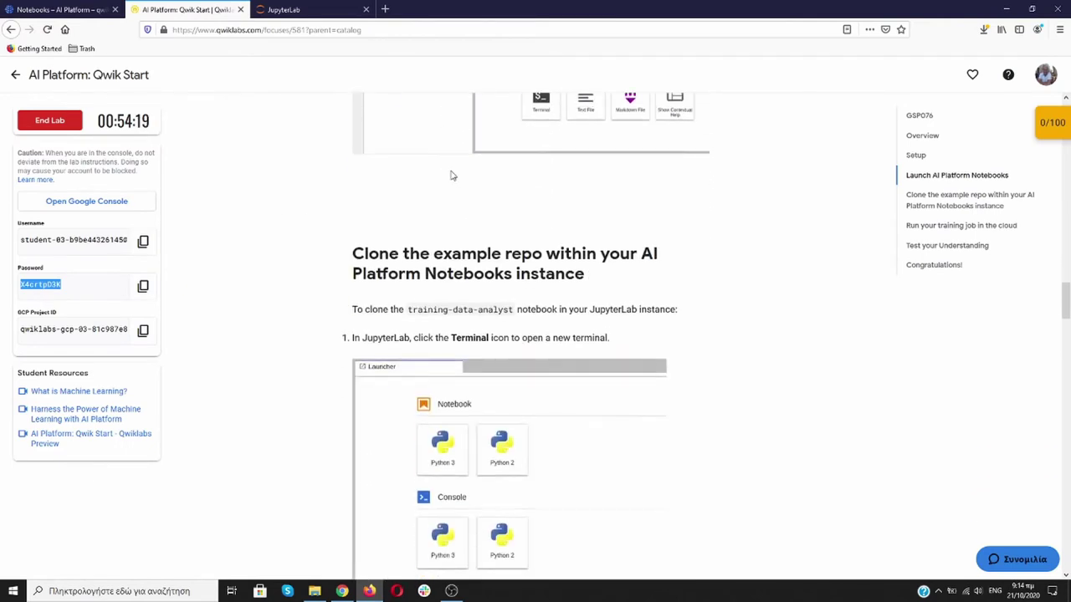
{"action": "scroll", "coordinate": [489, 170], "scroll_direction": "down", "scroll_amount": 2}
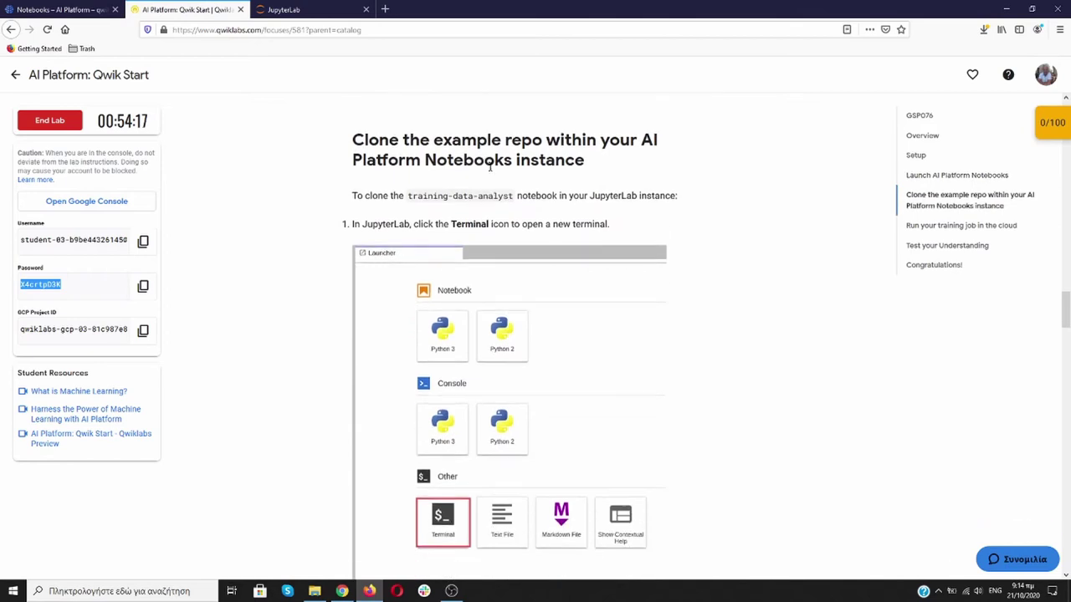
{"action": "scroll", "coordinate": [489, 168], "scroll_direction": "down", "scroll_amount": 2}
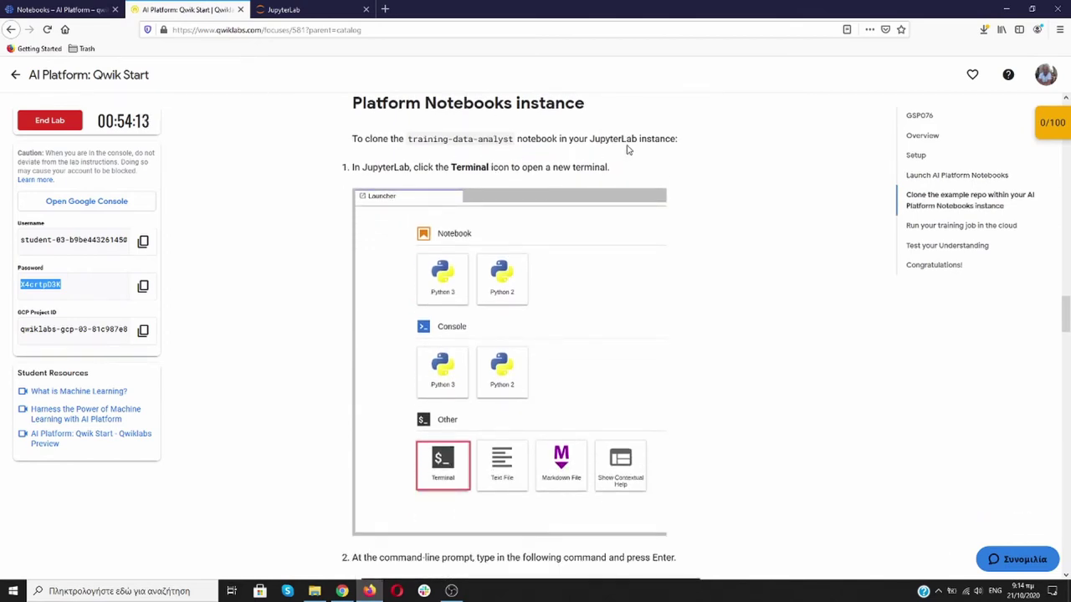
{"action": "scroll", "coordinate": [628, 149], "scroll_direction": "down", "scroll_amount": 5}
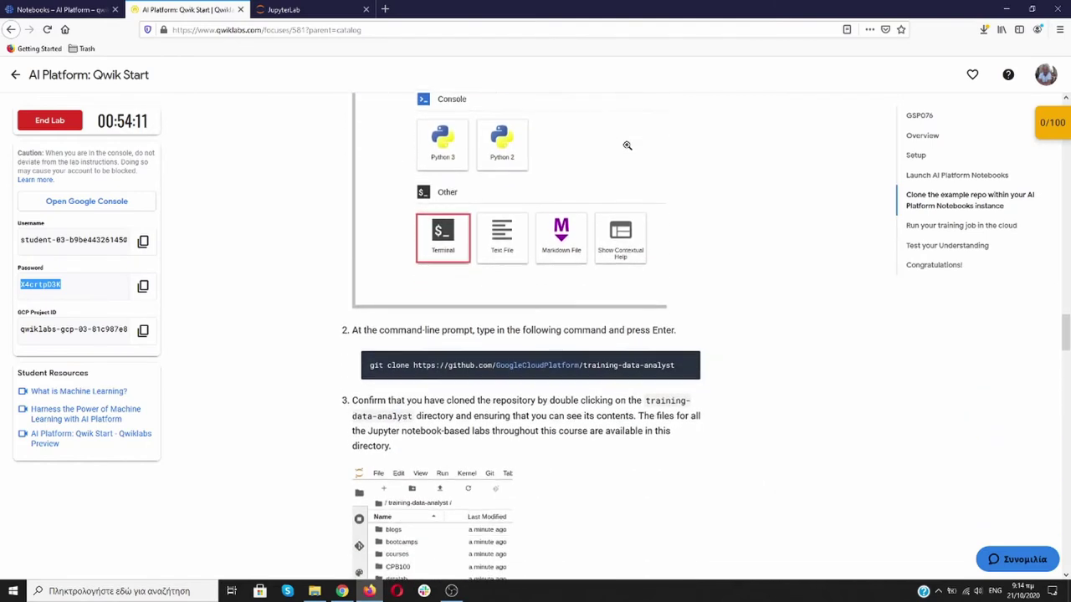
{"action": "left_click", "coordinate": [403, 366]}
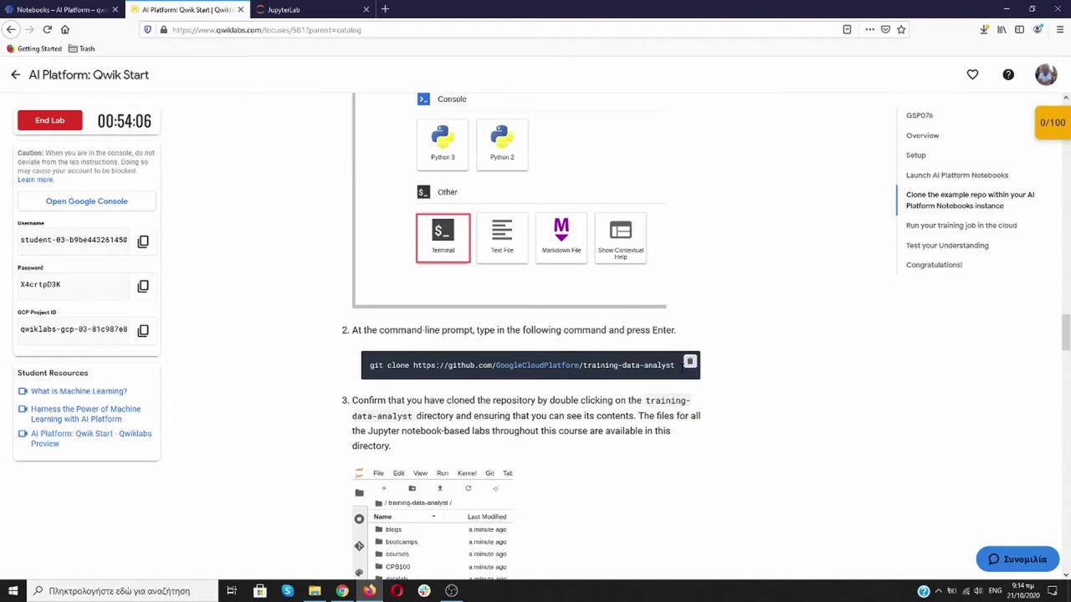
{"action": "left_click", "coordinate": [281, 10]}
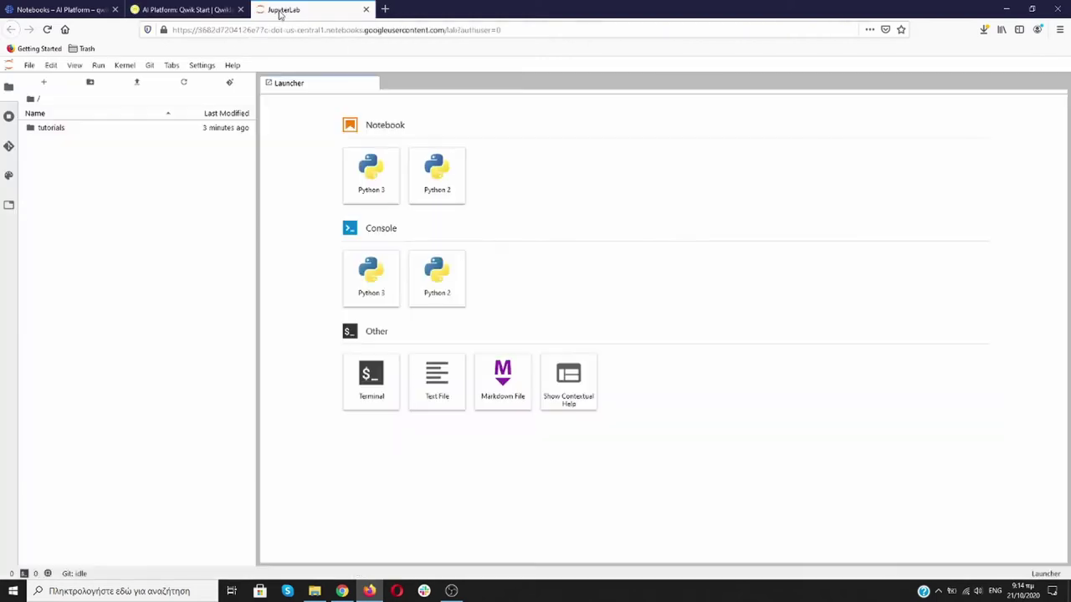
{"action": "left_click", "coordinate": [371, 376]}
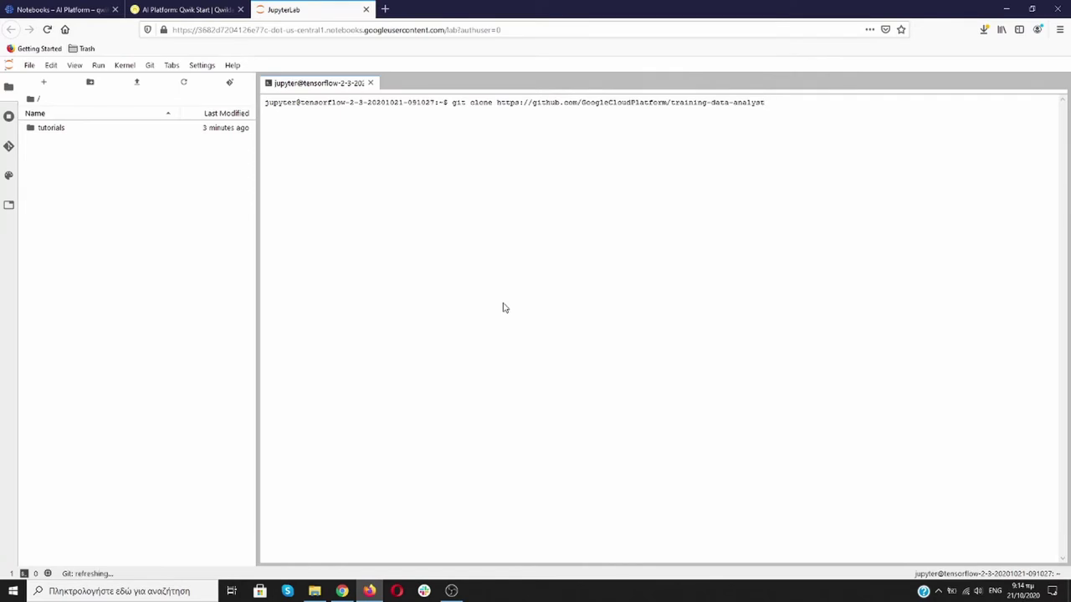
{"action": "key", "text": "Return"}
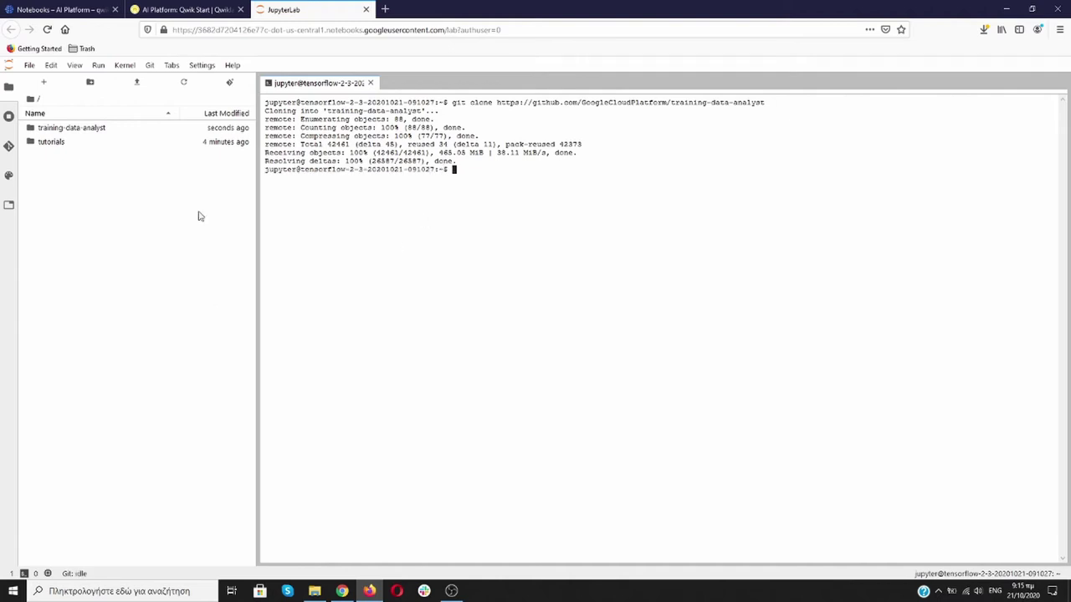
Open the notebook ai_platform_qwik_start.ipynb from training-data-analyst/self-paced-labs/ai-platform-qwikstart.
{"action": "left_click", "coordinate": [88, 131]}
{"action": "double_click", "coordinate": [88, 131]}
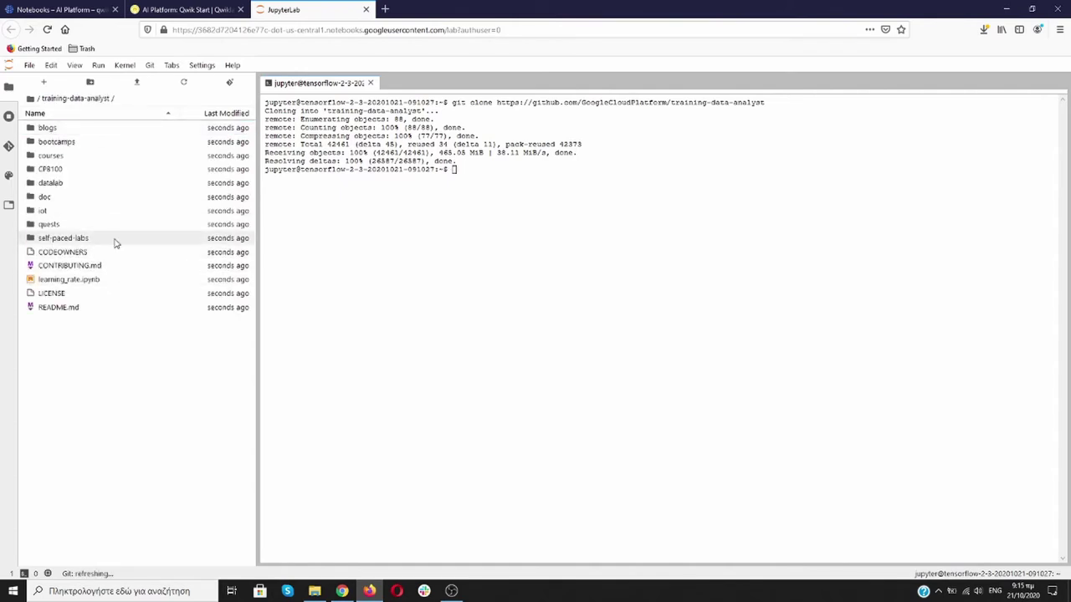
{"action": "left_click", "coordinate": [117, 243]}
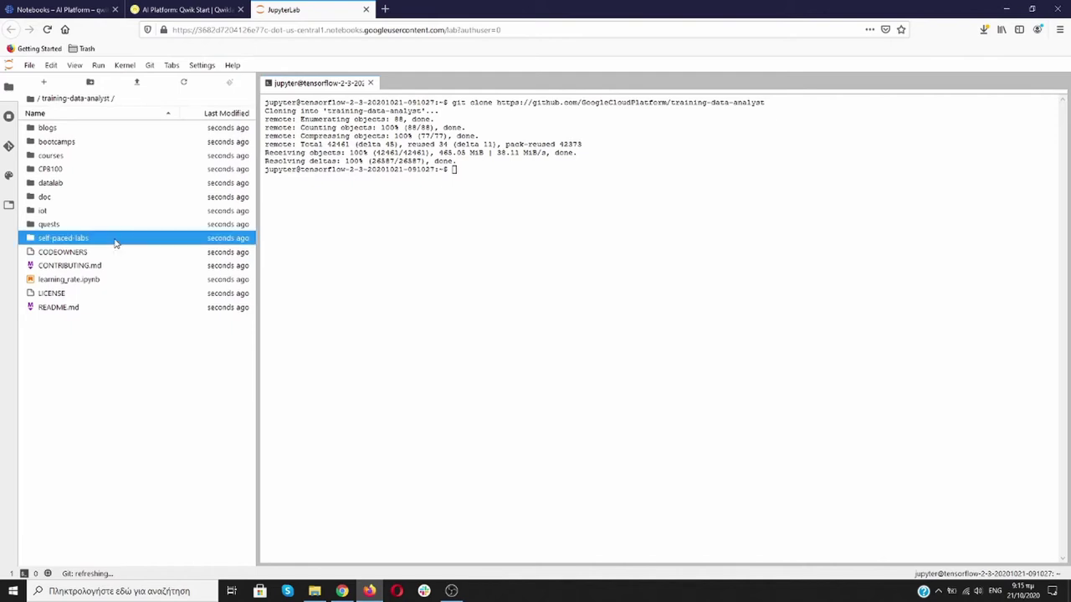
{"action": "double_click", "coordinate": [116, 243]}
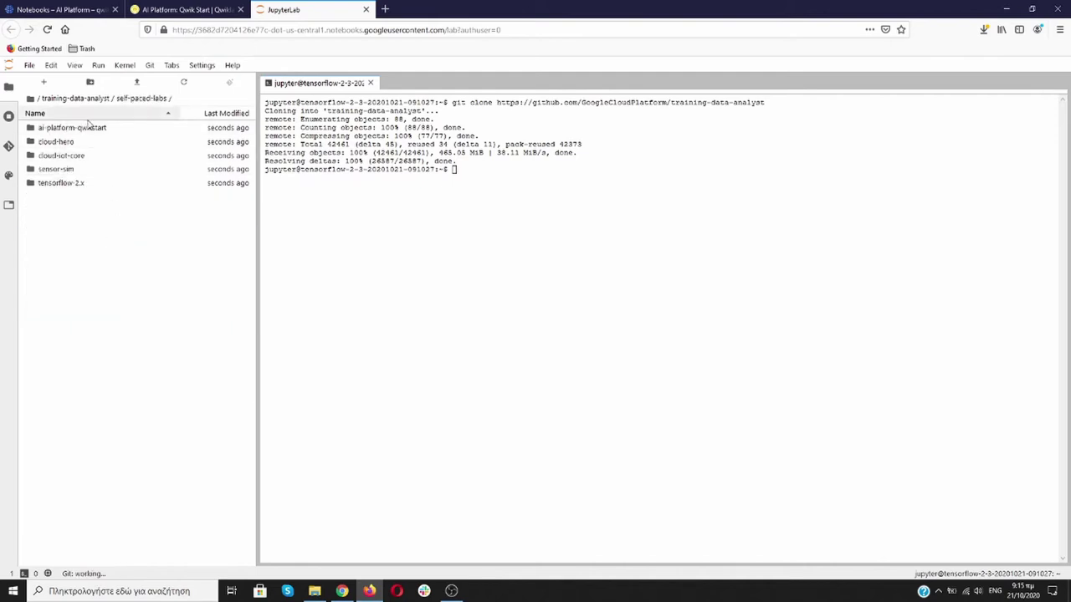
{"action": "double_click", "coordinate": [104, 130]}
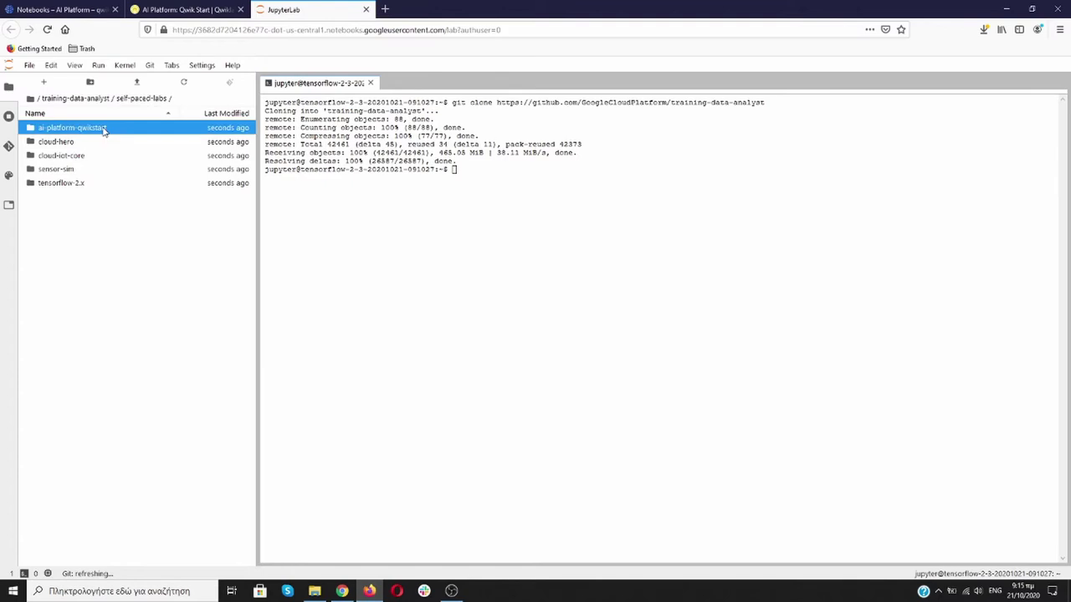
{"action": "double_click", "coordinate": [117, 134]}
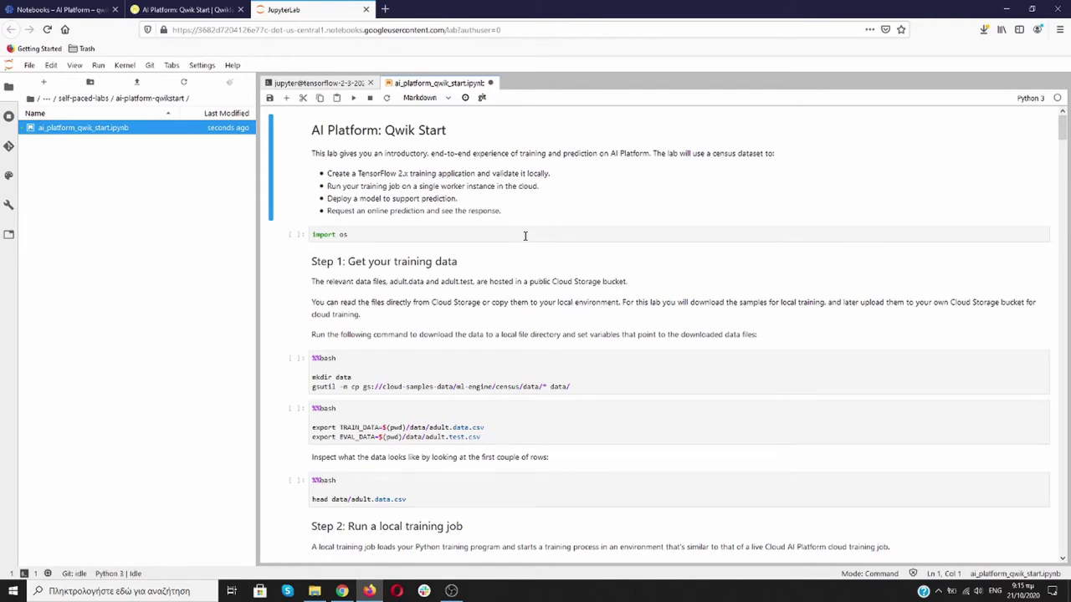
Run the notebook's import os cell and the Step 1 cell that copies the census files into a data directory.
{"action": "left_click", "coordinate": [526, 235]}
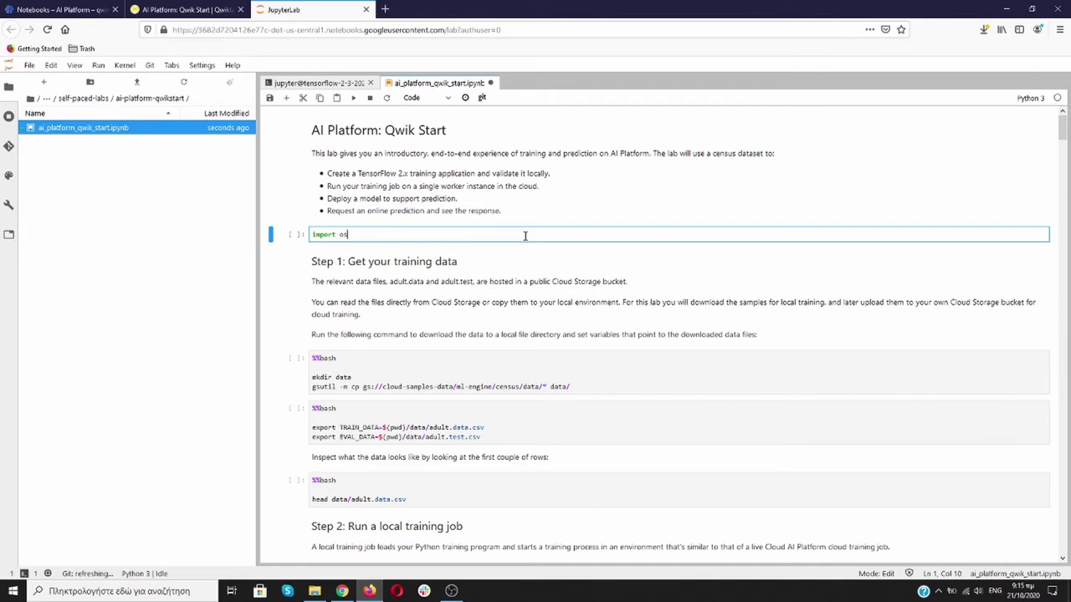
{"action": "left_click", "coordinate": [355, 101]}
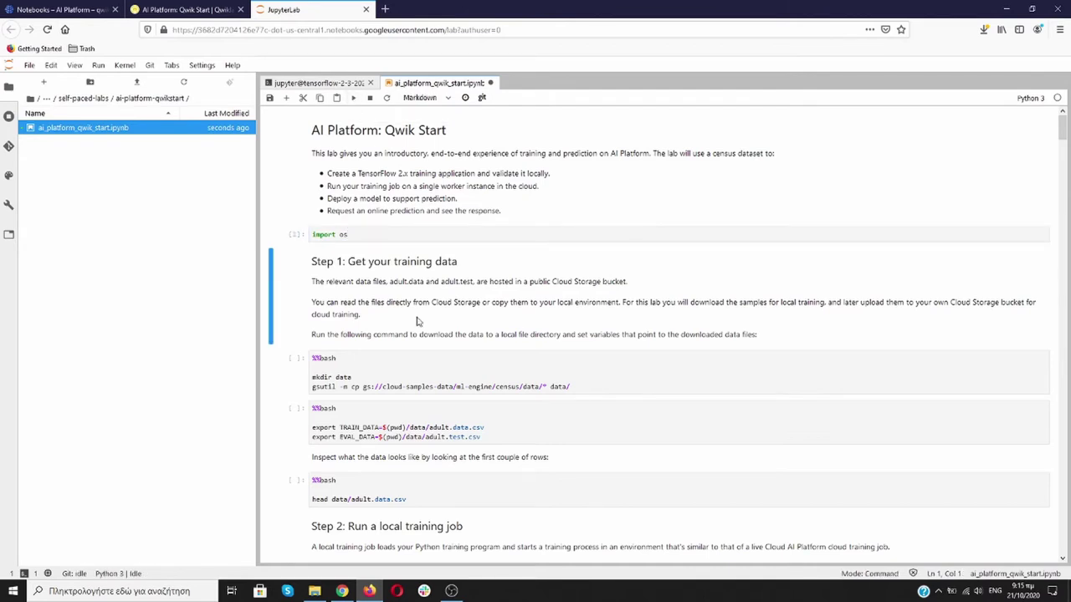
{"action": "left_click", "coordinate": [490, 365]}
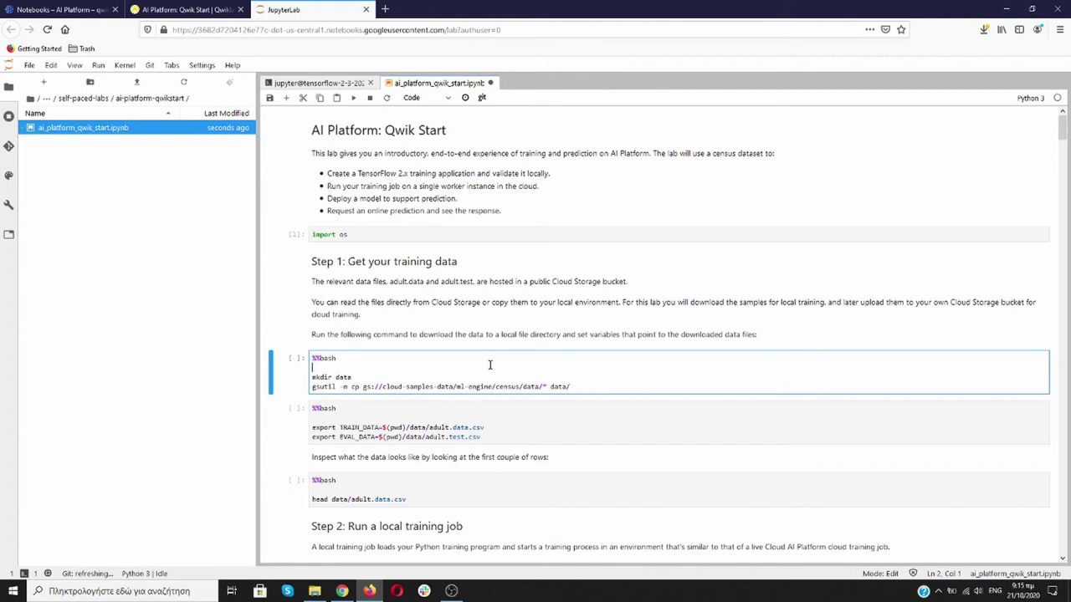
{"action": "key", "text": "shift+Return"}
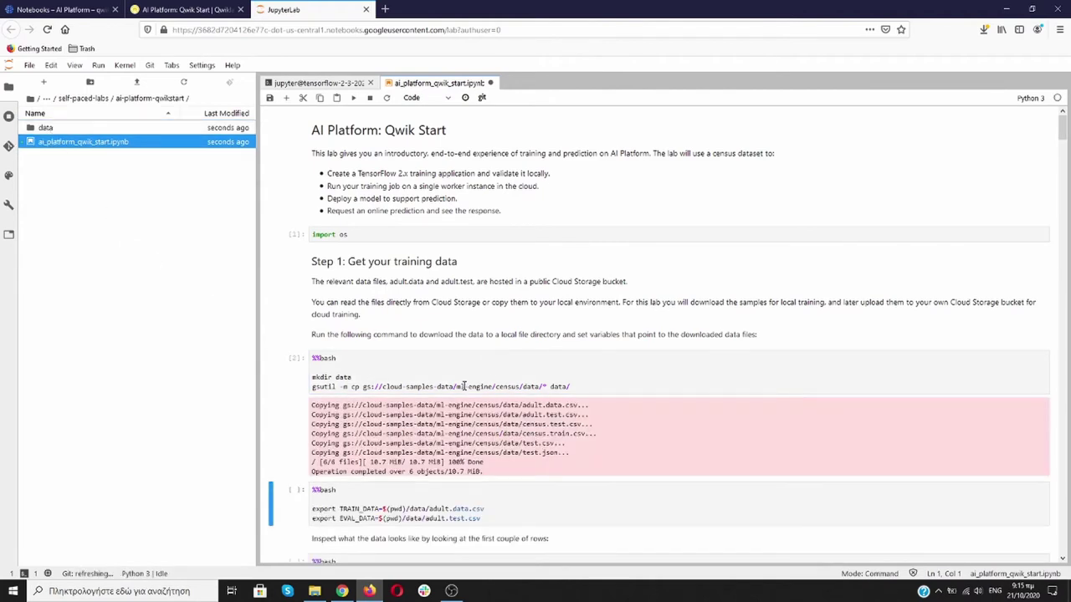
Run the cell exporting TRAIN_DATA and EVAL_DATA, and check the downloaded files in the data folder.
{"action": "scroll", "coordinate": [464, 387], "scroll_direction": "down", "scroll_amount": 3}
{"action": "left_click", "coordinate": [560, 386]}
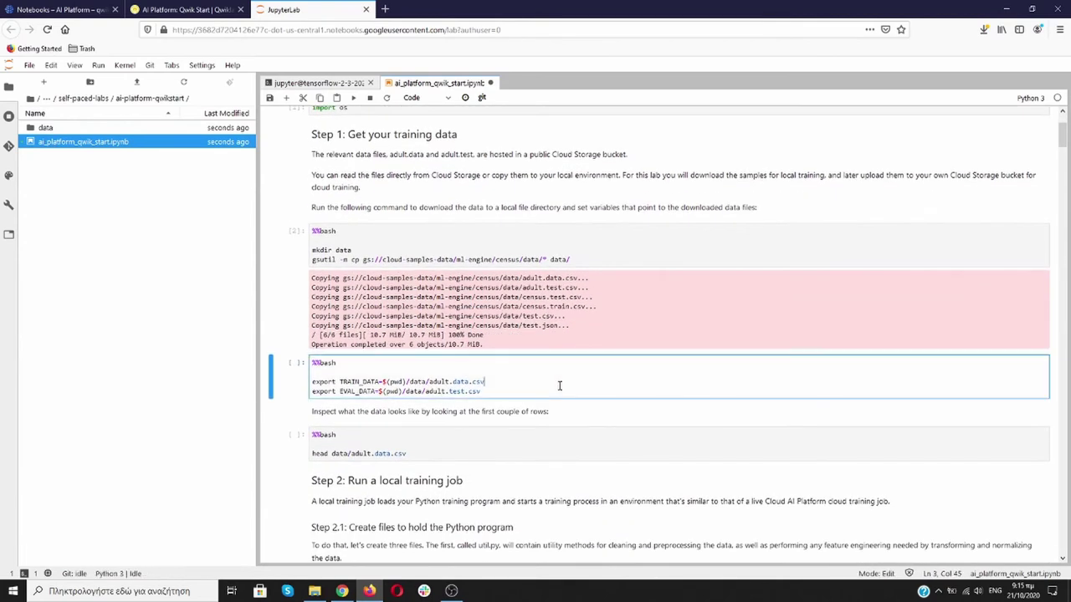
{"action": "key", "text": "shift+Return"}
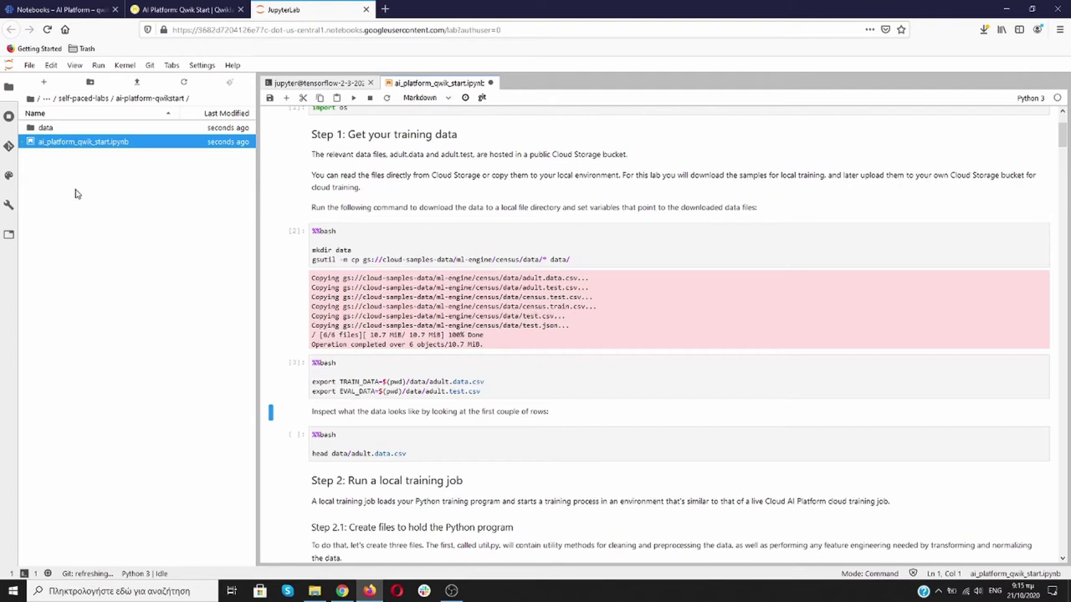
{"action": "double_click", "coordinate": [45, 127]}
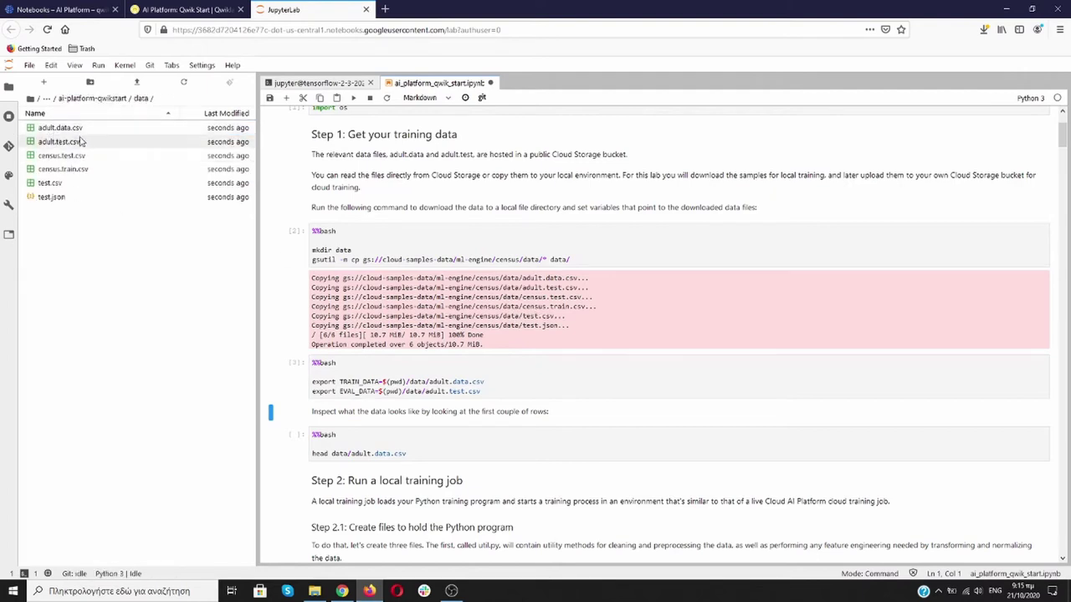
{"action": "left_click", "coordinate": [92, 98]}
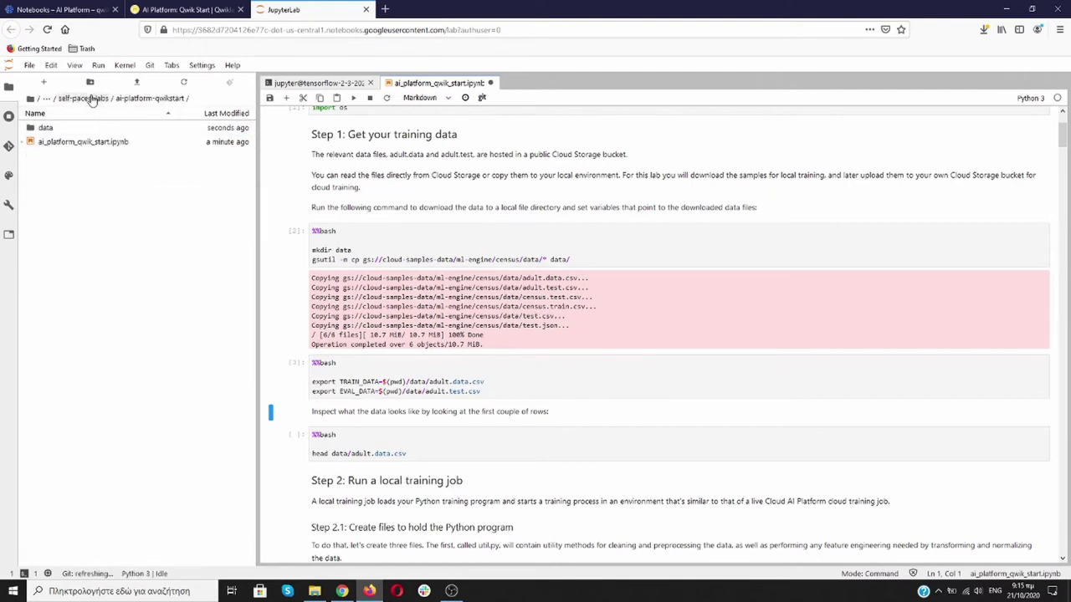
Run the head data/adult.data.csv cell and inspect the first rows of the training data.
{"action": "scroll", "coordinate": [480, 363], "scroll_direction": "down", "scroll_amount": 3}
{"action": "left_click", "coordinate": [495, 314]}
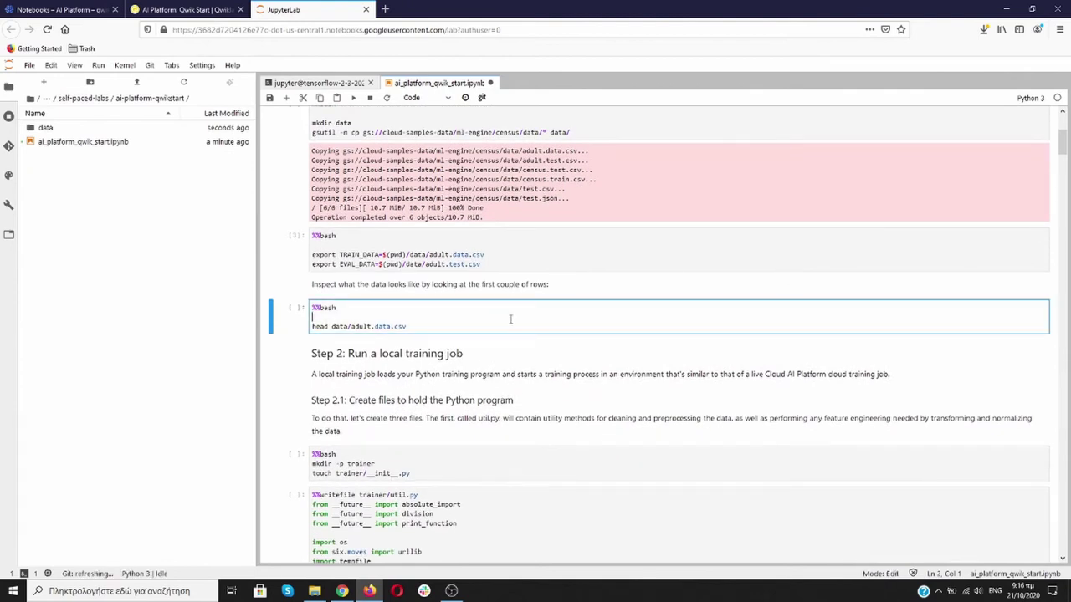
{"action": "key", "text": "shift+Return"}
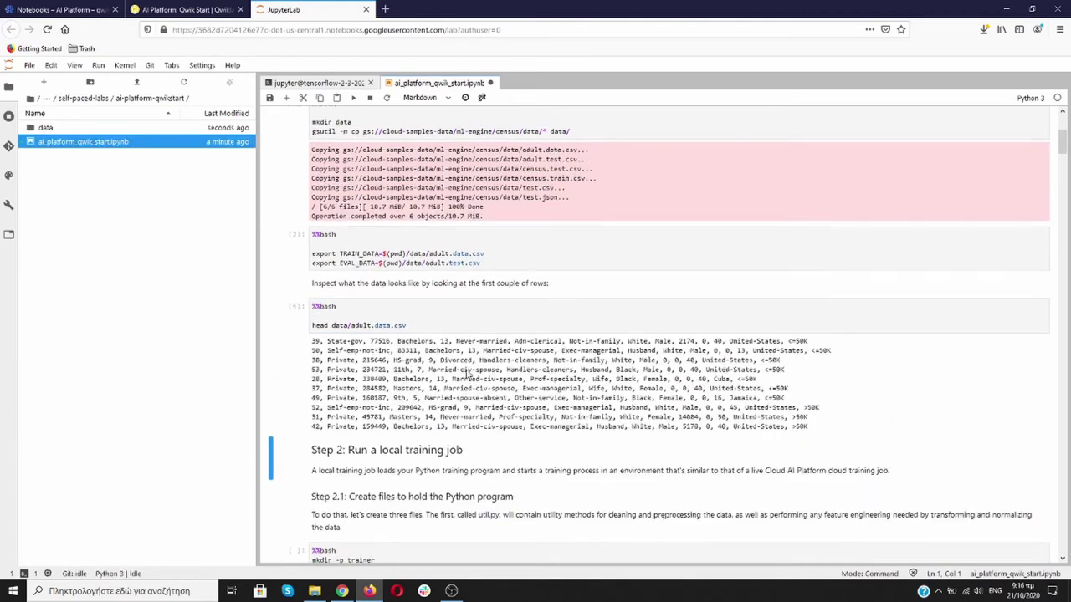
{"action": "scroll", "coordinate": [469, 374], "scroll_direction": "down", "scroll_amount": 1}
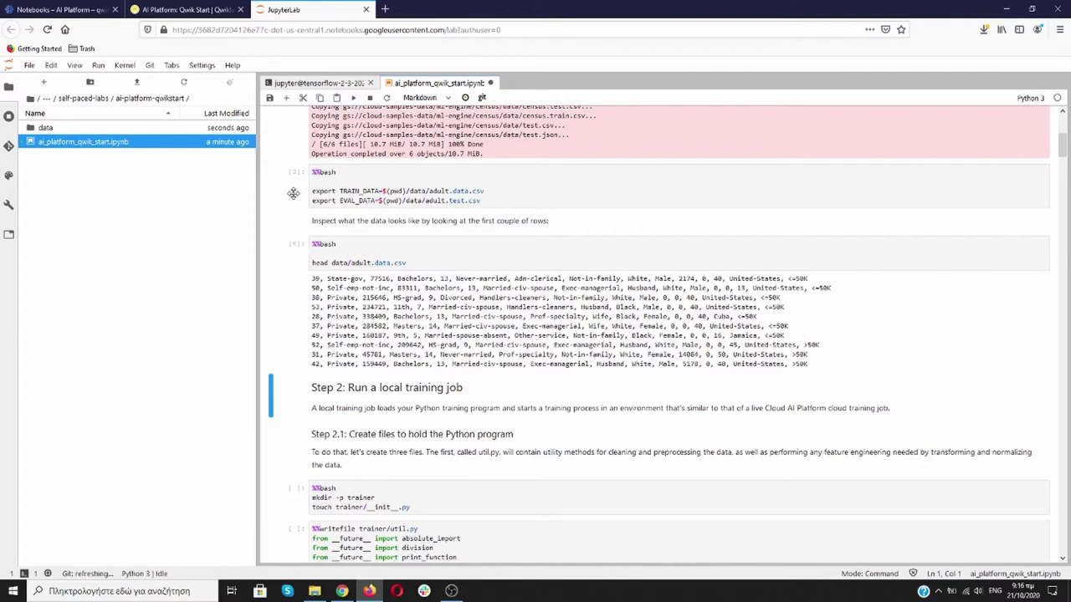
{"action": "scroll", "coordinate": [469, 330], "scroll_direction": "down", "scroll_amount": 1}
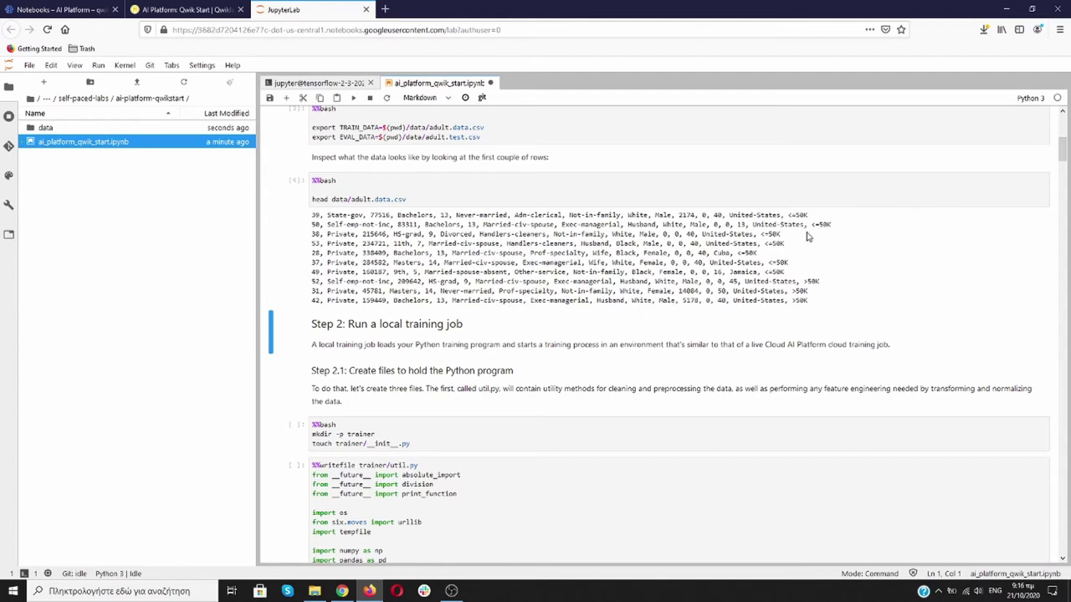
Run the Step 2.1 cells that create the trainer package and write trainer/util.py, and check the trainer folder's contents.
{"action": "scroll", "coordinate": [591, 251], "scroll_direction": "down", "scroll_amount": 1}
{"action": "scroll", "coordinate": [591, 251], "scroll_direction": "down", "scroll_amount": 3}
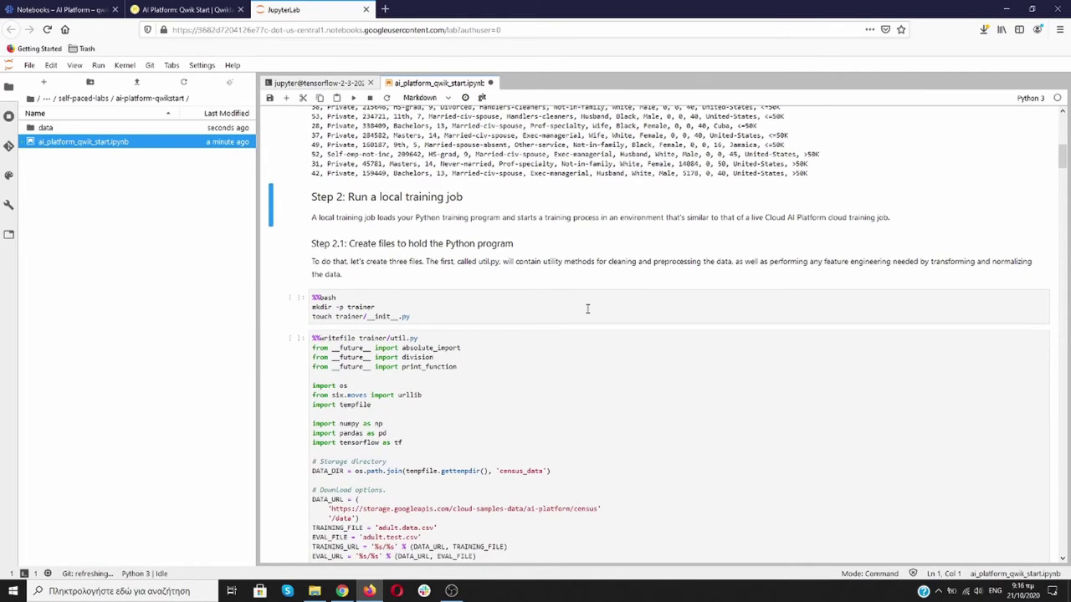
{"action": "left_click", "coordinate": [587, 309]}
{"action": "key", "text": "shift+Return"}
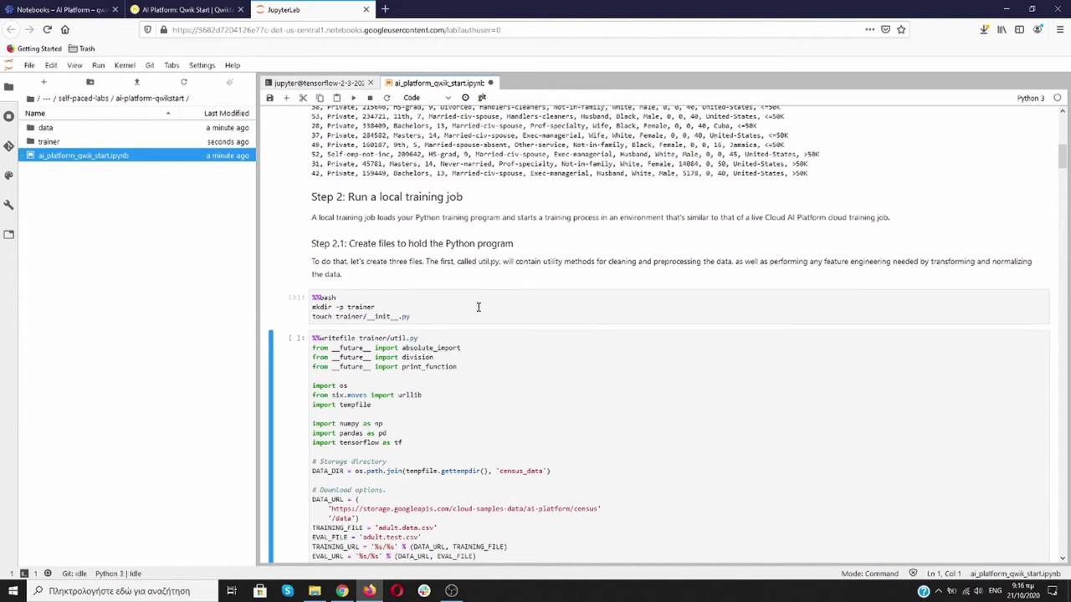
{"action": "scroll", "coordinate": [501, 318], "scroll_direction": "down", "scroll_amount": 2}
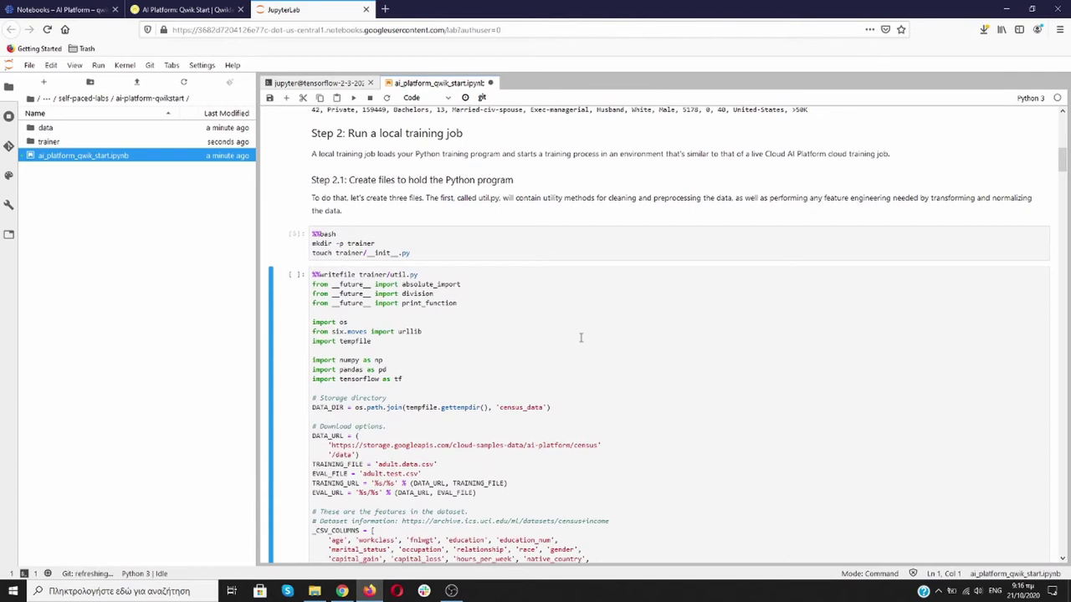
{"action": "key", "text": "shift+Return"}
{"action": "left_click", "coordinate": [48, 143]}
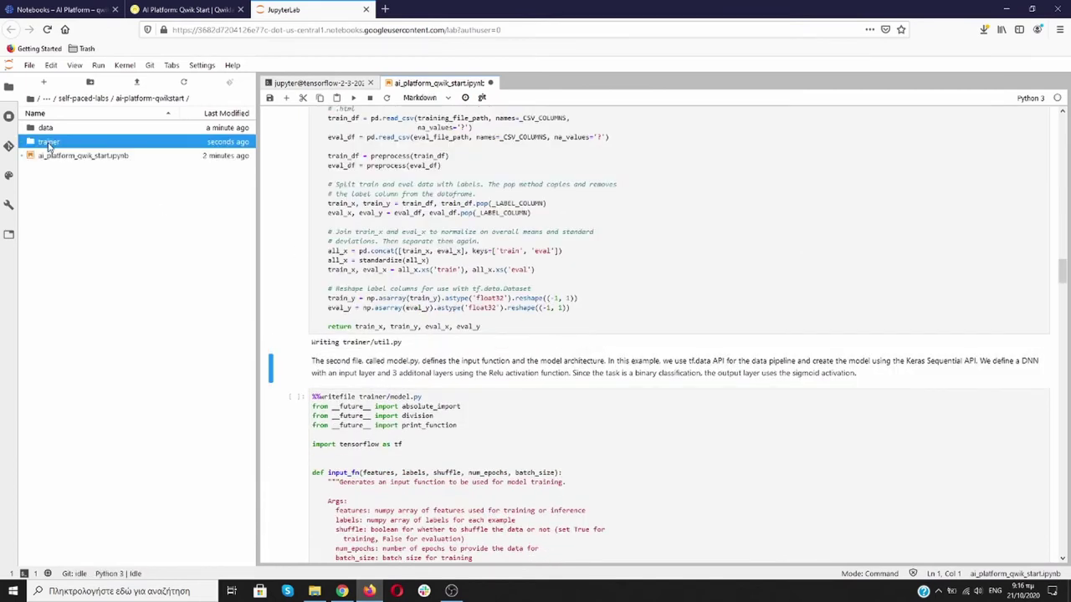
{"action": "double_click", "coordinate": [48, 144]}
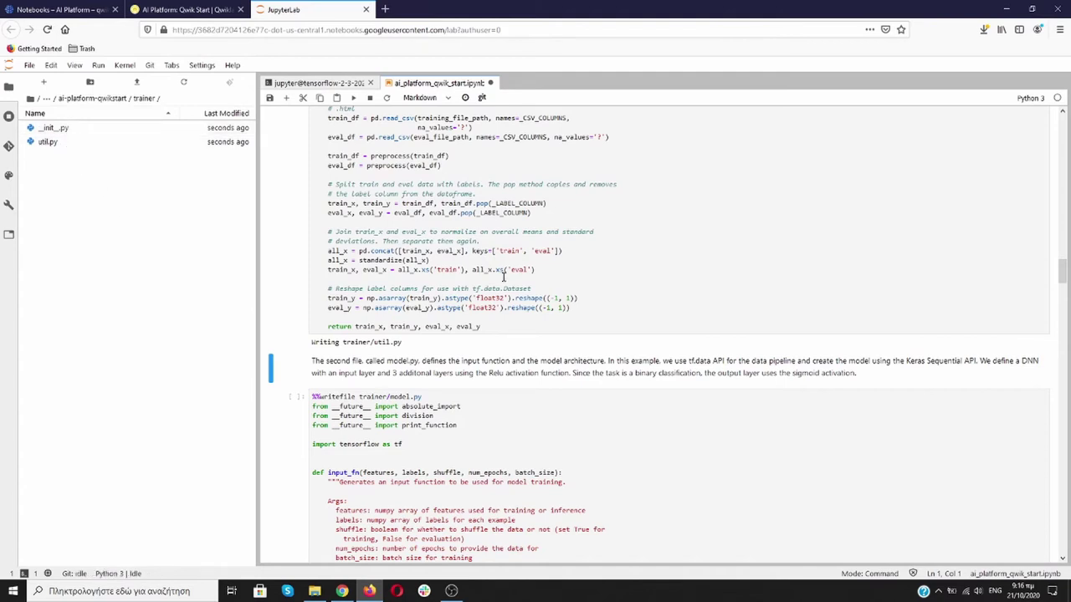
Review the trainer/util.py code, from its preprocessing functions back to the category types, CSV columns and label definitions.
{"action": "scroll", "coordinate": [504, 277], "scroll_direction": "down", "scroll_amount": 3}
{"action": "scroll", "coordinate": [504, 277], "scroll_direction": "up", "scroll_amount": 15}
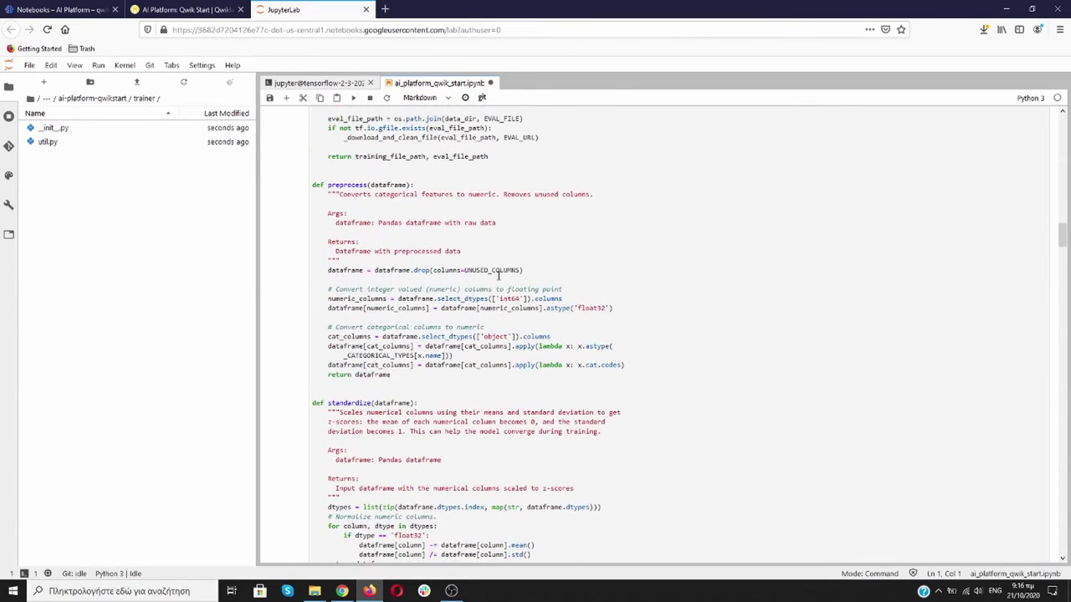
{"action": "scroll", "coordinate": [500, 274], "scroll_direction": "up", "scroll_amount": 14}
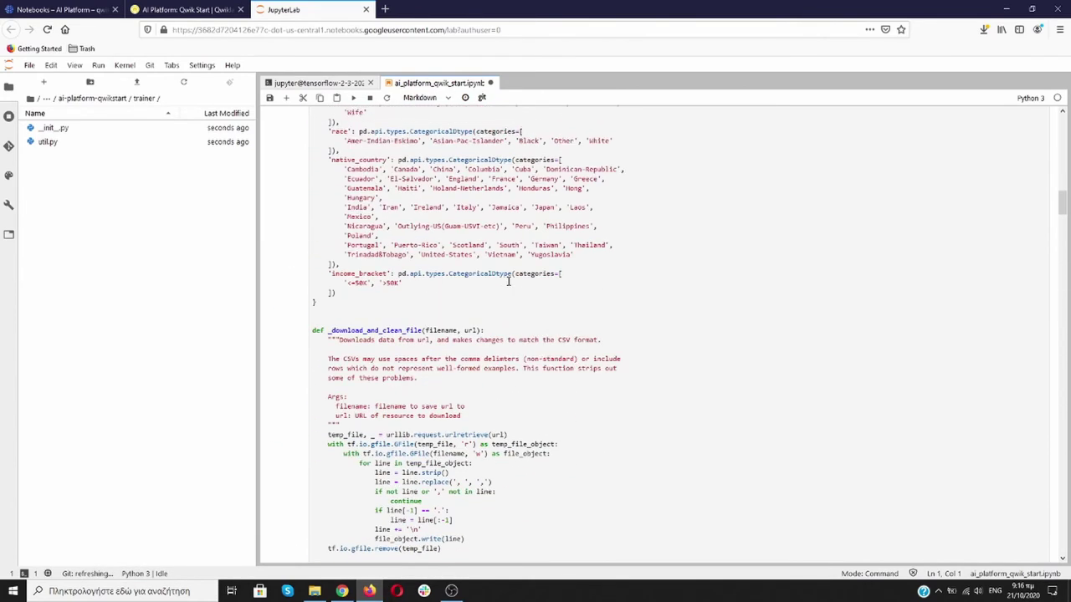
{"action": "scroll", "coordinate": [508, 281], "scroll_direction": "up", "scroll_amount": 9}
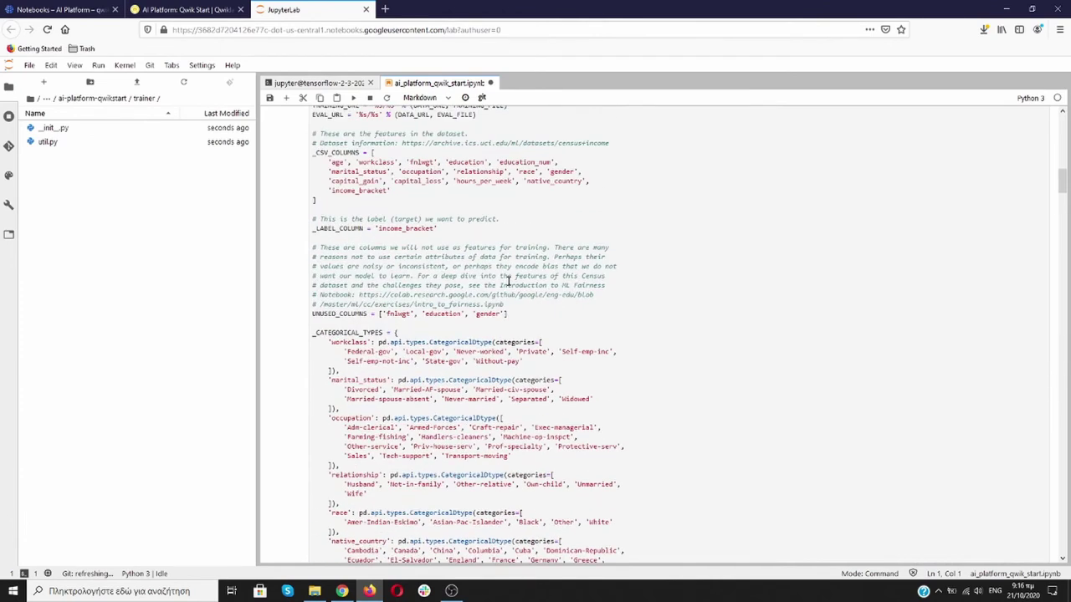
{"action": "scroll", "coordinate": [508, 281], "scroll_direction": "up", "scroll_amount": 5}
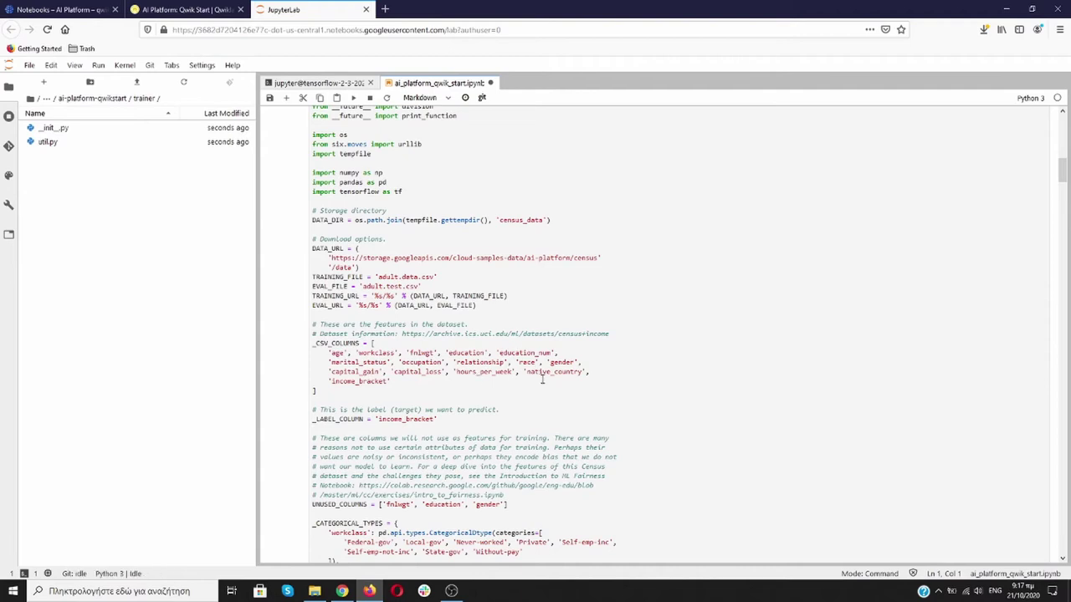
Reread the Step 2.1 introduction and review the trainer/util.py code from its imports through the standardize and load_data functions.
{"action": "scroll", "coordinate": [560, 380], "scroll_direction": "up", "scroll_amount": 3}
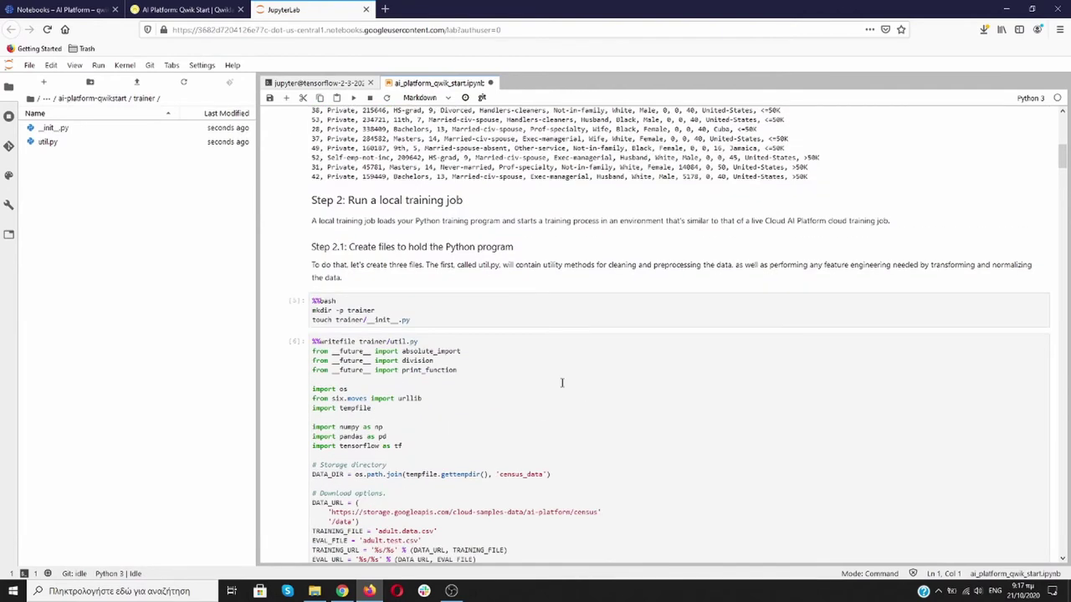
{"action": "scroll", "coordinate": [598, 274], "scroll_direction": "down", "scroll_amount": 1}
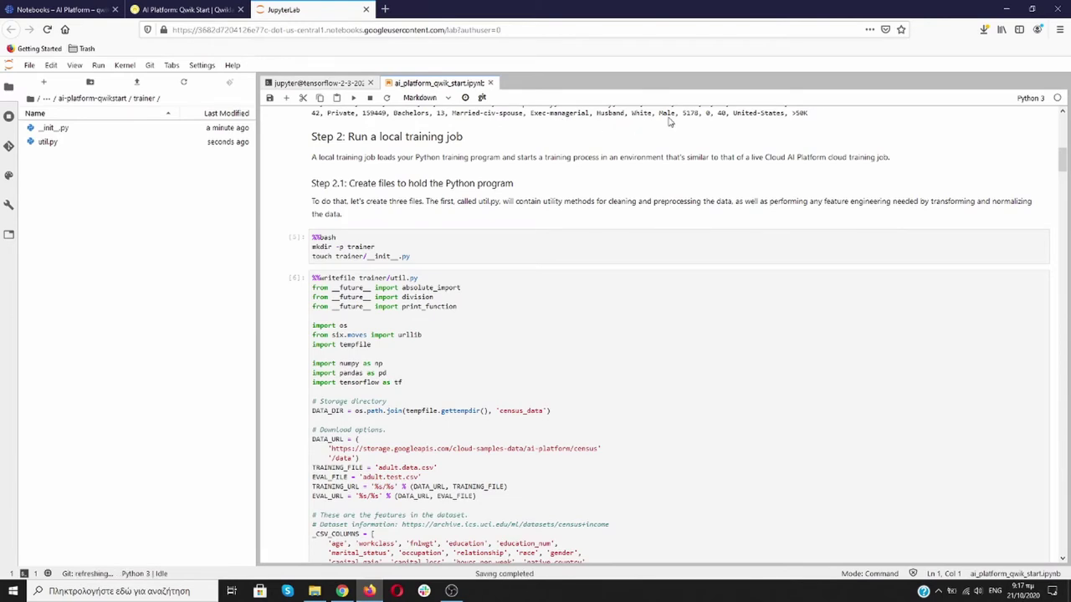
{"action": "scroll", "coordinate": [676, 248], "scroll_direction": "down", "scroll_amount": 2}
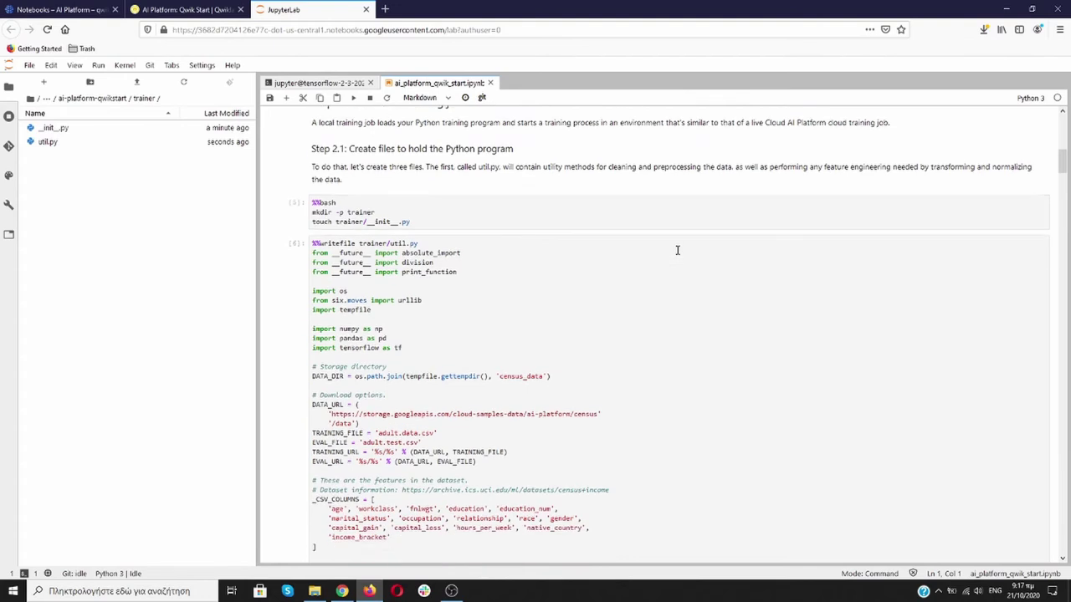
{"action": "scroll", "coordinate": [677, 250], "scroll_direction": "up", "scroll_amount": 2}
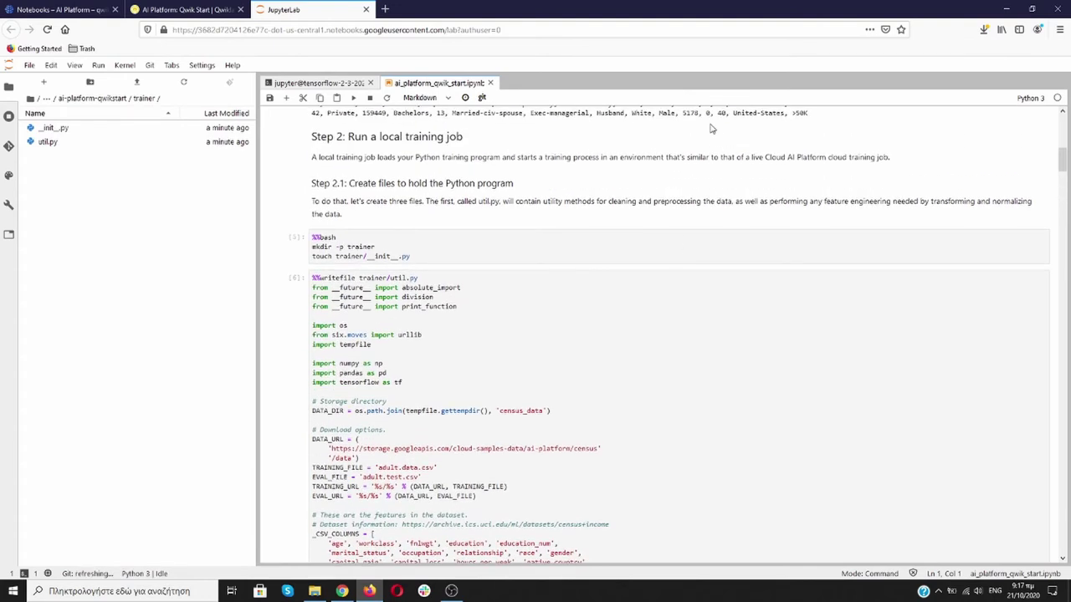
{"action": "scroll", "coordinate": [465, 299], "scroll_direction": "down", "scroll_amount": 13}
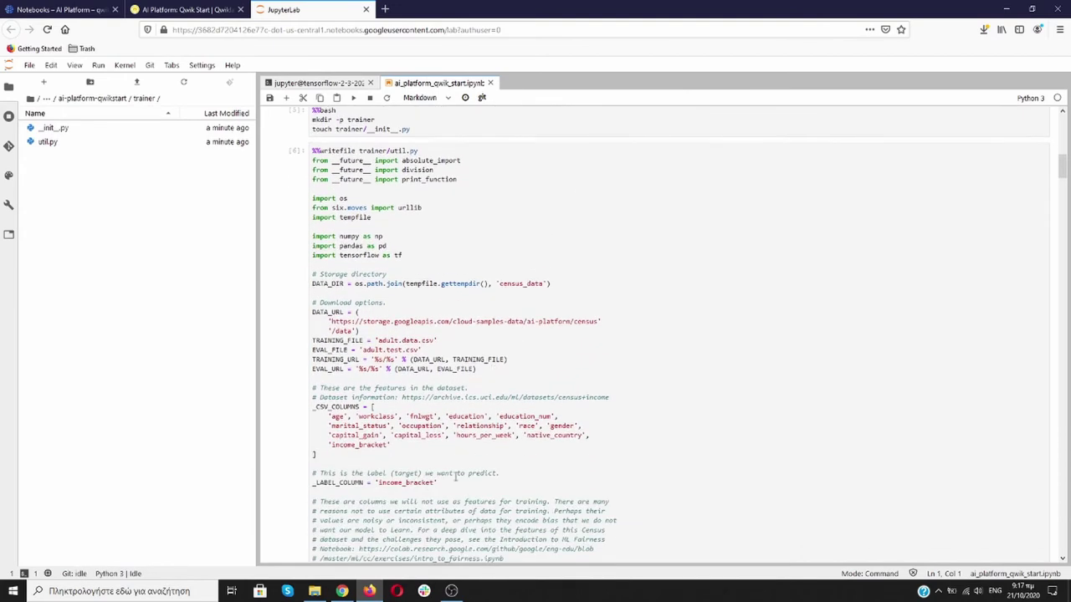
{"action": "scroll", "coordinate": [465, 299], "scroll_direction": "down", "scroll_amount": 6}
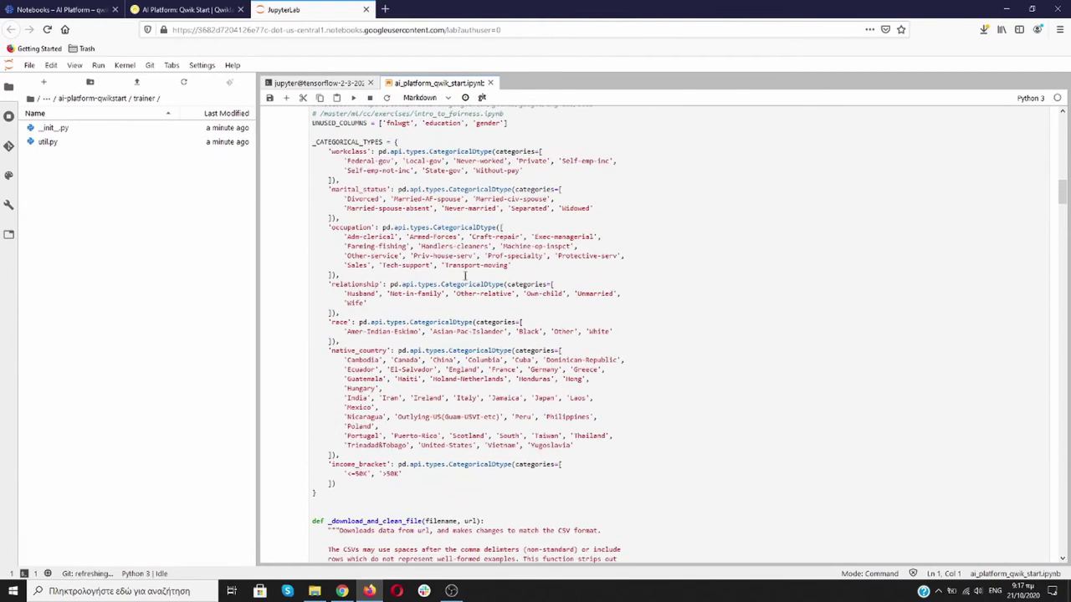
{"action": "scroll", "coordinate": [465, 274], "scroll_direction": "down", "scroll_amount": 13}
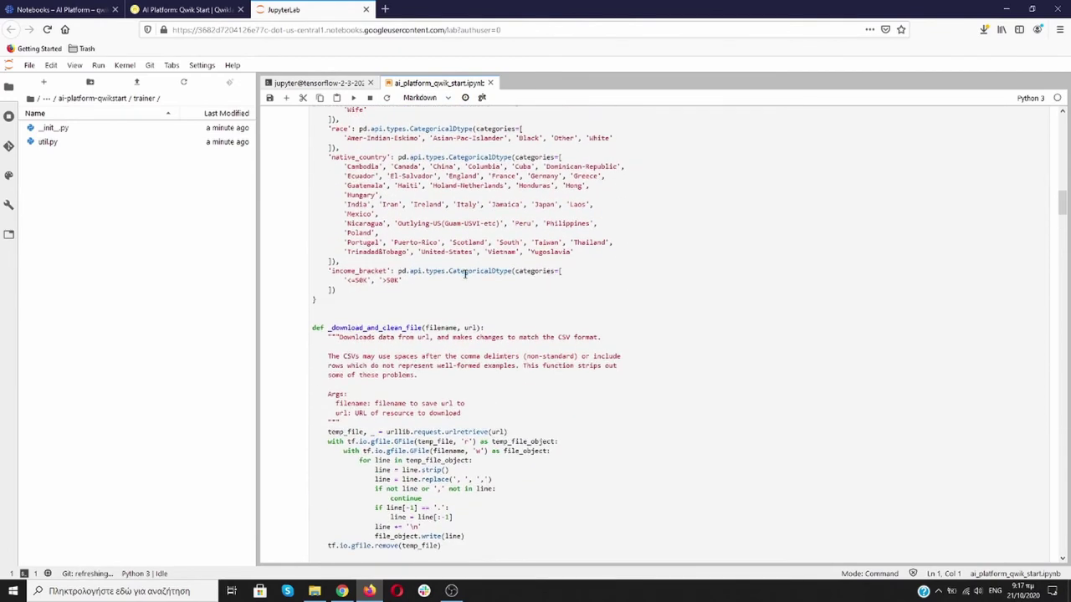
{"action": "scroll", "coordinate": [465, 274], "scroll_direction": "down", "scroll_amount": 20}
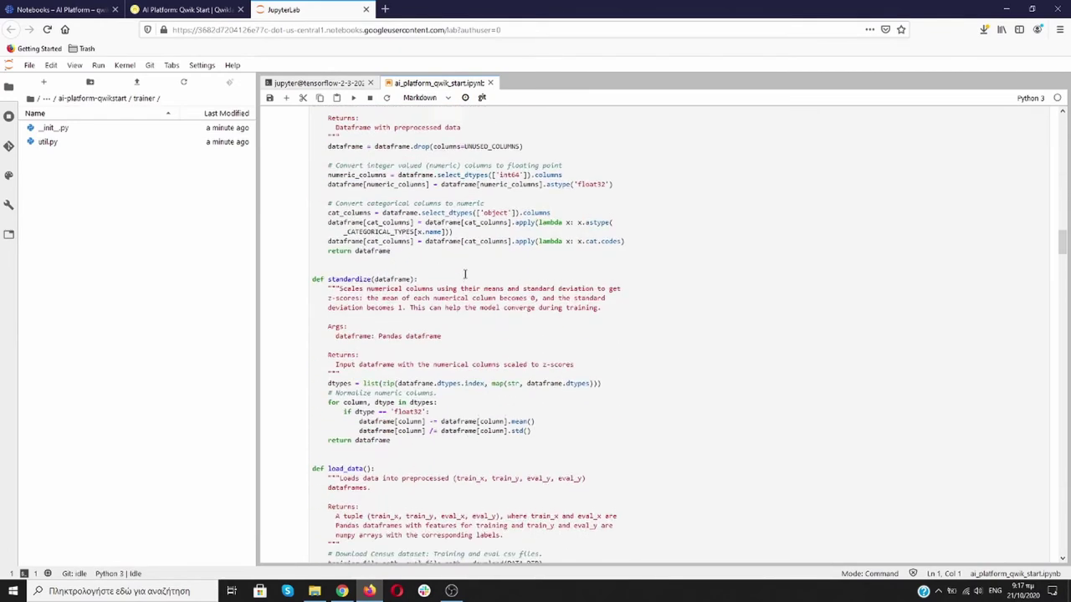
Run the cell that writes trainer/model.py and look back over its Keras model and input_fn code.
{"action": "scroll", "coordinate": [465, 273], "scroll_direction": "down", "scroll_amount": 15}
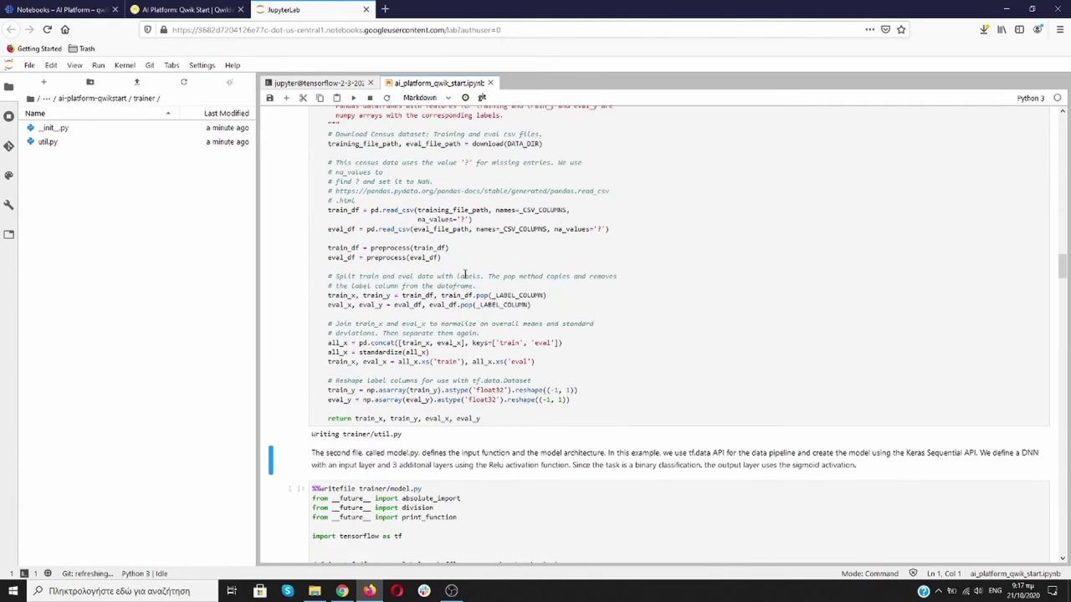
{"action": "left_click", "coordinate": [544, 327]}
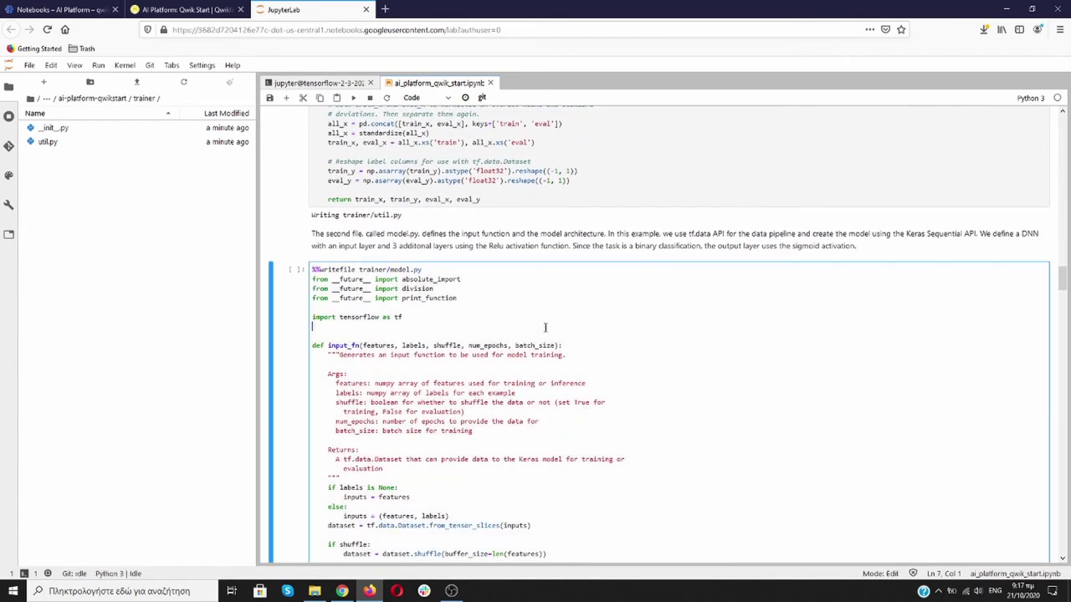
{"action": "key", "text": "shift+Return"}
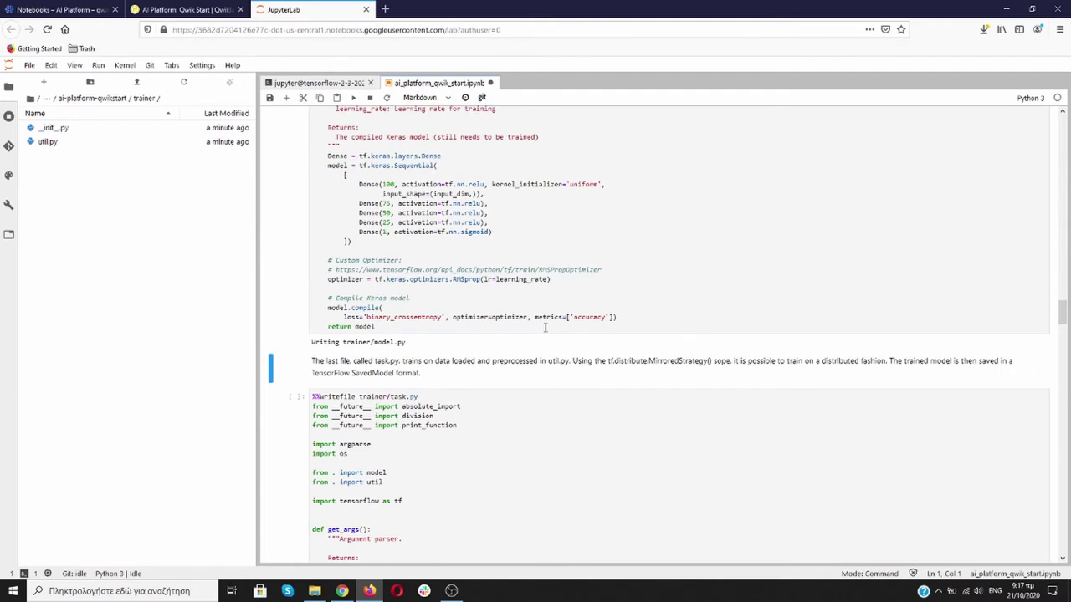
{"action": "scroll", "coordinate": [545, 327], "scroll_direction": "up", "scroll_amount": 15}
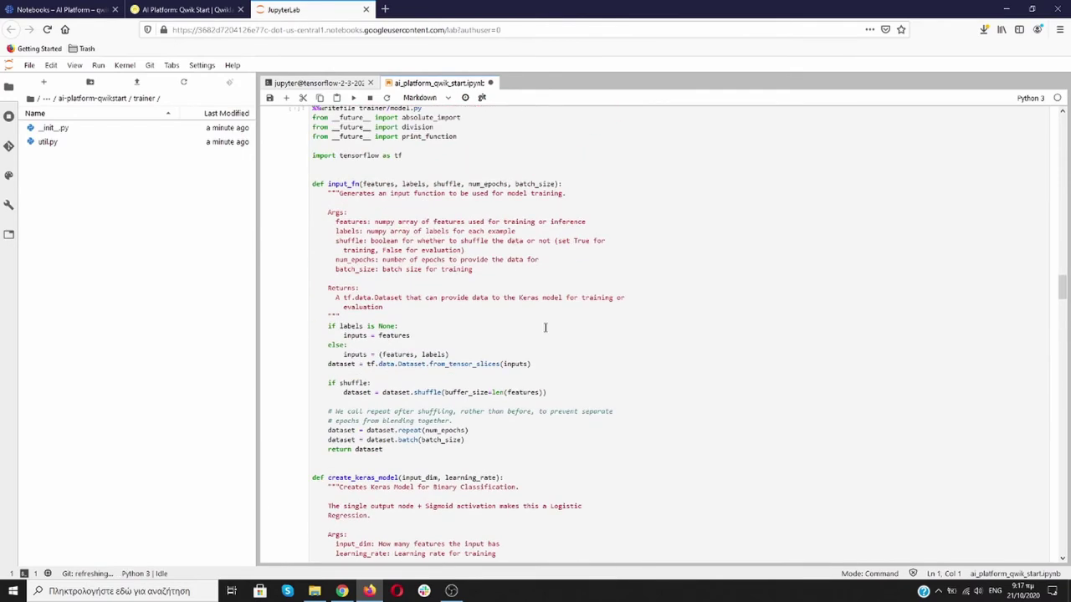
{"action": "scroll", "coordinate": [545, 327], "scroll_direction": "up", "scroll_amount": 10}
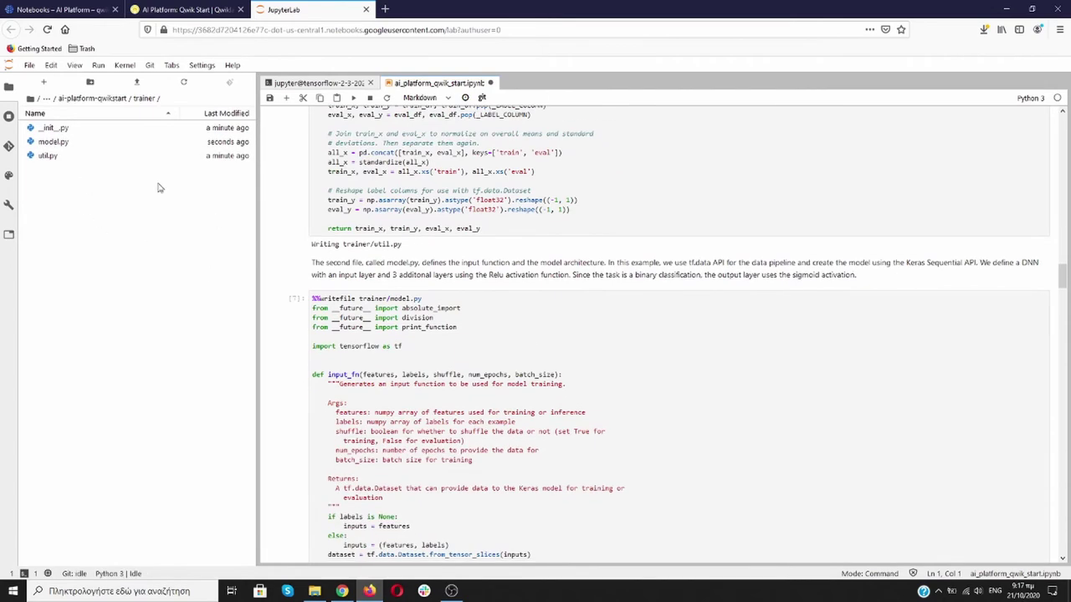
Open __init__.py, model.py and util.py from the trainer folder one after another, closing each file after viewing it.
{"action": "left_click", "coordinate": [60, 131]}
{"action": "double_click", "coordinate": [60, 132]}
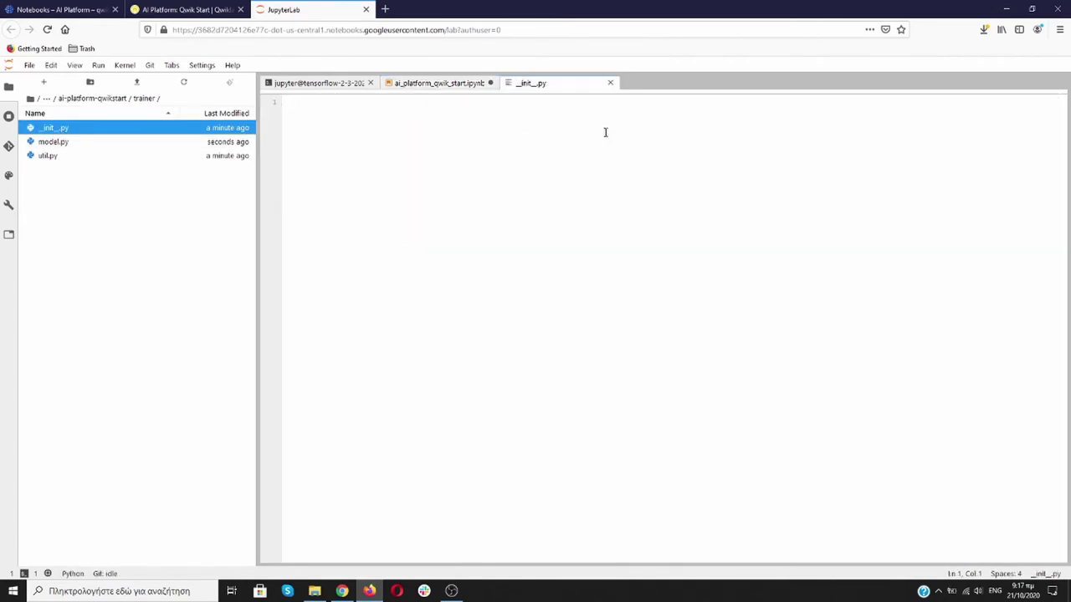
{"action": "left_click", "coordinate": [610, 83]}
{"action": "double_click", "coordinate": [53, 141]}
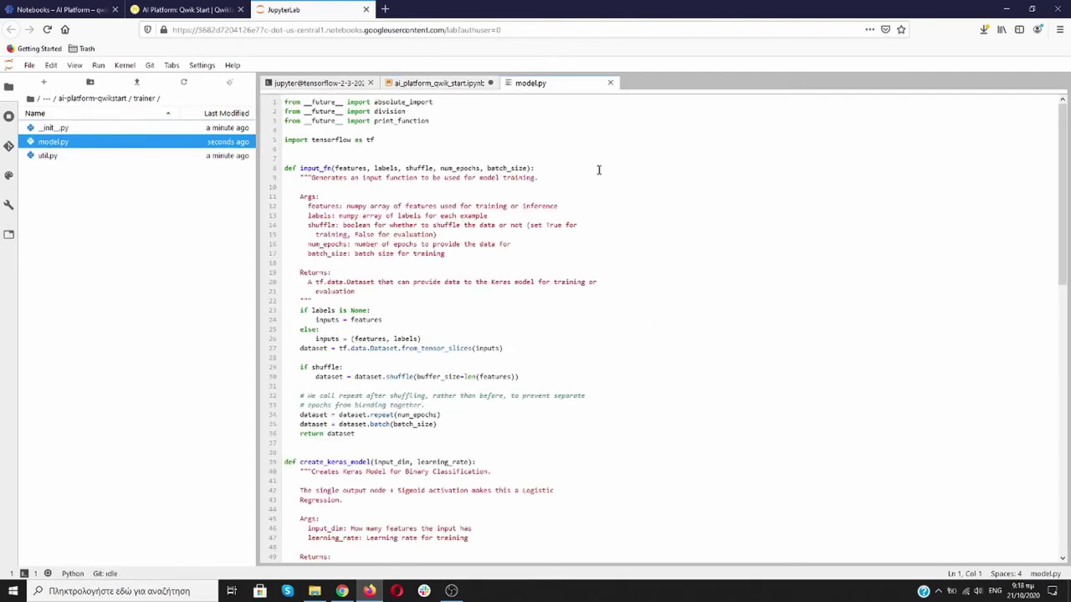
{"action": "left_click", "coordinate": [609, 84]}
{"action": "double_click", "coordinate": [52, 158]}
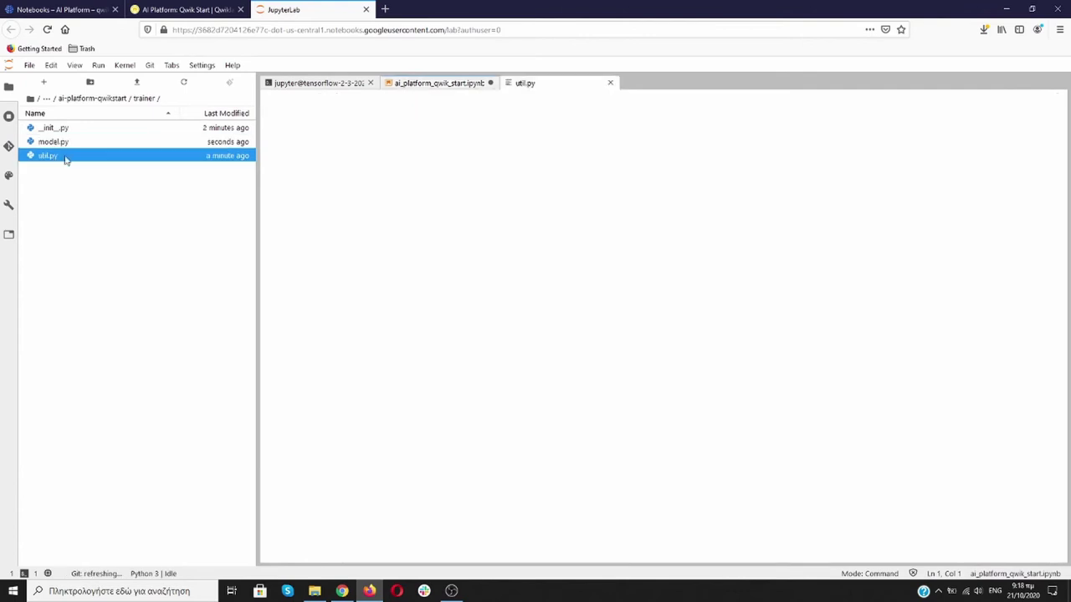
{"action": "left_click", "coordinate": [609, 83]}
Run the cell that writes trainer/task.py, and view the generated task.py file before closing it.
{"action": "scroll", "coordinate": [500, 337], "scroll_direction": "down", "scroll_amount": 13}
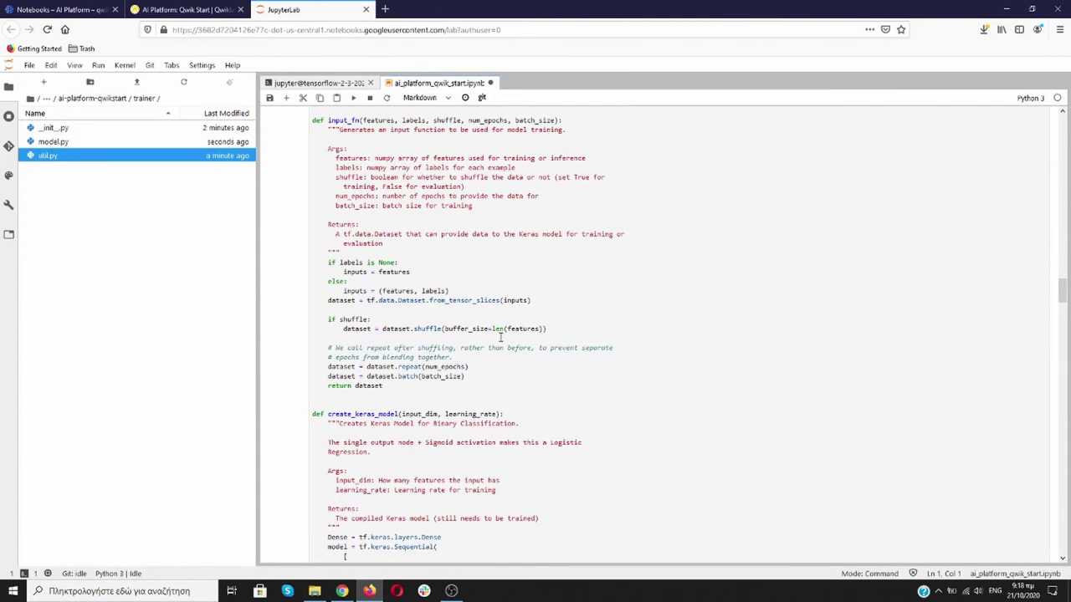
{"action": "scroll", "coordinate": [501, 337], "scroll_direction": "down", "scroll_amount": 3}
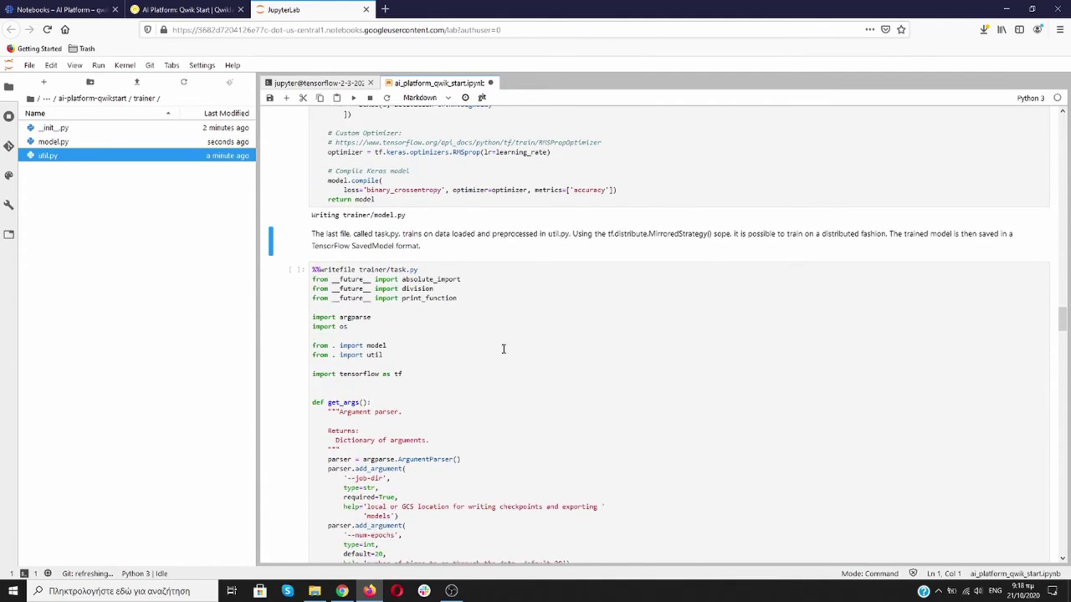
{"action": "left_click", "coordinate": [503, 349]}
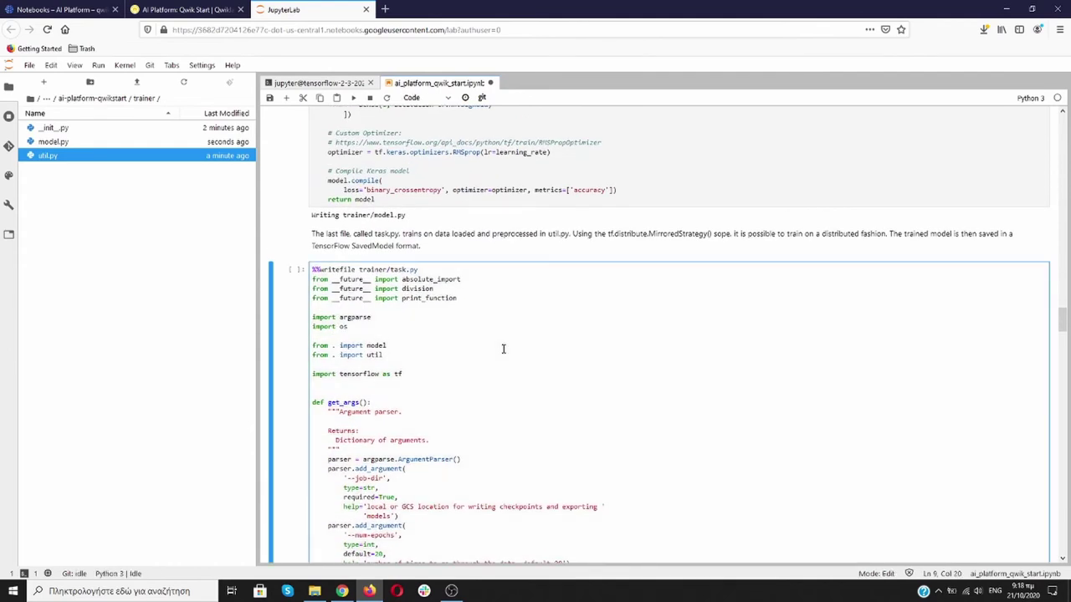
{"action": "key", "text": "shift+Return"}
{"action": "scroll", "coordinate": [505, 352], "scroll_direction": "up", "scroll_amount": 10}
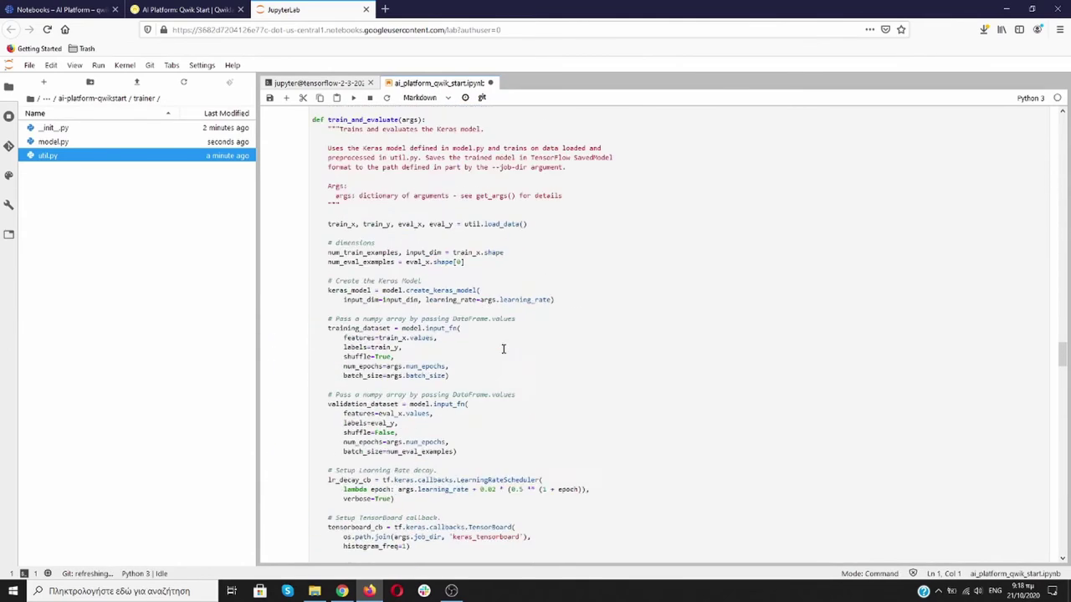
{"action": "scroll", "coordinate": [502, 349], "scroll_direction": "up", "scroll_amount": 3}
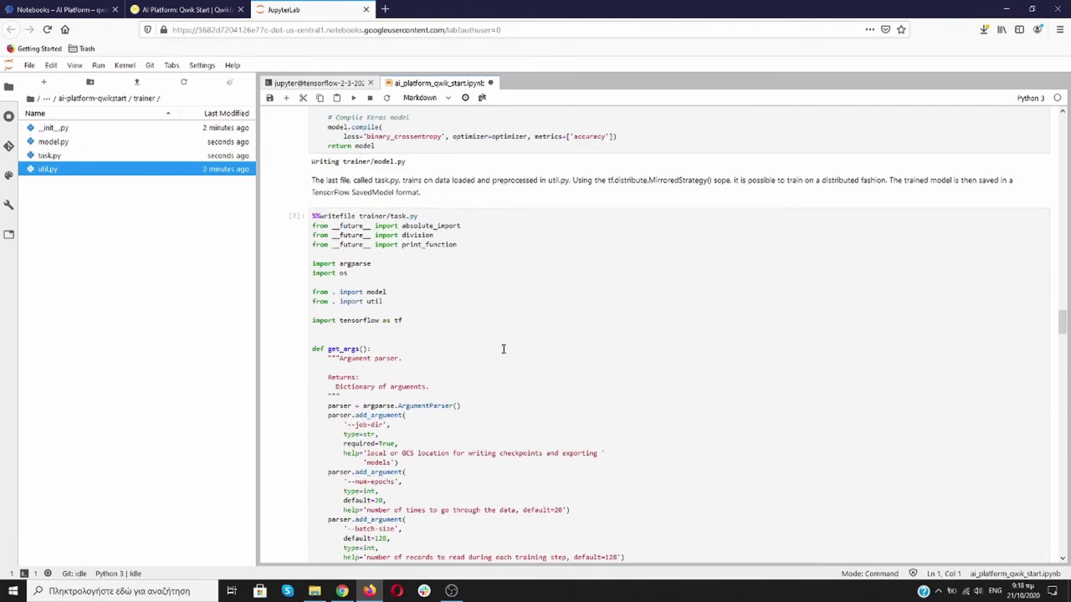
{"action": "double_click", "coordinate": [49, 156]}
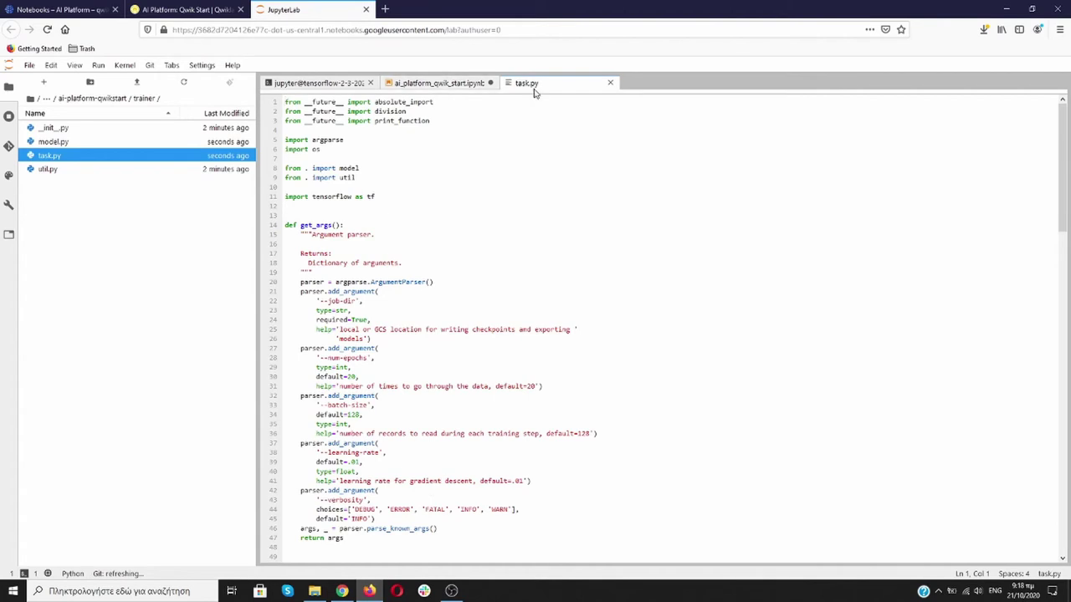
{"action": "left_click", "coordinate": [612, 84]}
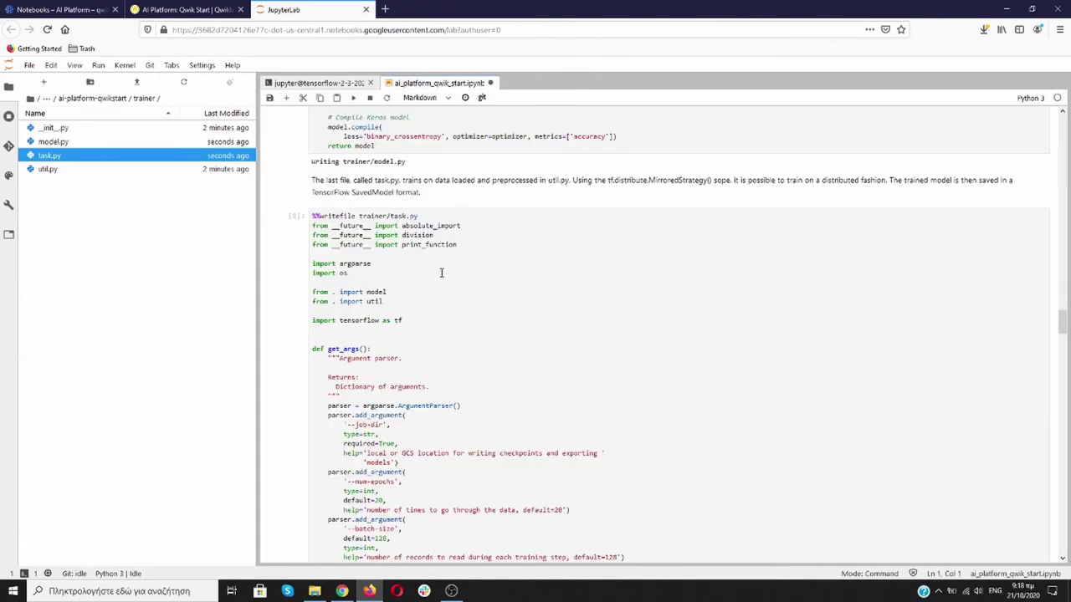
Run the Step 2.2 gcloud ai-platform local train cell with MODEL_DIR=output to train the model locally.
{"action": "scroll", "coordinate": [441, 273], "scroll_direction": "down", "scroll_amount": 5}
{"action": "scroll", "coordinate": [441, 272], "scroll_direction": "down", "scroll_amount": 10}
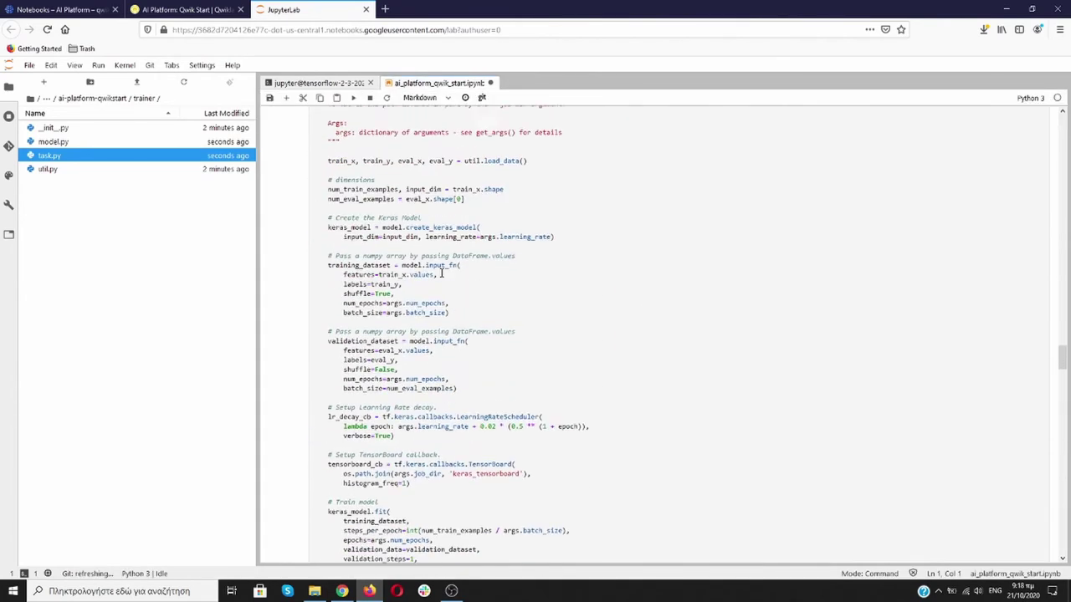
{"action": "scroll", "coordinate": [441, 272], "scroll_direction": "down", "scroll_amount": 5}
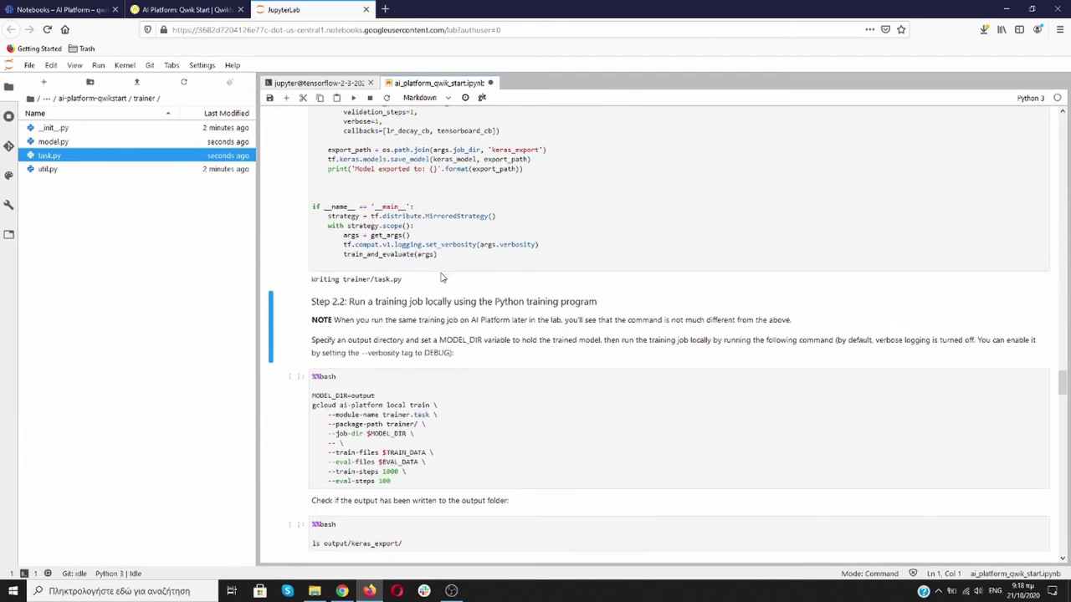
{"action": "scroll", "coordinate": [442, 278], "scroll_direction": "down", "scroll_amount": 3}
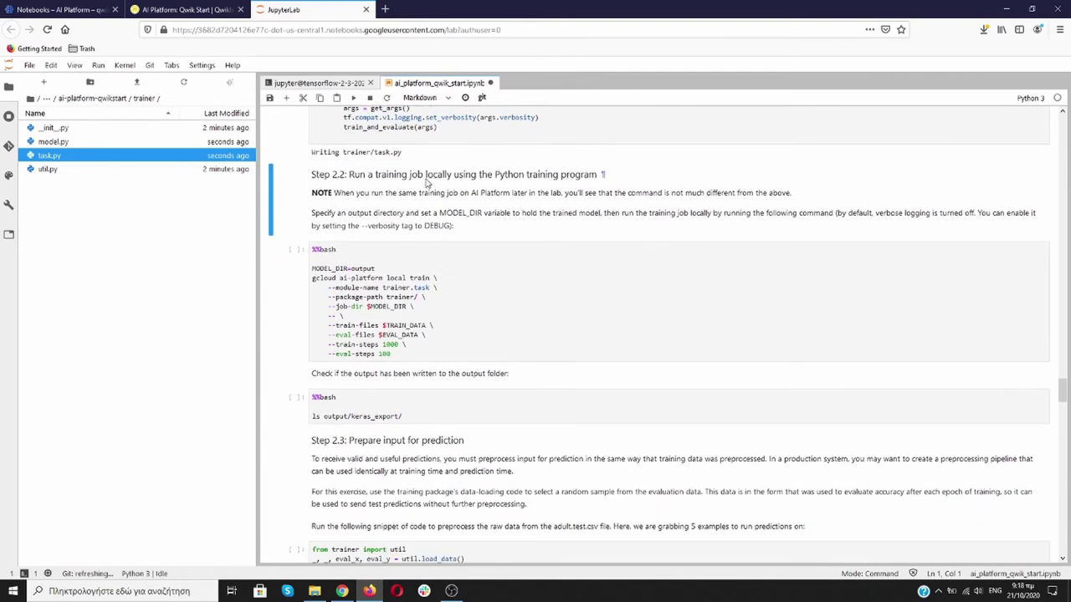
{"action": "left_click", "coordinate": [516, 299]}
{"action": "key", "text": "shift+Return"}
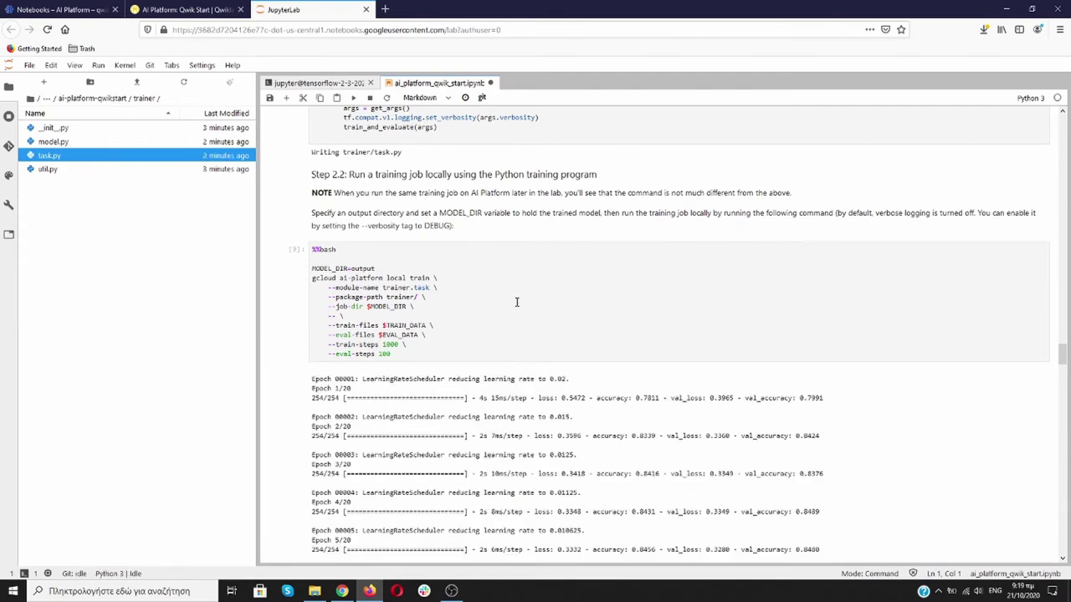
{"action": "scroll", "coordinate": [502, 297], "scroll_direction": "down", "scroll_amount": 1}
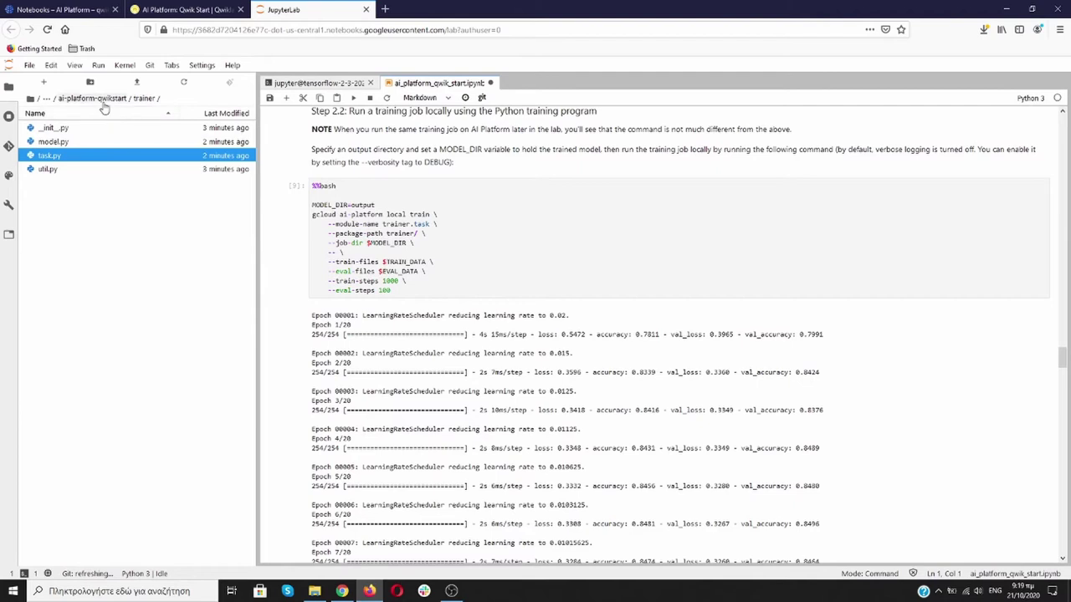
Inspect the keras_export and keras_tensorboard folders inside the output folder, and return to the ai-platform-qwikstart folder.
{"action": "left_click", "coordinate": [103, 100]}
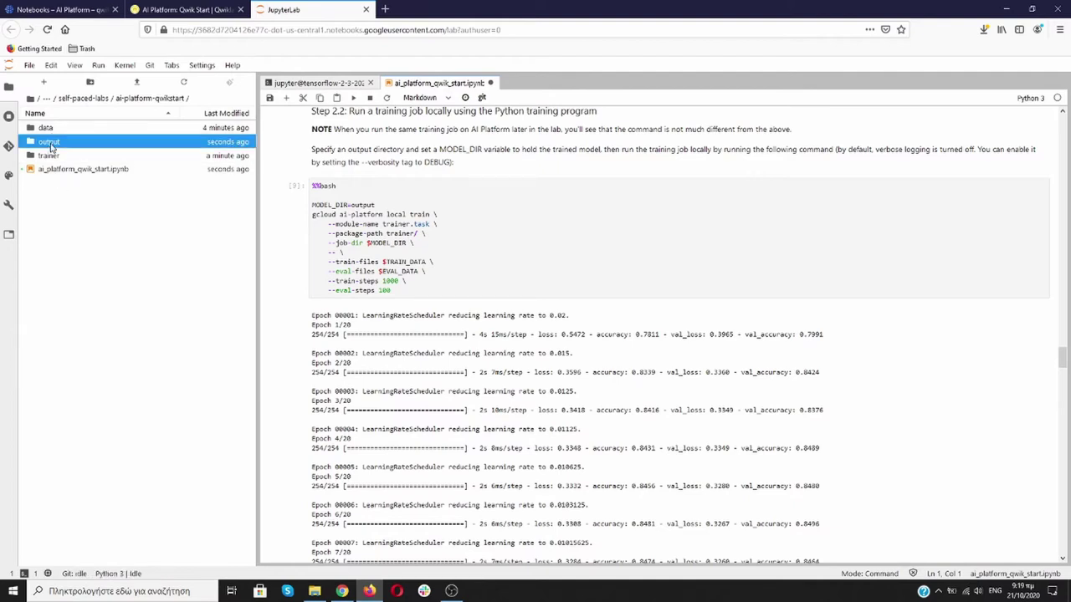
{"action": "double_click", "coordinate": [48, 142]}
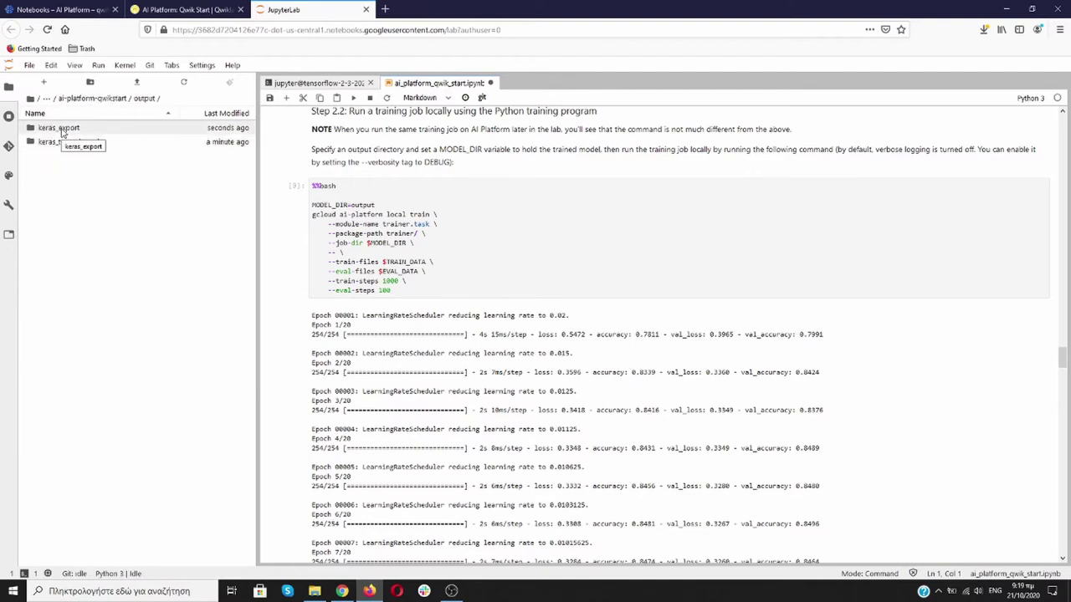
{"action": "left_click", "coordinate": [65, 130]}
{"action": "double_click", "coordinate": [65, 131]}
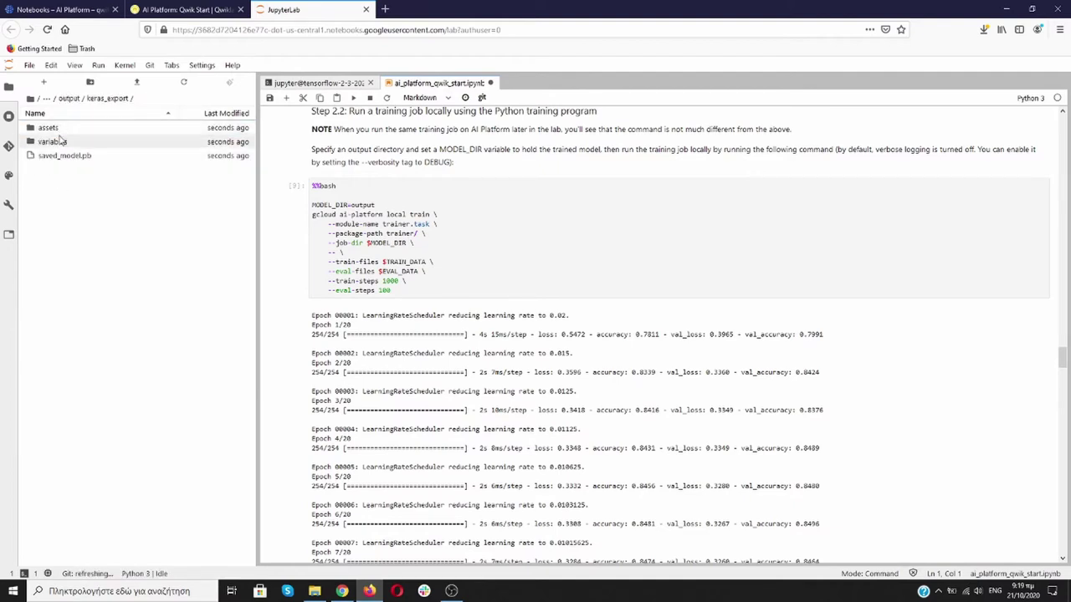
{"action": "left_click", "coordinate": [69, 98]}
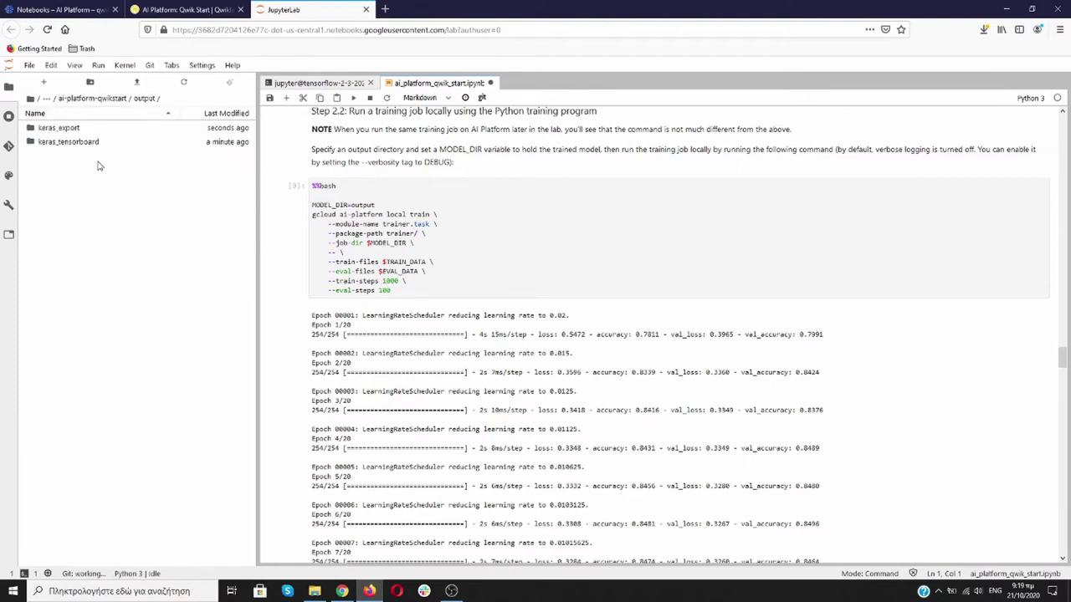
{"action": "double_click", "coordinate": [74, 144]}
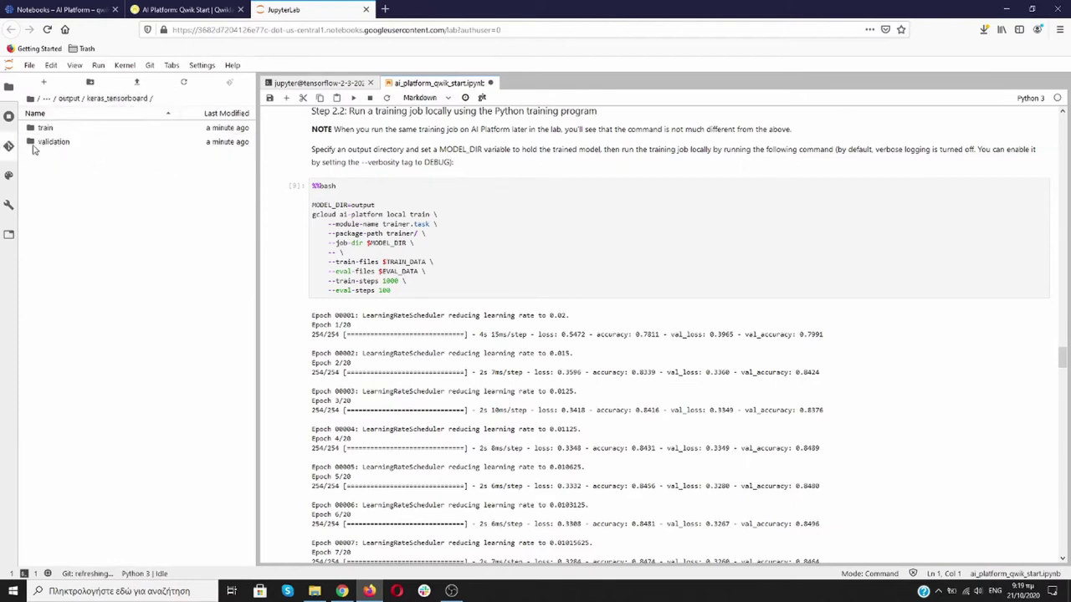
{"action": "left_click", "coordinate": [69, 97]}
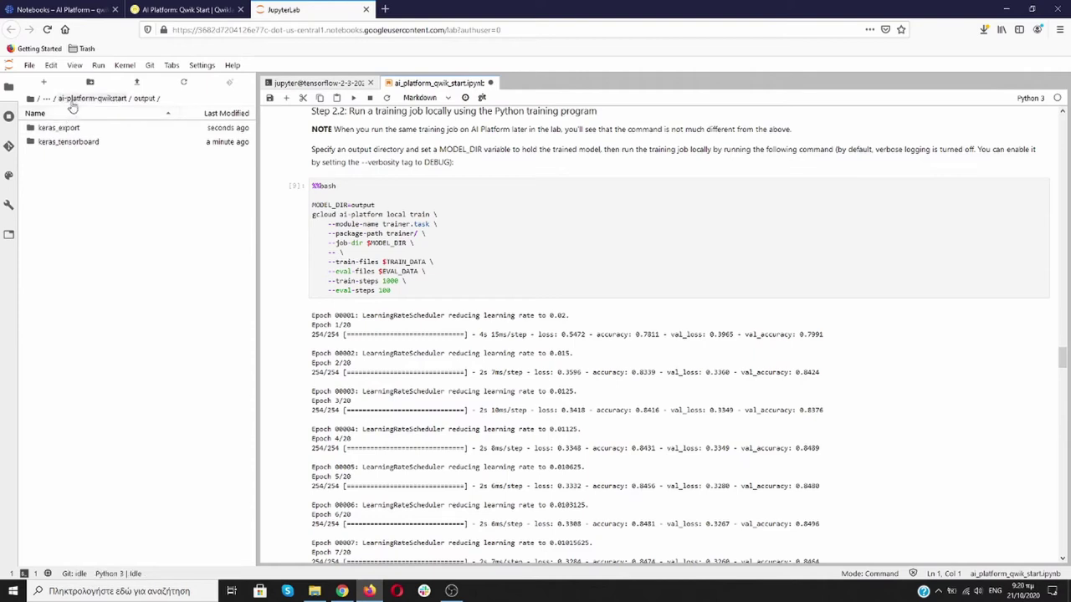
{"action": "left_click", "coordinate": [74, 98]}
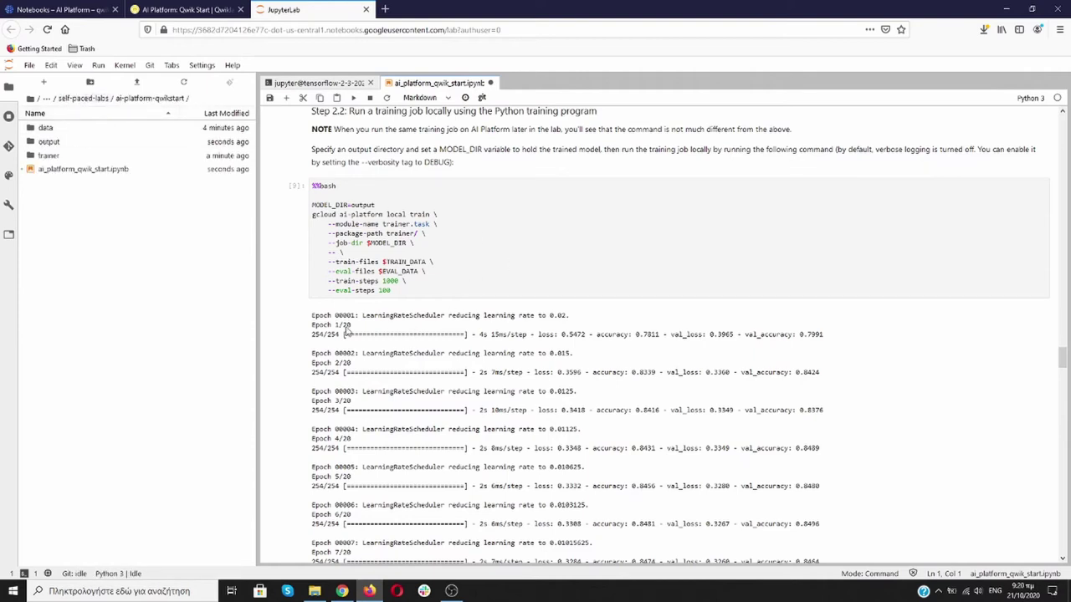
Examine the arguments and training code in the trainer/task.py cell, and compare them with the per-epoch output of the local training run.
{"action": "scroll", "coordinate": [473, 301], "scroll_direction": "up", "scroll_amount": 10}
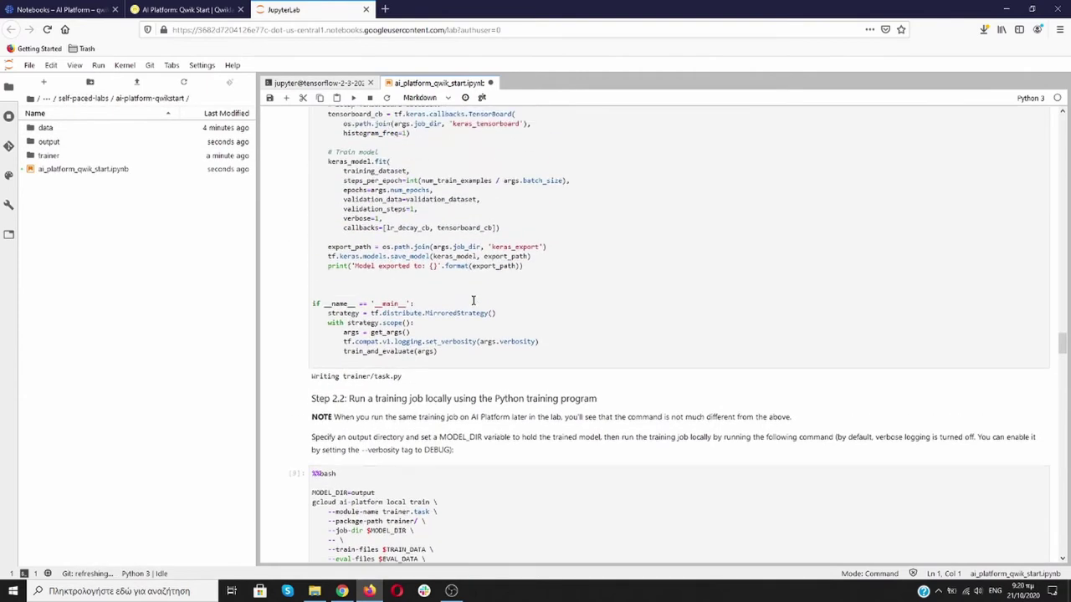
{"action": "scroll", "coordinate": [473, 300], "scroll_direction": "up", "scroll_amount": 6}
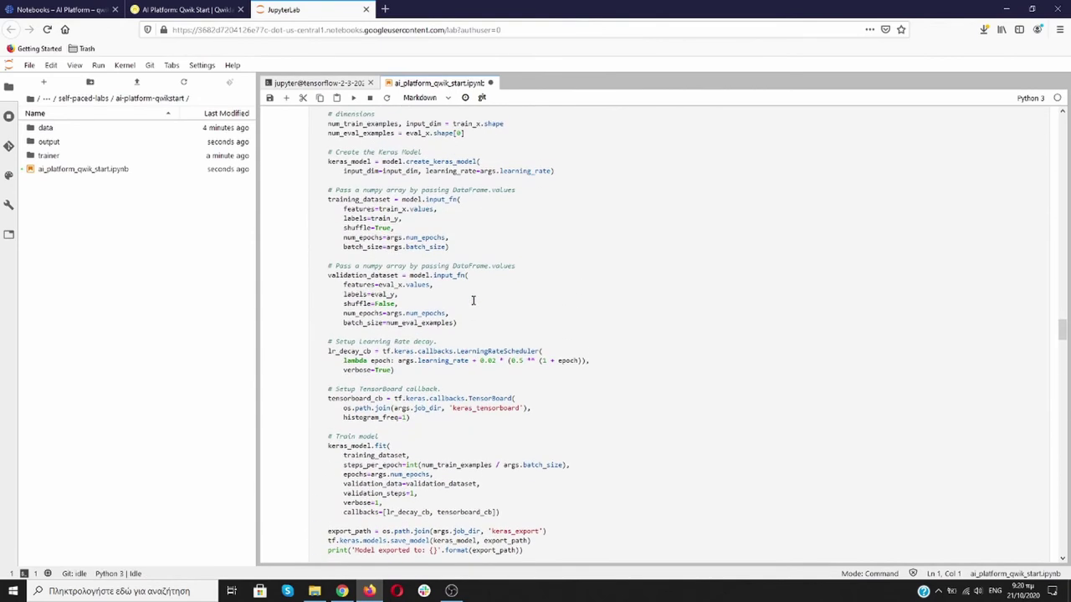
{"action": "scroll", "coordinate": [473, 300], "scroll_direction": "up", "scroll_amount": 6}
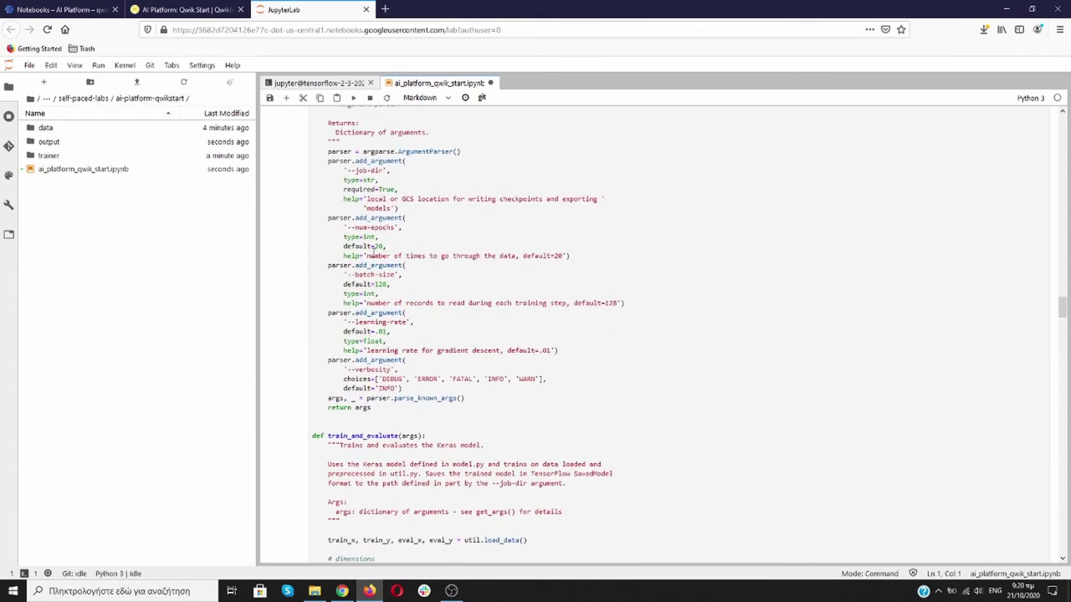
{"action": "scroll", "coordinate": [586, 331], "scroll_direction": "down", "scroll_amount": 10}
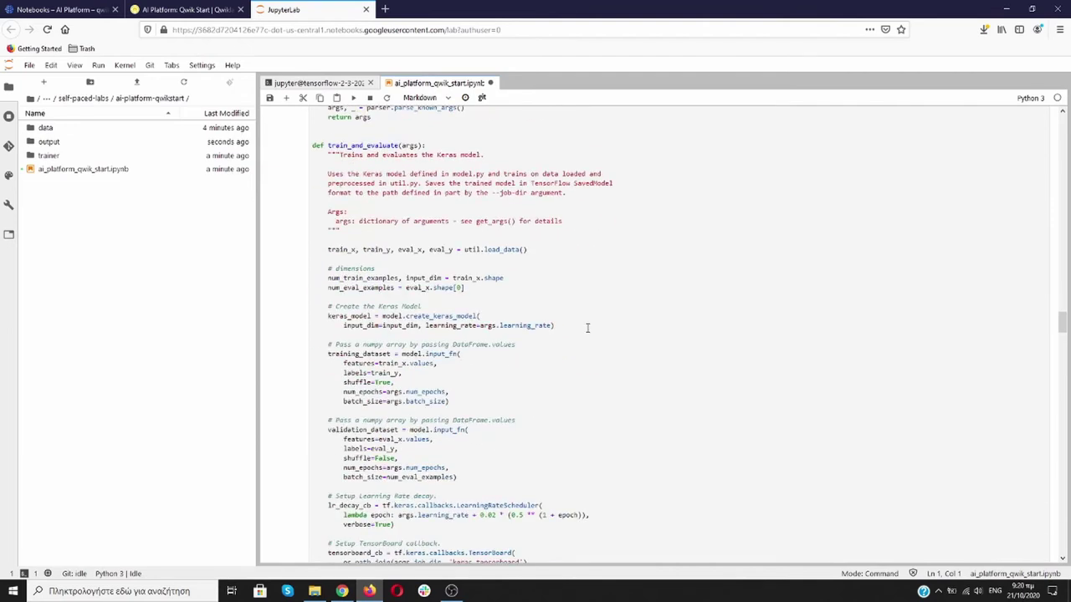
{"action": "scroll", "coordinate": [586, 332], "scroll_direction": "down", "scroll_amount": 5}
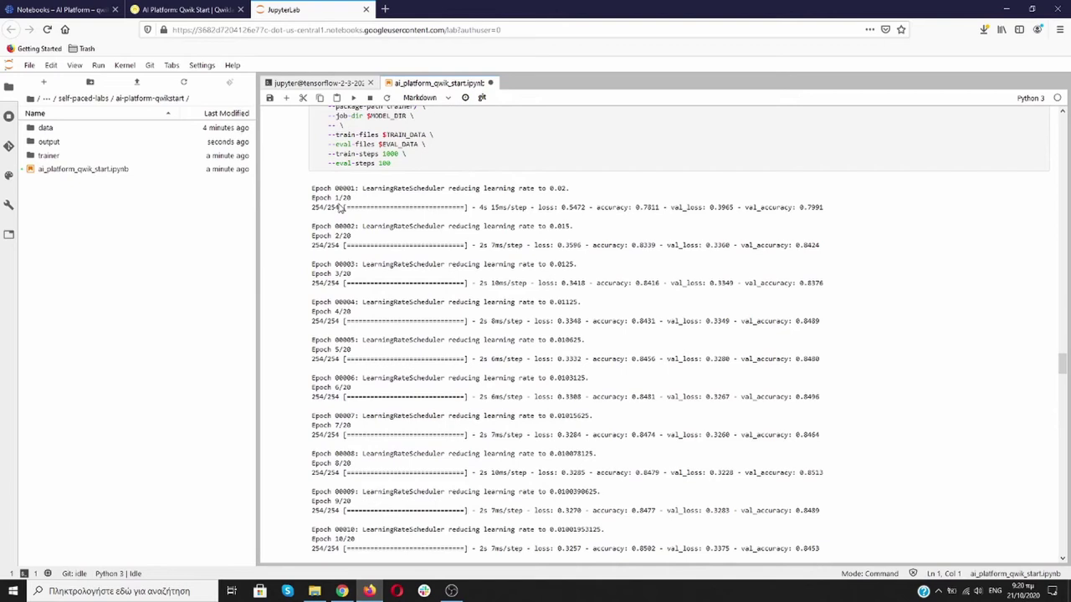
{"action": "scroll", "coordinate": [561, 219], "scroll_direction": "down", "scroll_amount": 1}
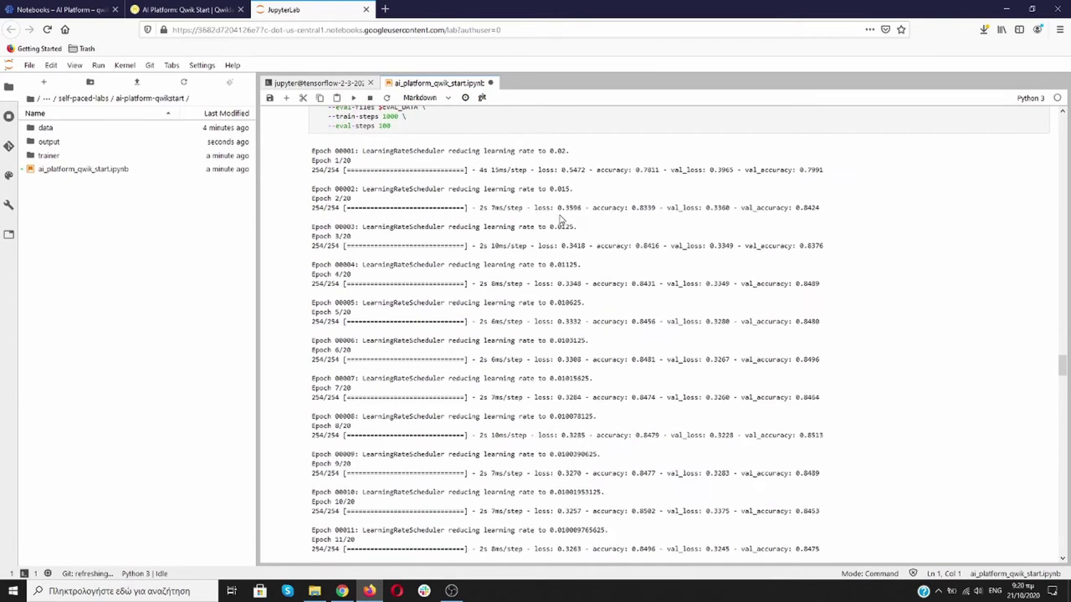
{"action": "scroll", "coordinate": [561, 220], "scroll_direction": "down", "scroll_amount": 1}
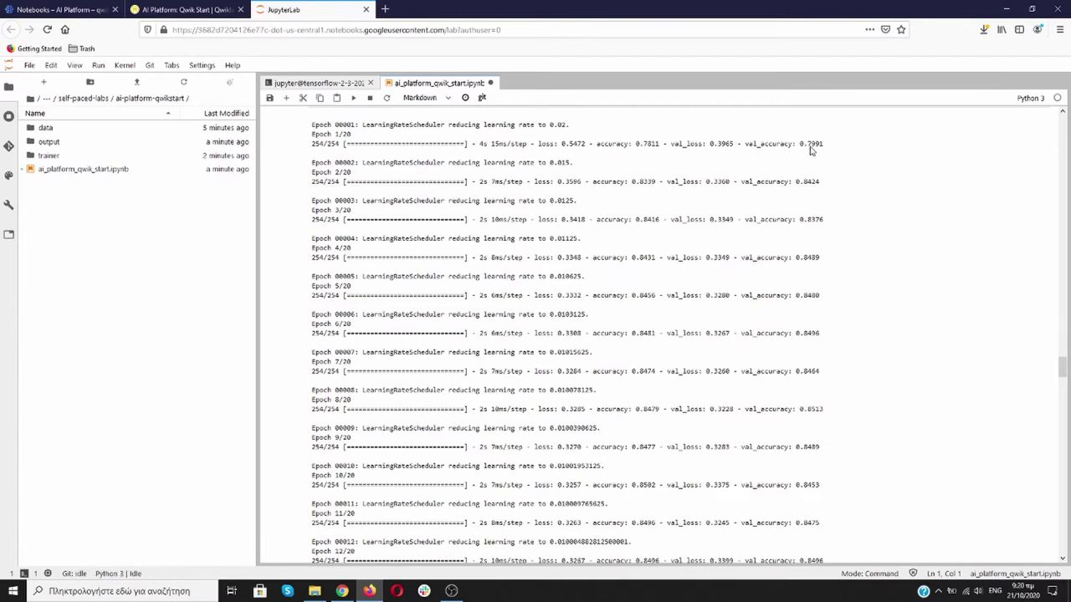
{"action": "scroll", "coordinate": [810, 149], "scroll_direction": "down", "scroll_amount": 10}
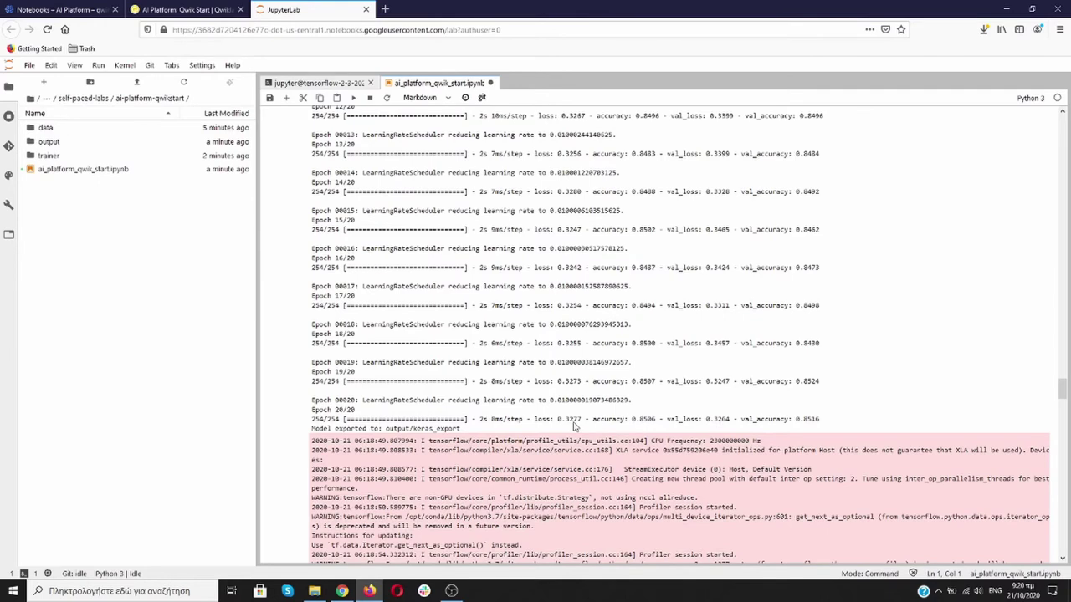
Run the cell that lists the contents of output/keras_export/ to check that the trained model has been written.
{"action": "scroll", "coordinate": [576, 426], "scroll_direction": "down", "scroll_amount": 3}
{"action": "scroll", "coordinate": [576, 426], "scroll_direction": "down", "scroll_amount": 9}
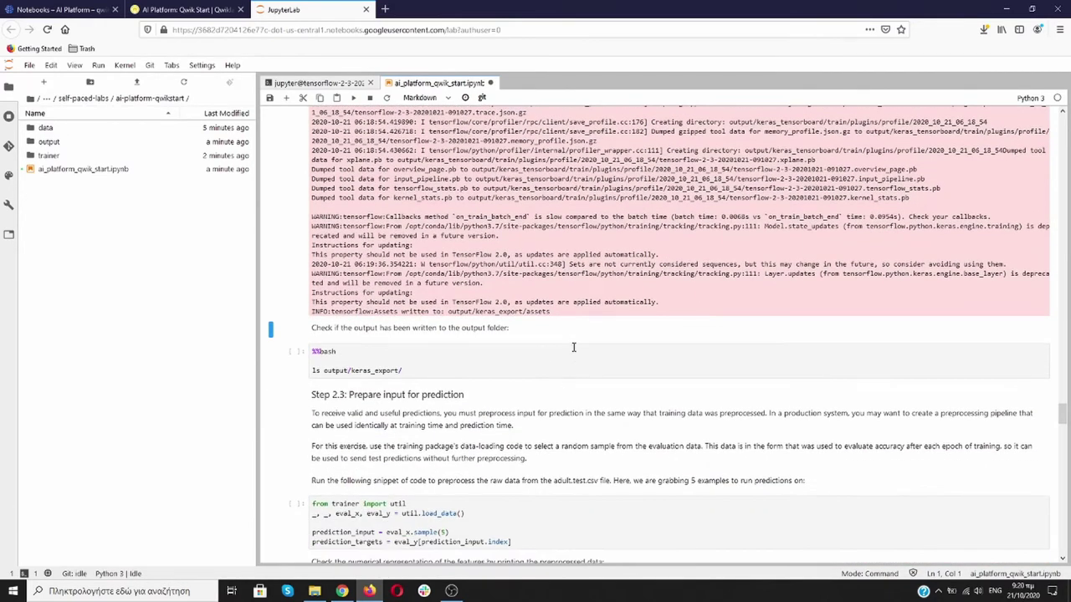
{"action": "left_click", "coordinate": [575, 357]}
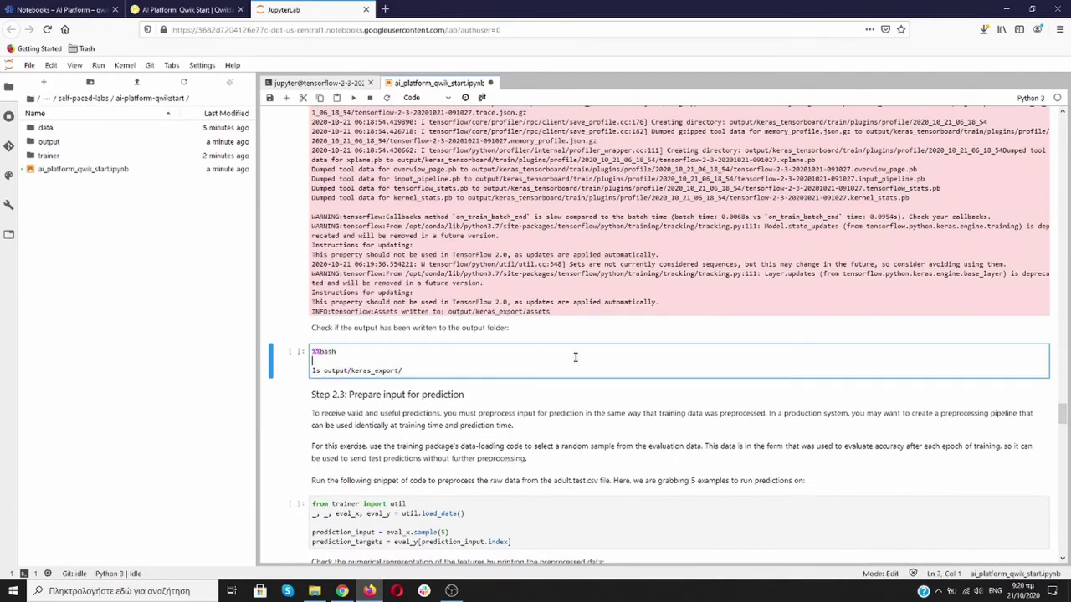
{"action": "key", "text": "shift+Return"}
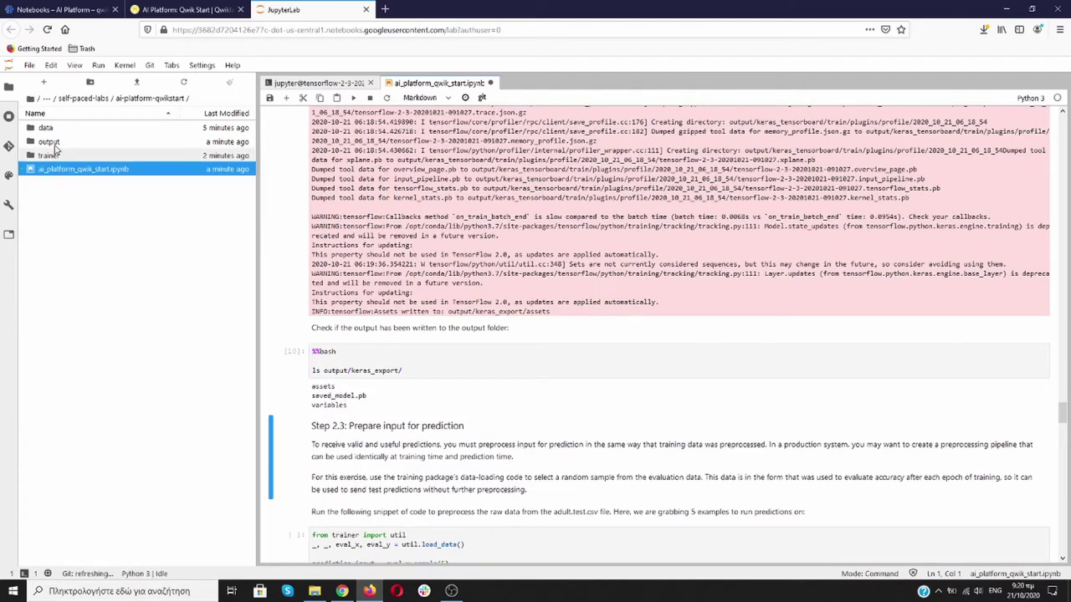
Inspect the keras_export folder inside output in the file browser, and return to the ai-platform-qwikstart folder.
{"action": "double_click", "coordinate": [49, 141]}
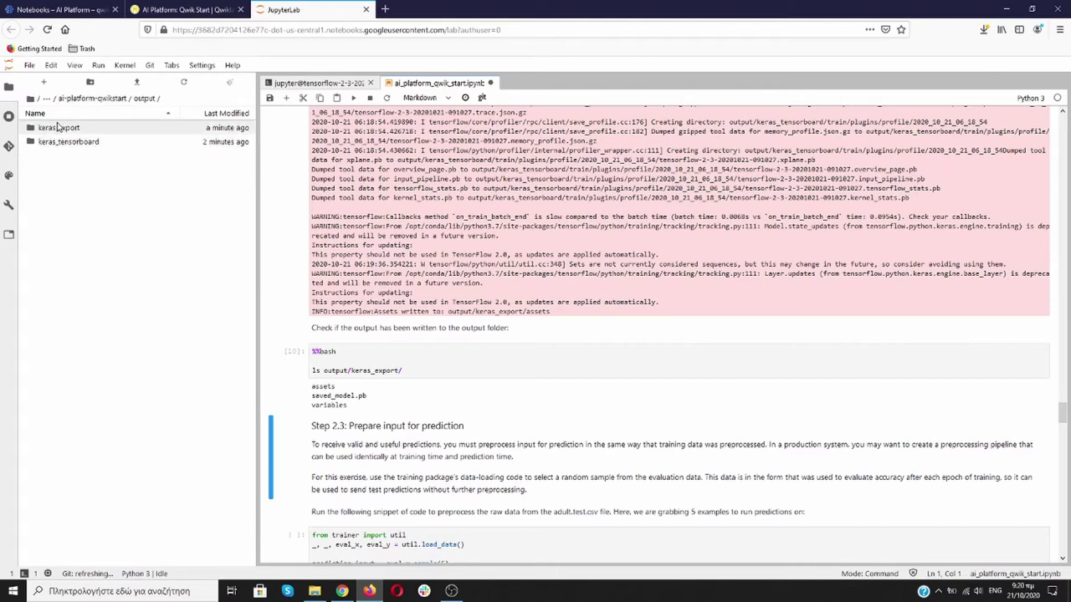
{"action": "double_click", "coordinate": [59, 128]}
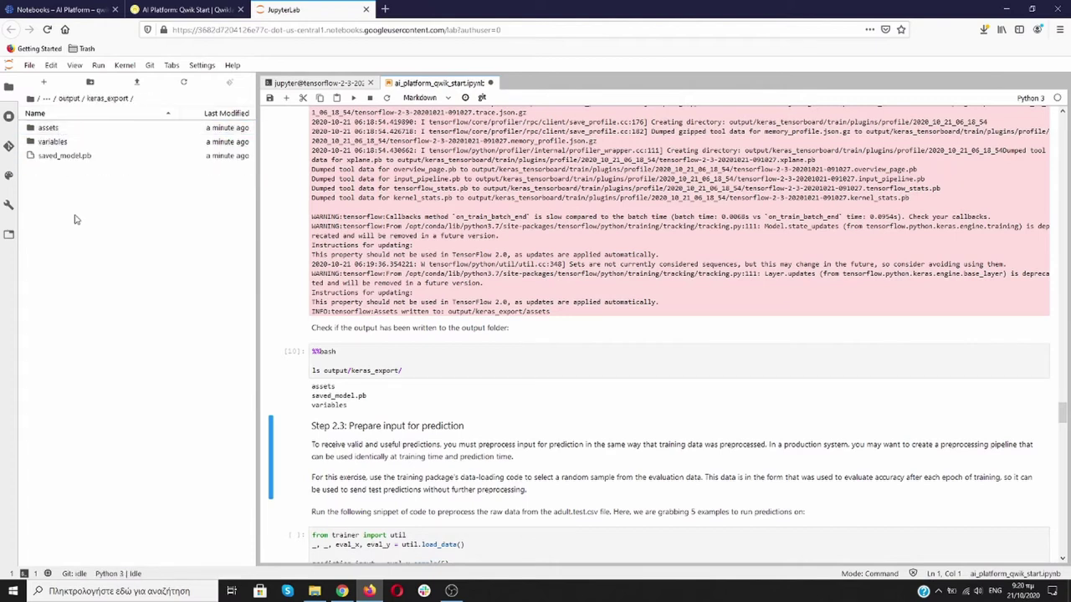
{"action": "left_click", "coordinate": [69, 98]}
{"action": "left_click", "coordinate": [75, 98]}
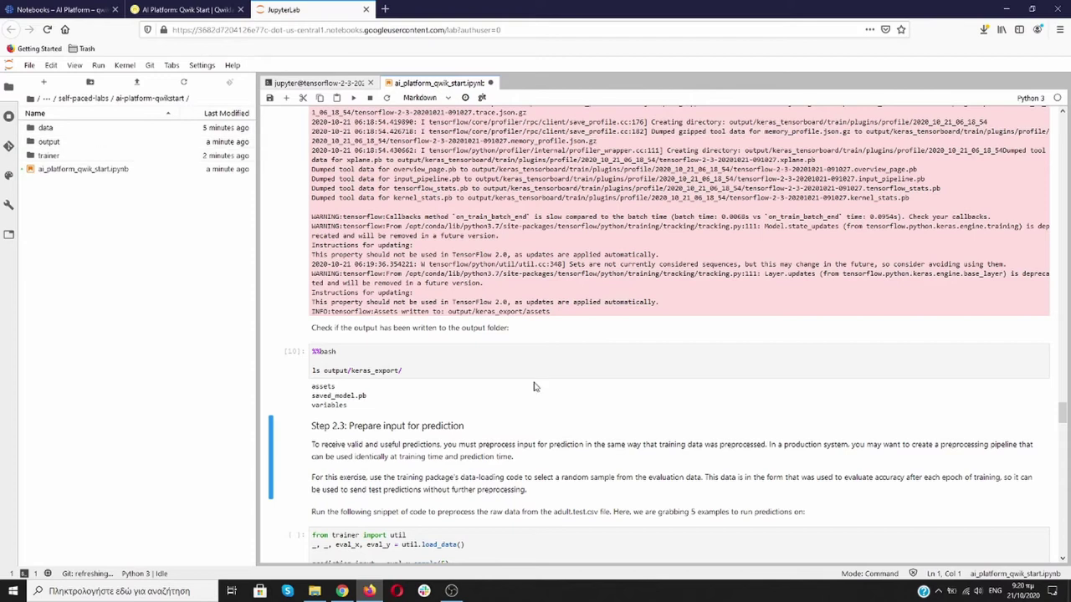
Run the Step 2.3 cells that sample 5 preprocessed evaluation examples and print prediction_input.
{"action": "scroll", "coordinate": [535, 385], "scroll_direction": "down", "scroll_amount": 4}
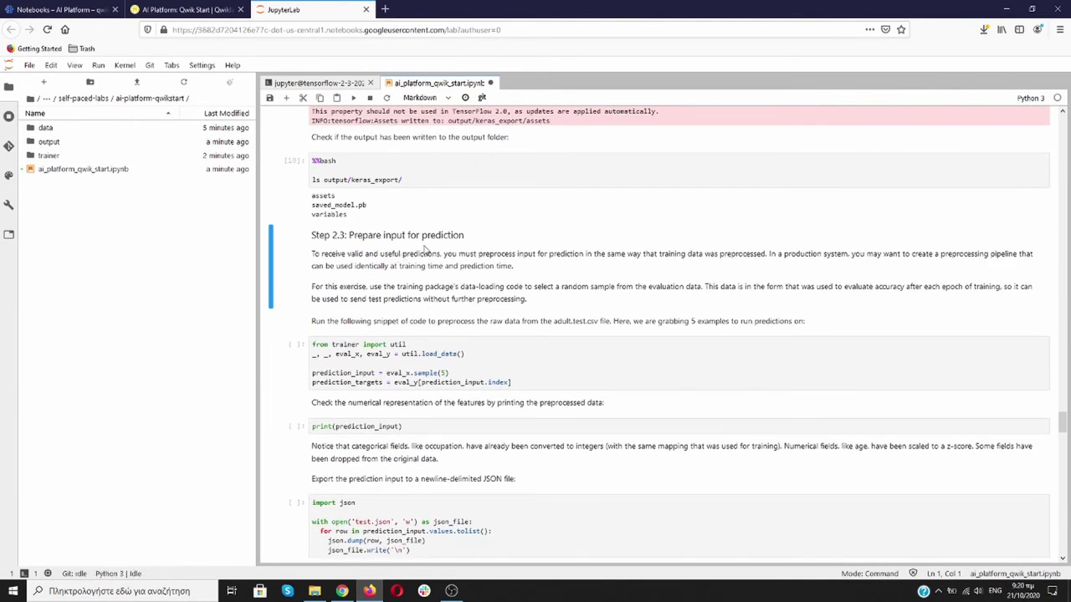
{"action": "left_click", "coordinate": [575, 366]}
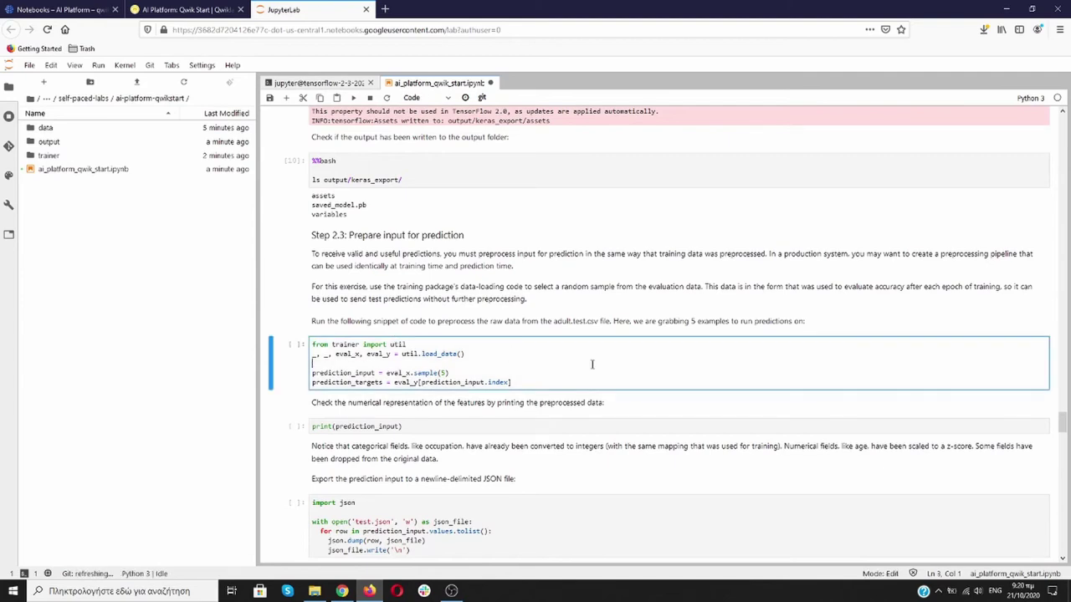
{"action": "key", "text": "shift+Return"}
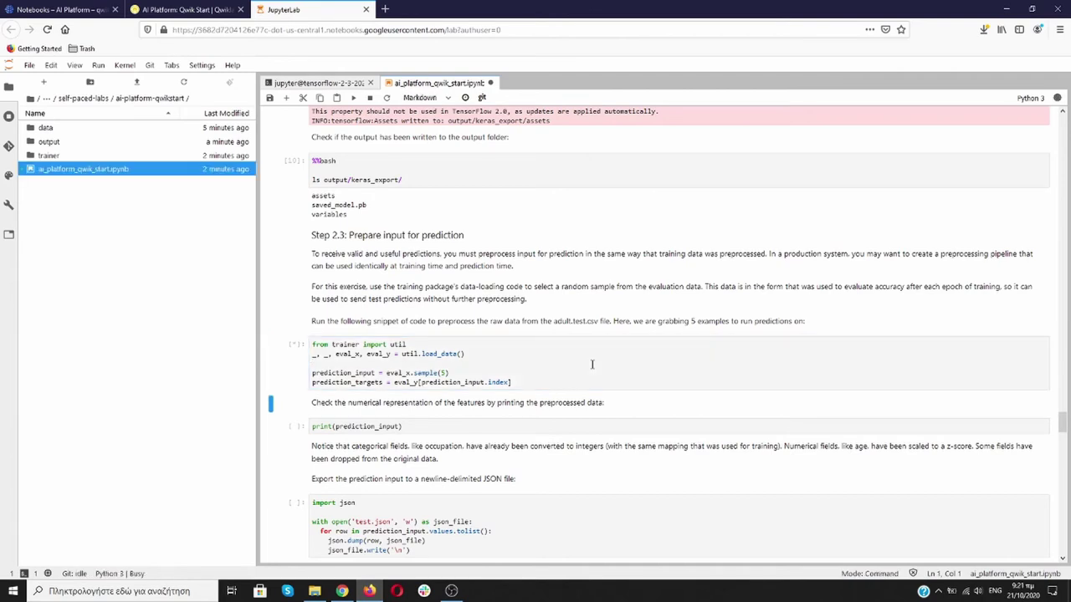
{"action": "scroll", "coordinate": [592, 365], "scroll_direction": "down", "scroll_amount": 1}
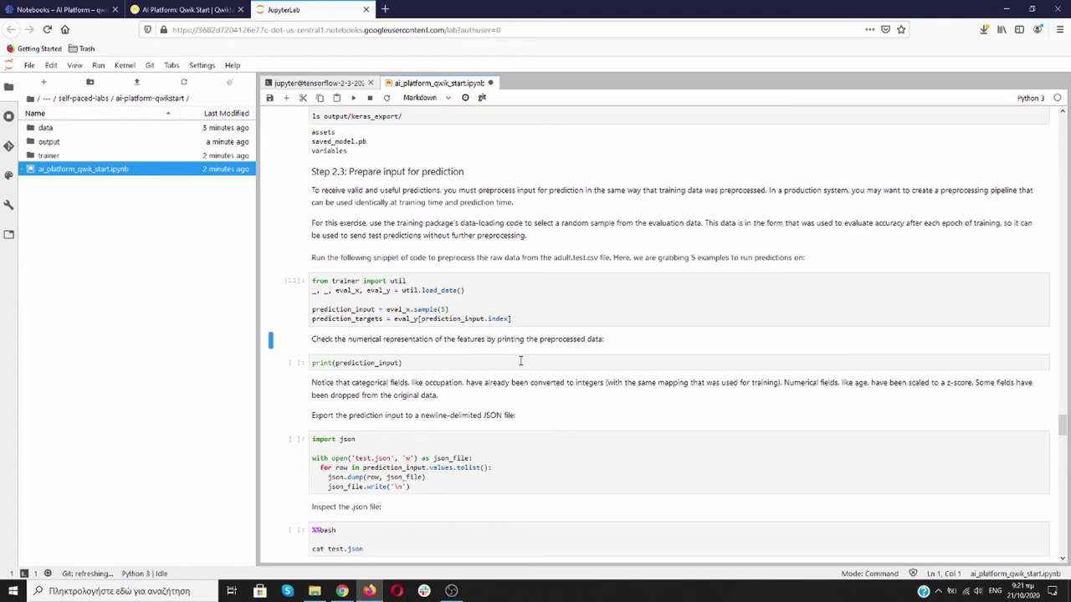
{"action": "key", "text": "shift+Return"}
{"action": "key", "text": "shift+Return"}
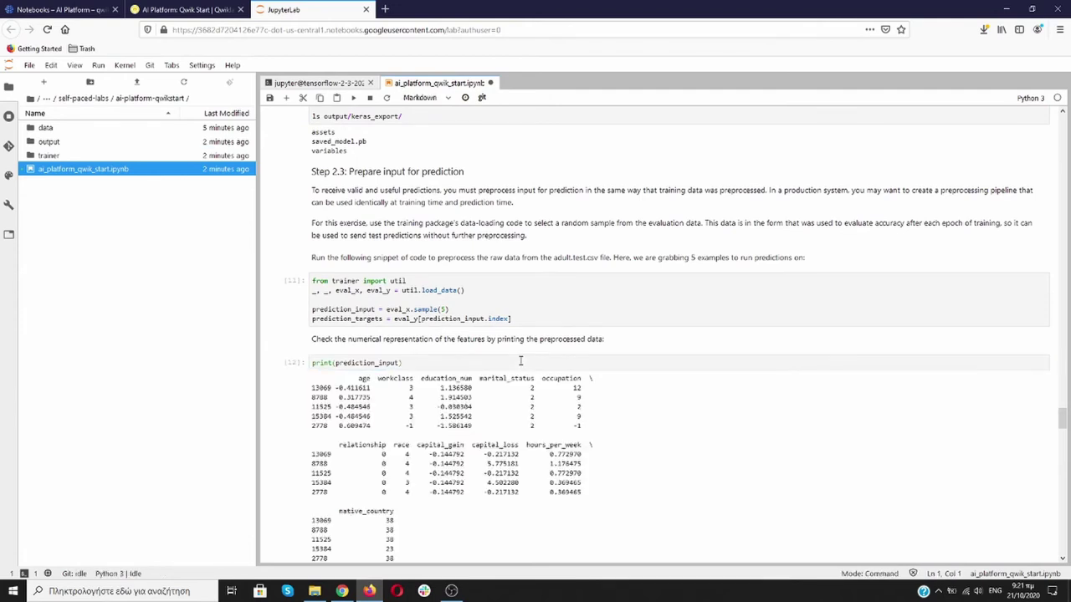
{"action": "scroll", "coordinate": [469, 326], "scroll_direction": "down", "scroll_amount": 2}
{"action": "scroll", "coordinate": [424, 287], "scroll_direction": "down", "scroll_amount": 1}
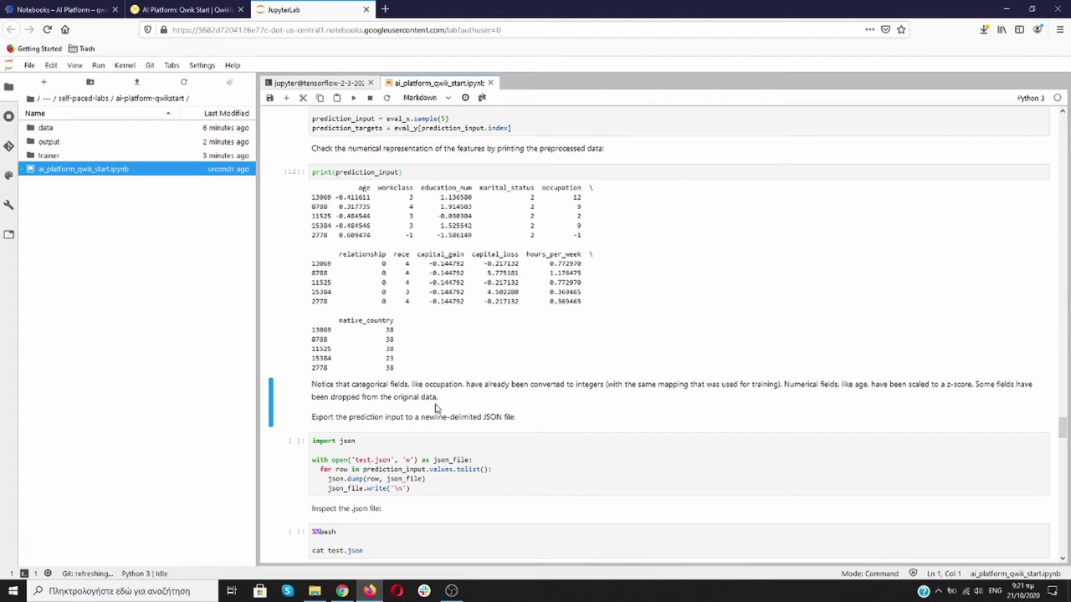
Run the cells that export the prediction input to test.json and print that file, and compare it with the prediction_input table.
{"action": "scroll", "coordinate": [481, 293], "scroll_direction": "down", "scroll_amount": 2}
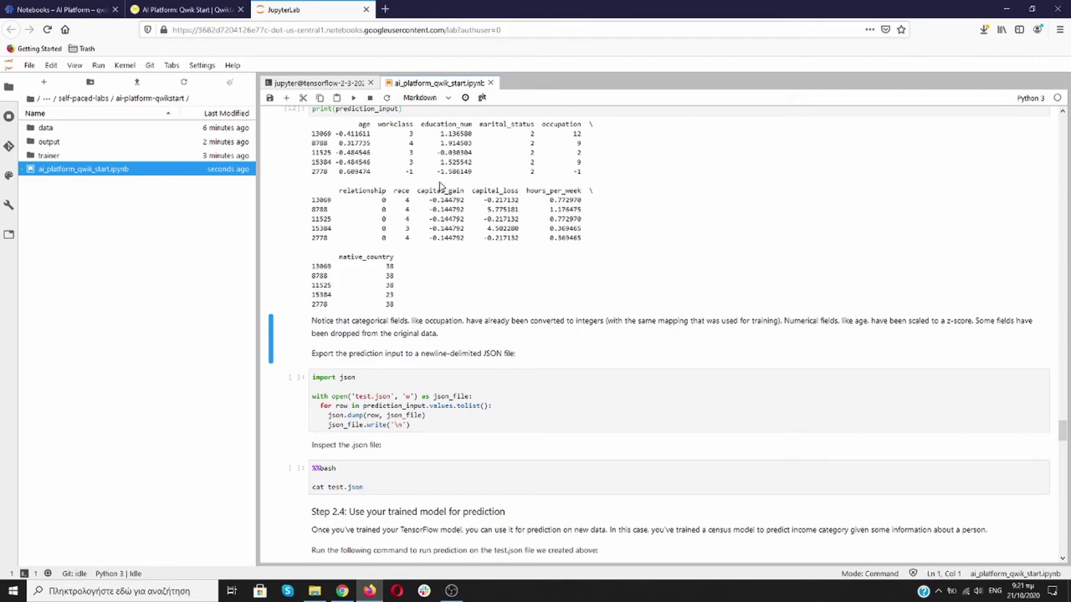
{"action": "left_click", "coordinate": [544, 405]}
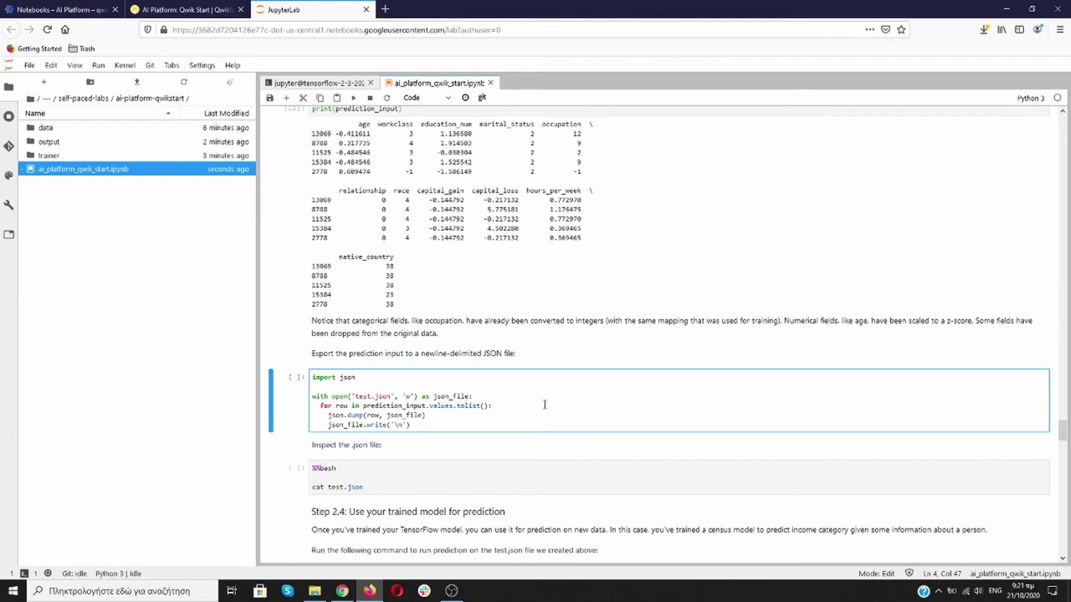
{"action": "key", "text": "shift+Return"}
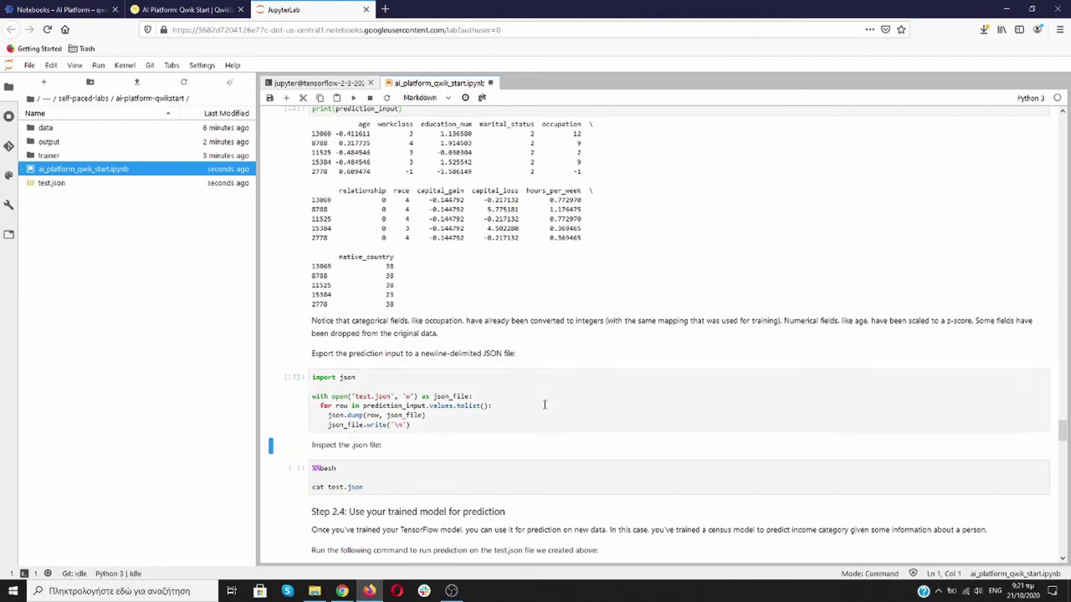
{"action": "scroll", "coordinate": [545, 405], "scroll_direction": "down", "scroll_amount": 1}
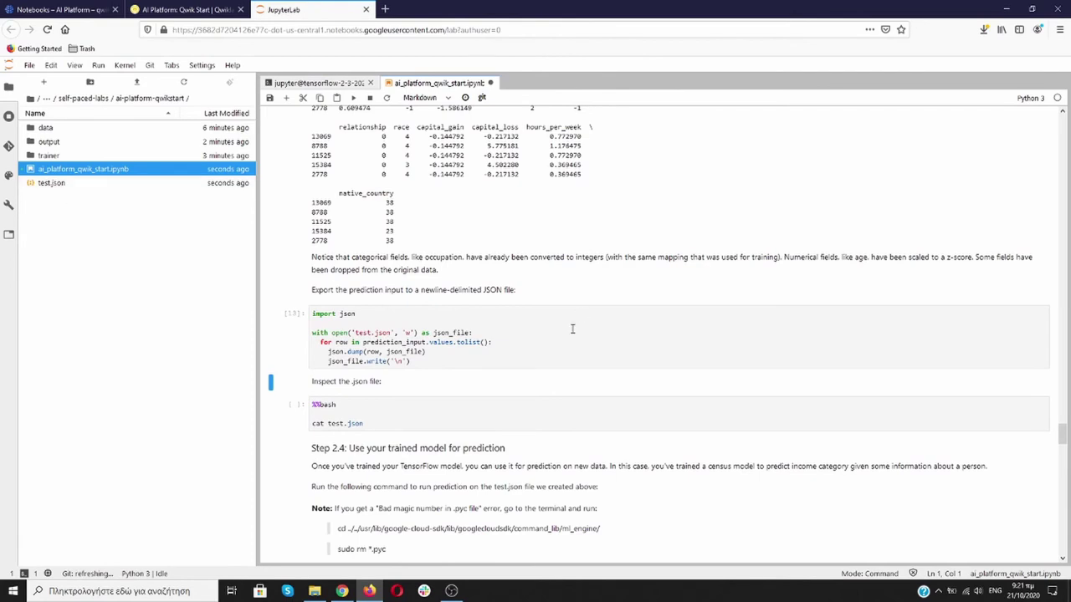
{"action": "scroll", "coordinate": [565, 344], "scroll_direction": "down", "scroll_amount": 1}
{"action": "left_click", "coordinate": [564, 357]}
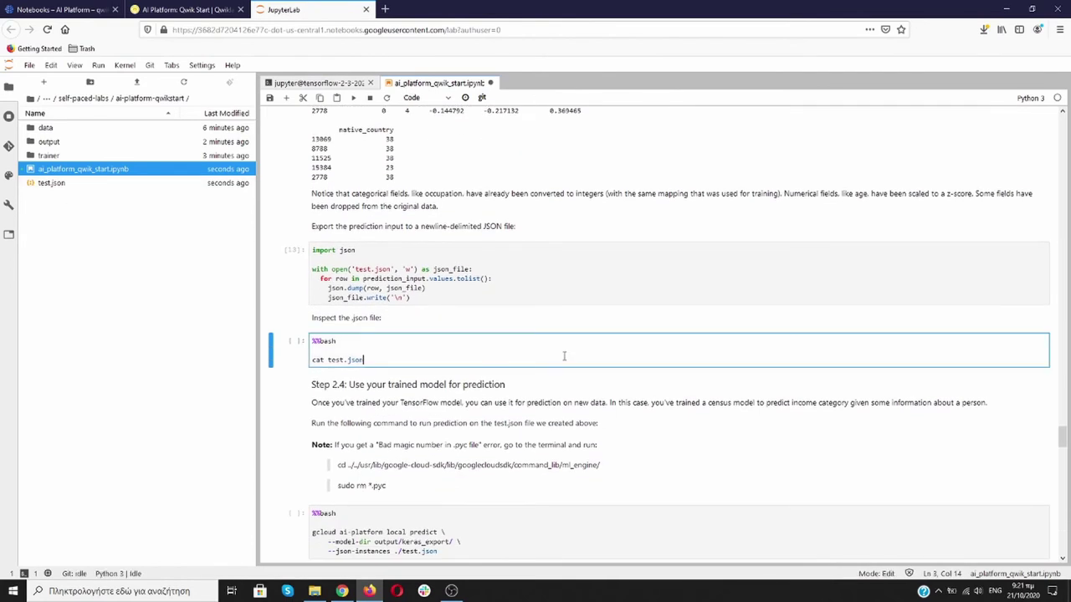
{"action": "key", "text": "shift+Return"}
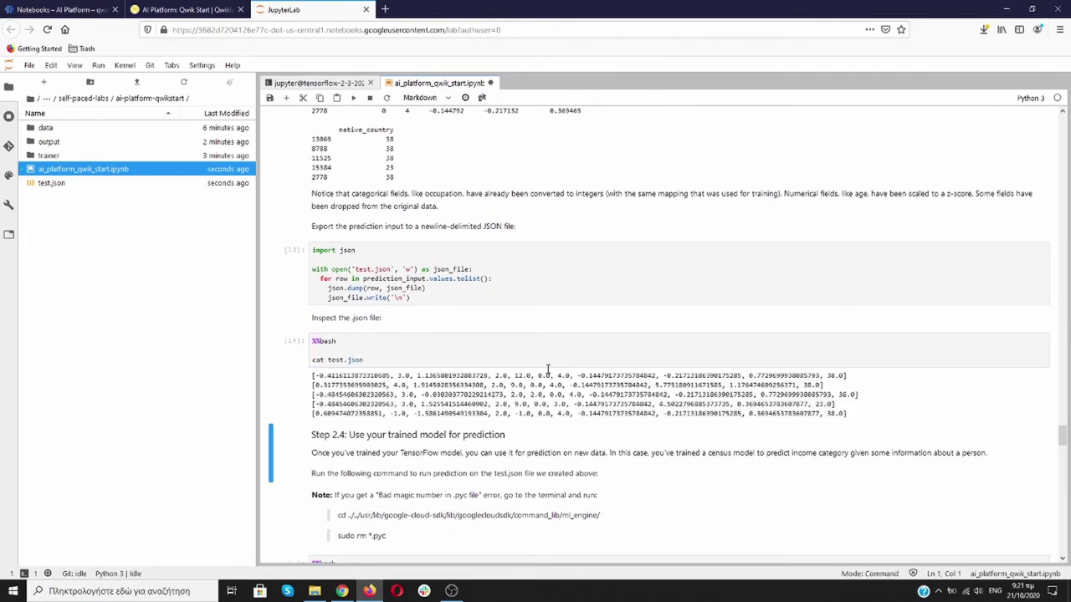
{"action": "scroll", "coordinate": [452, 389], "scroll_direction": "up", "scroll_amount": 3}
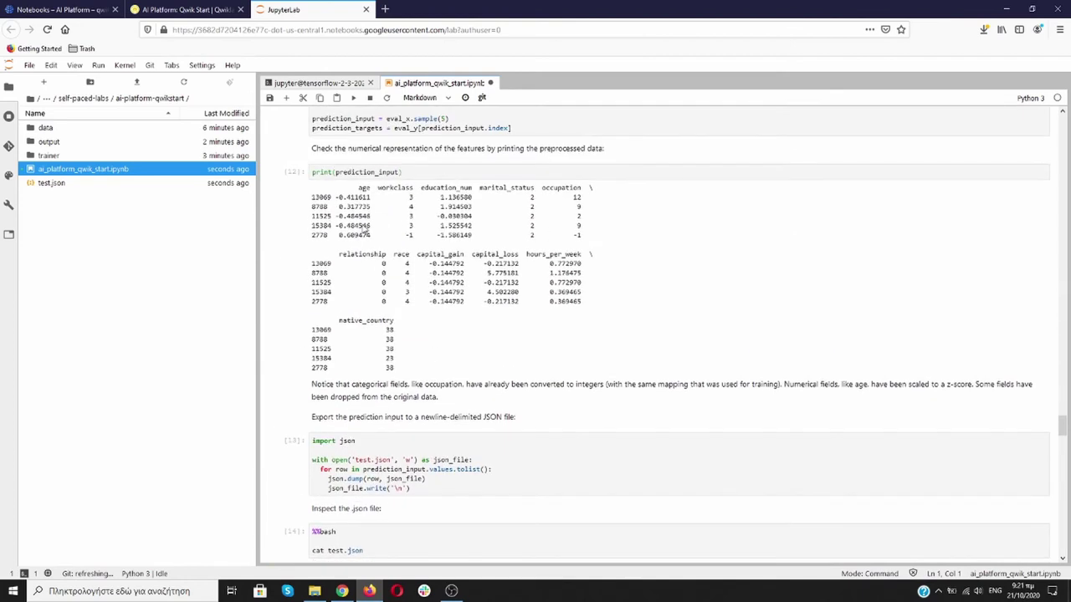
Run the Step 2.4 gcloud ai-platform local predict cell on ./test.json with the output/keras_export/ model, and review its output.
{"action": "scroll", "coordinate": [502, 393], "scroll_direction": "down", "scroll_amount": 4}
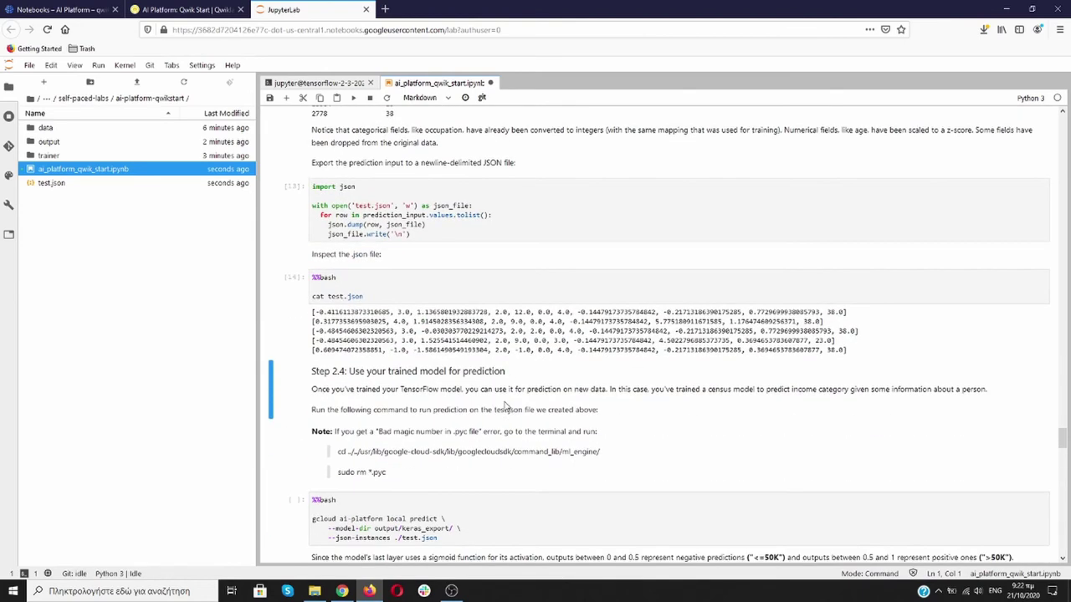
{"action": "scroll", "coordinate": [449, 339], "scroll_direction": "down", "scroll_amount": 2}
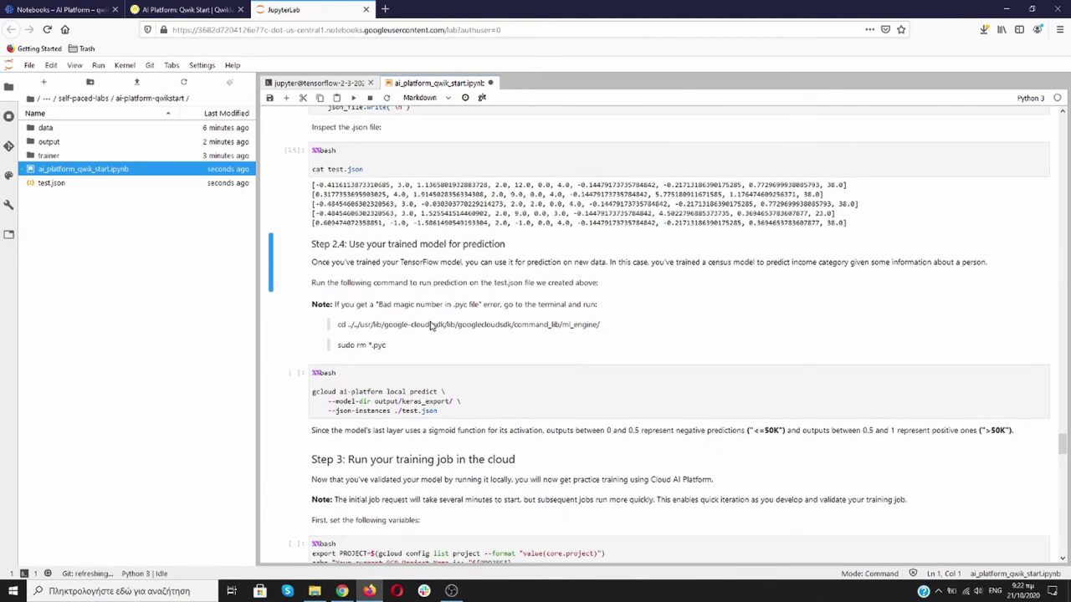
{"action": "scroll", "coordinate": [432, 327], "scroll_direction": "down", "scroll_amount": 1}
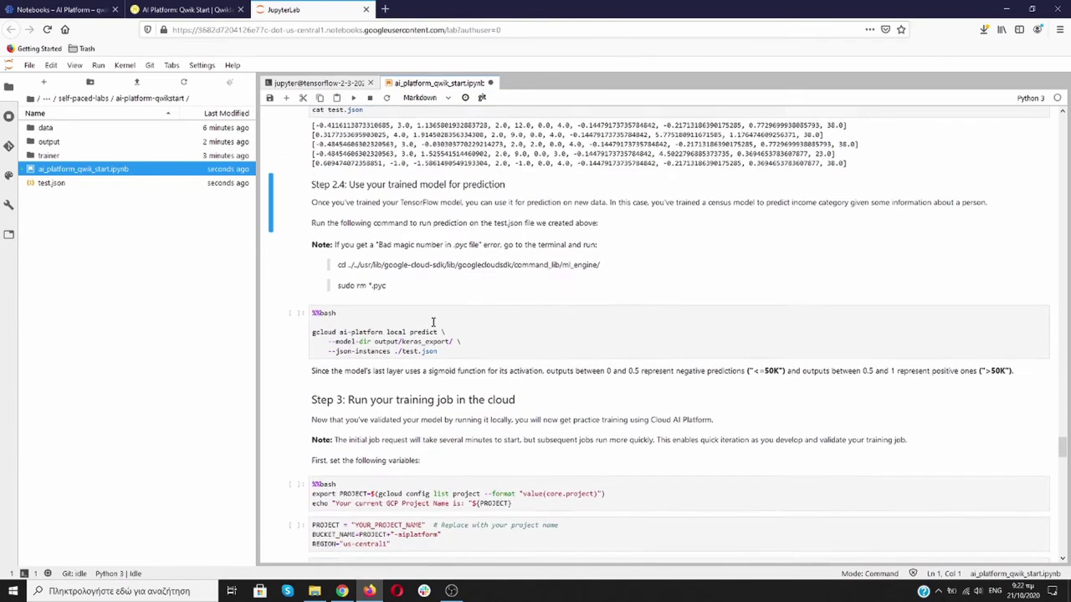
{"action": "left_click", "coordinate": [545, 327]}
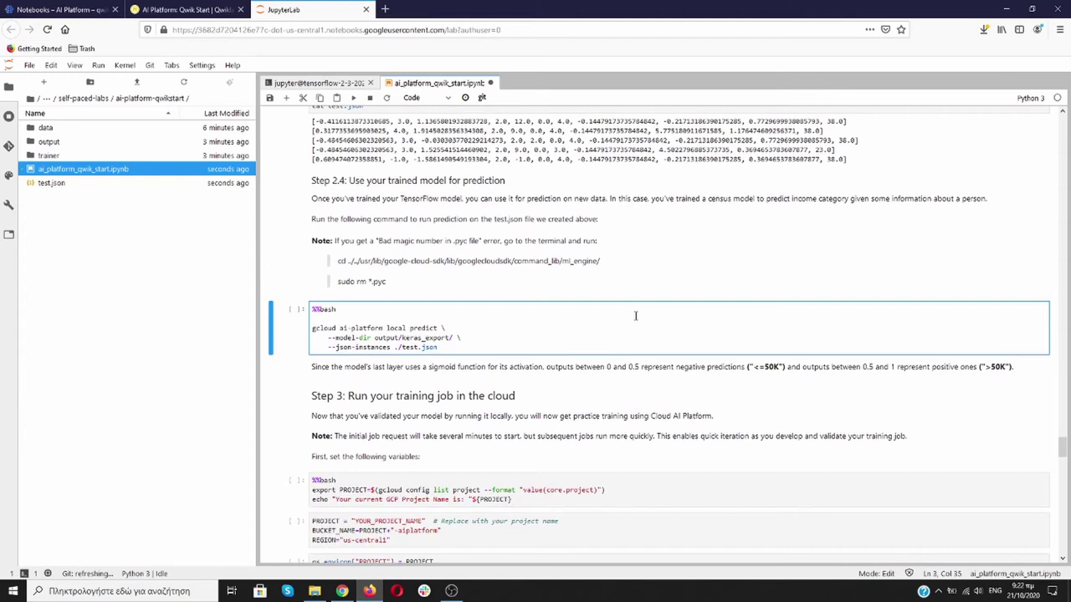
{"action": "key", "text": "shift+Return"}
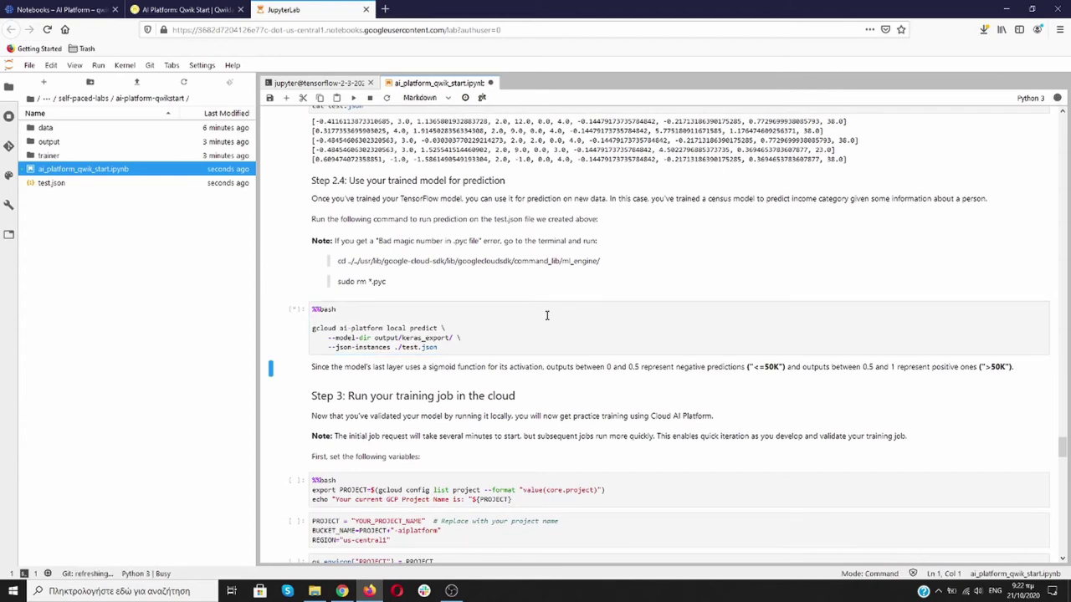
{"action": "scroll", "coordinate": [547, 316], "scroll_direction": "down", "scroll_amount": 3}
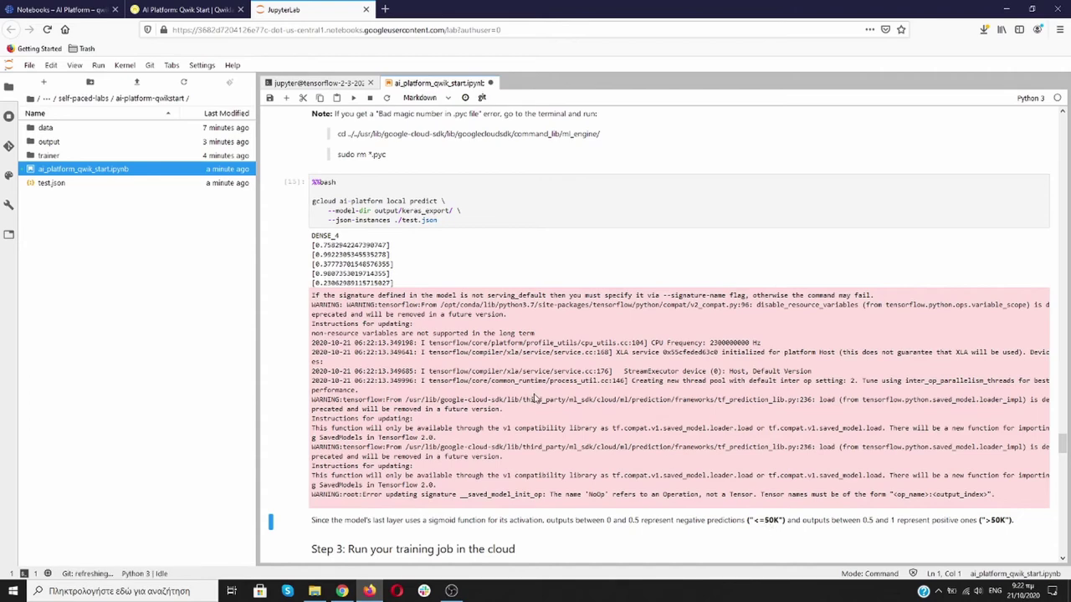
{"action": "scroll", "coordinate": [535, 399], "scroll_direction": "down", "scroll_amount": 4}
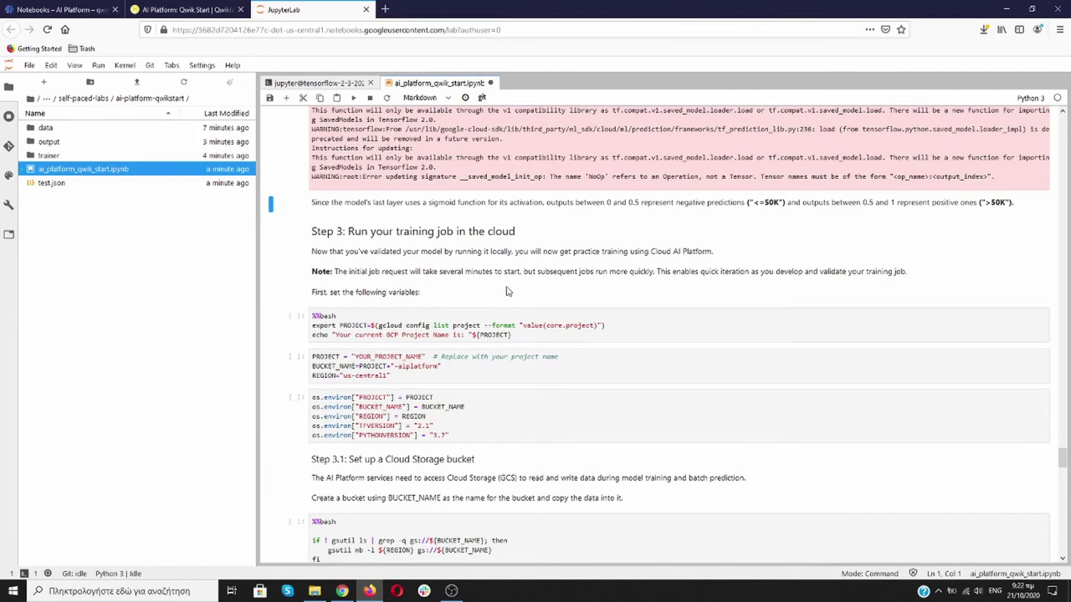
{"action": "scroll", "coordinate": [507, 289], "scroll_direction": "up", "scroll_amount": 2}
{"action": "scroll", "coordinate": [506, 292], "scroll_direction": "up", "scroll_amount": 1}
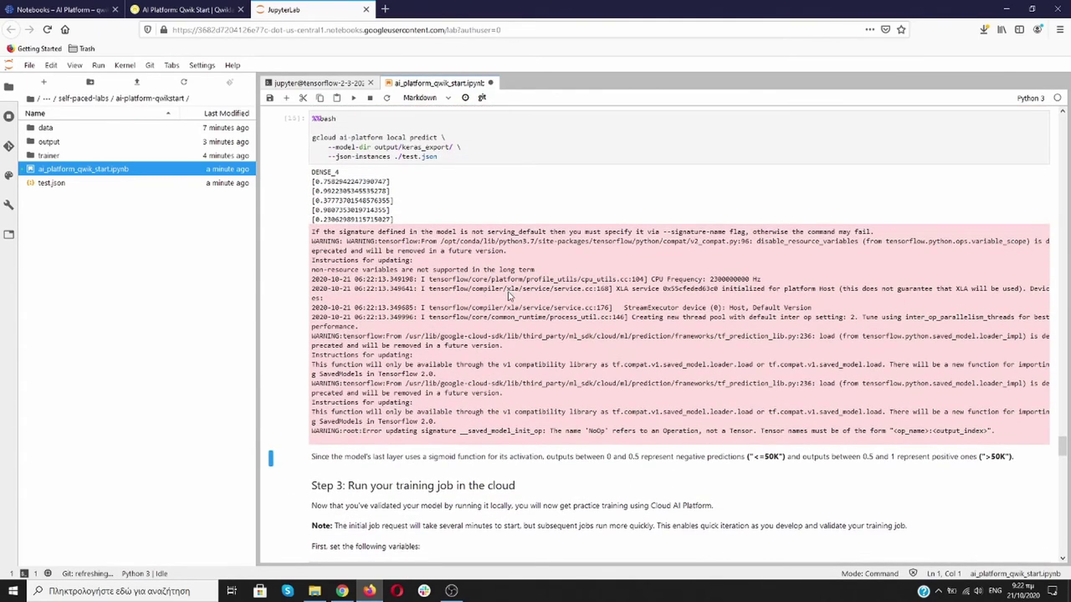
Run the first Step 3 cell that prints the current GCP project name, and compare it with the project ID in the console and lab page.
{"action": "scroll", "coordinate": [509, 295], "scroll_direction": "down", "scroll_amount": 4}
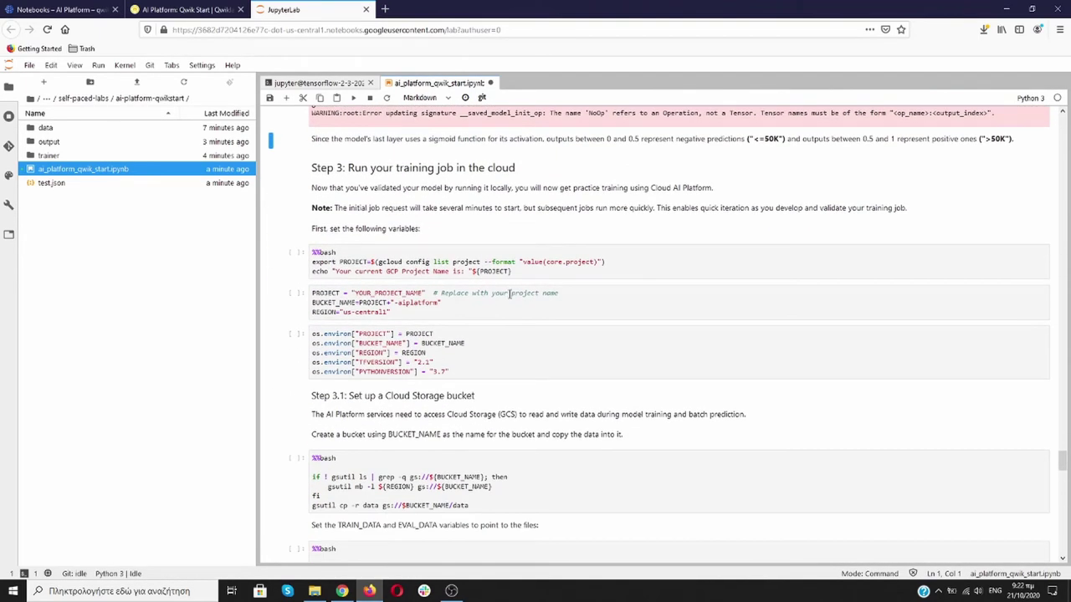
{"action": "left_click", "coordinate": [649, 267]}
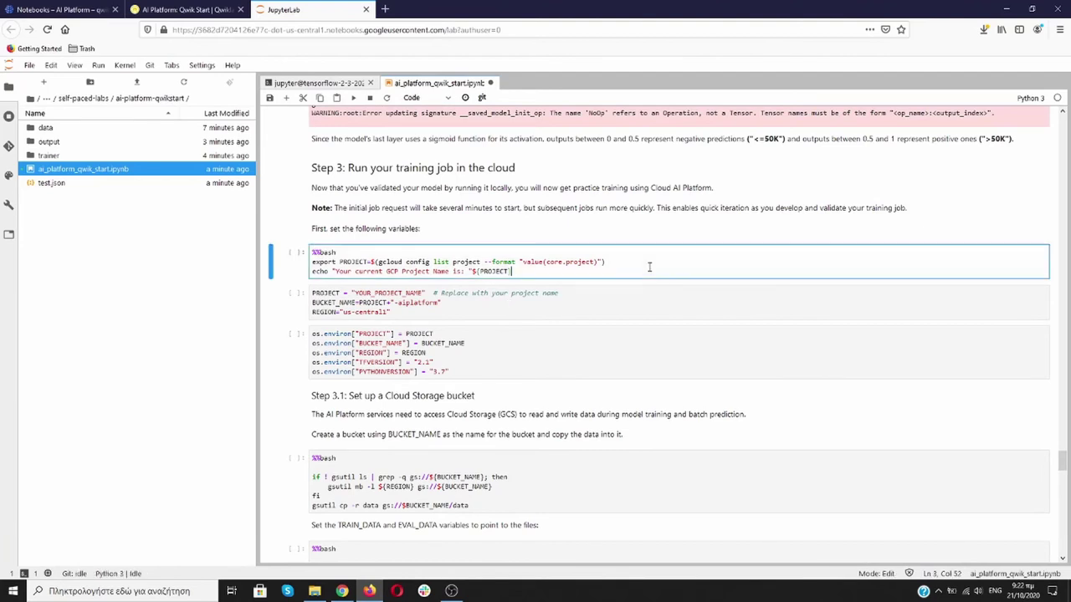
{"action": "key", "text": "shift+Return"}
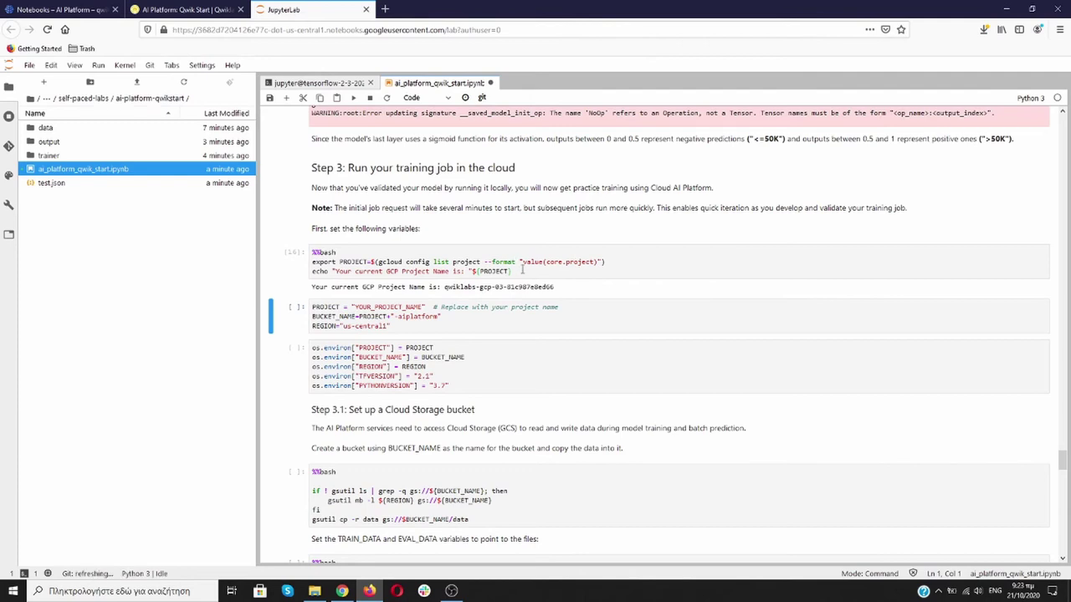
{"action": "left_click", "coordinate": [79, 10]}
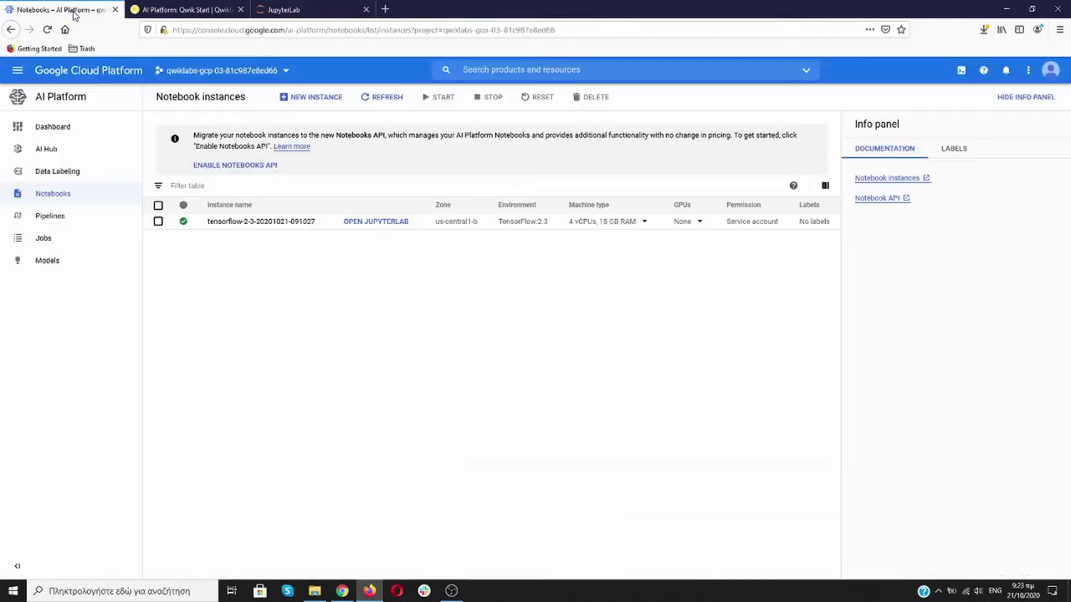
{"action": "left_click", "coordinate": [168, 9]}
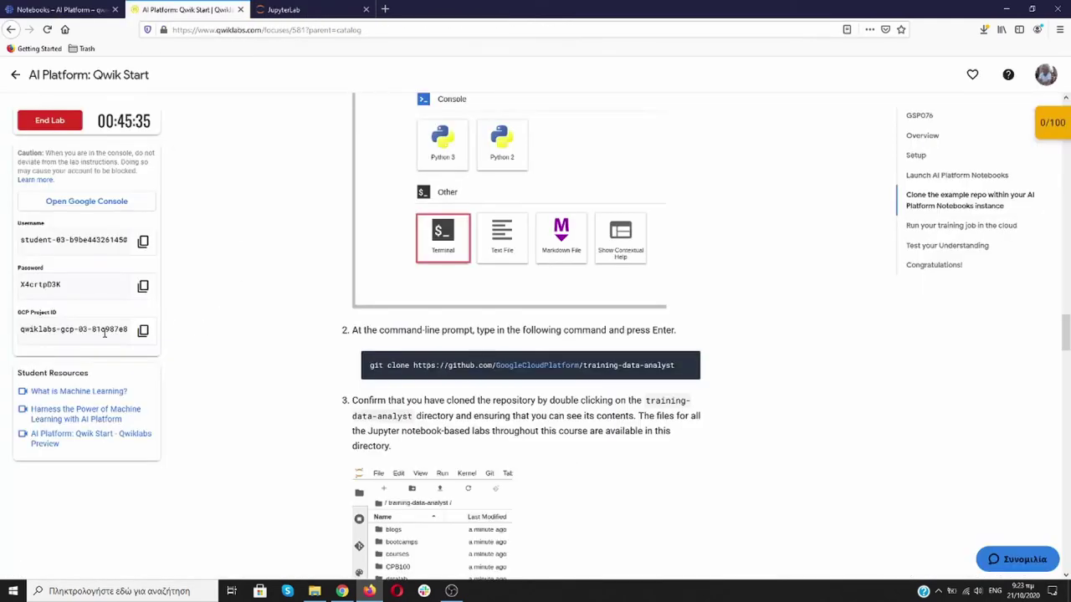
{"action": "left_click", "coordinate": [283, 11]}
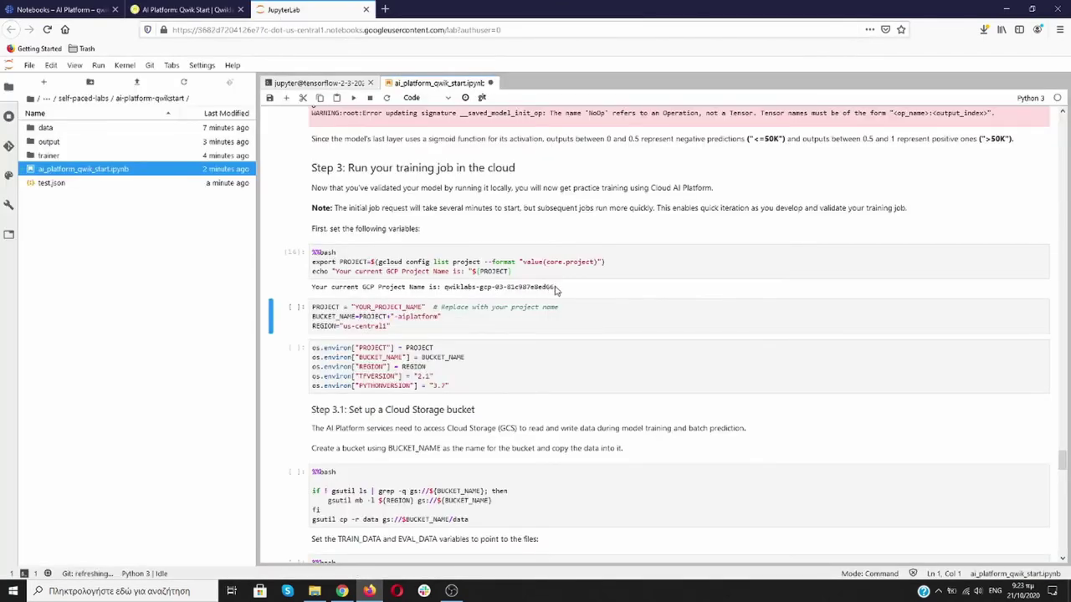
Replace YOUR_PROJECT_NAME with the printed project name qwiklabs-gcp-03-81c987e8ed66, save the notebook and run the cell defining PROJECT, BUCKET_NAME and REGION.
{"action": "left_click_drag", "start_coordinate": [554, 287], "coordinate": [444, 289]}
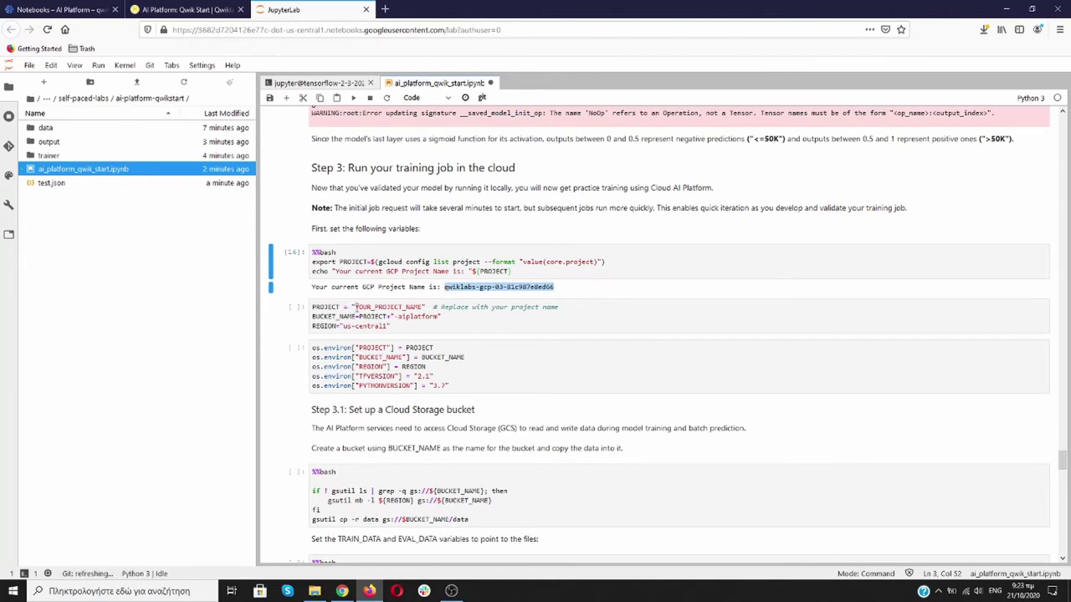
{"action": "left_click_drag", "start_coordinate": [355, 306], "coordinate": [421, 307]}
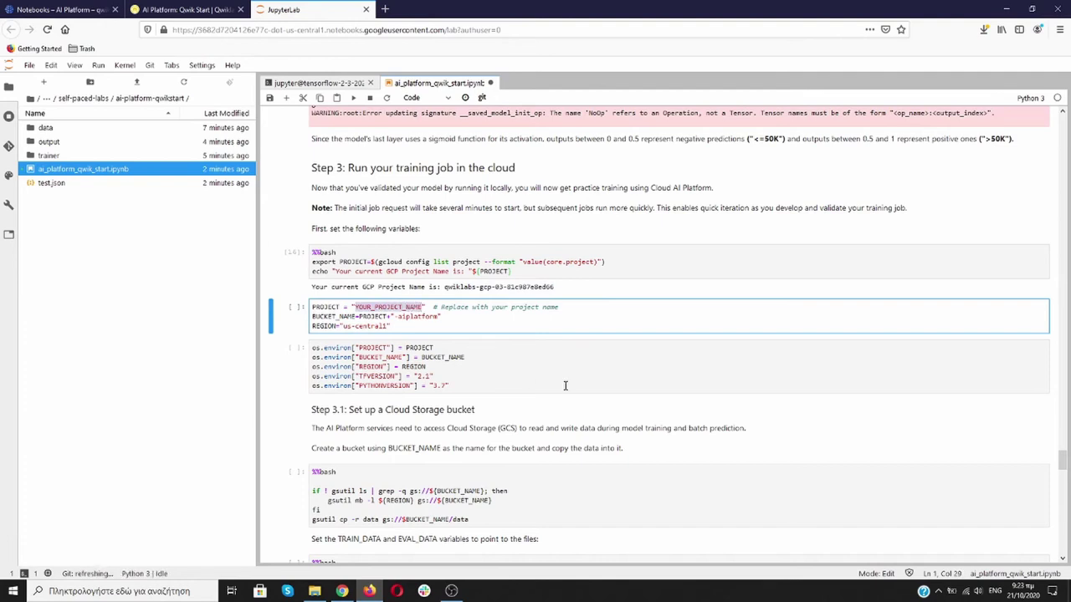
{"action": "key", "text": "BackSpace"}
{"action": "type", "text": "qwiklabs-gcp-03-81c987e8ed66"}
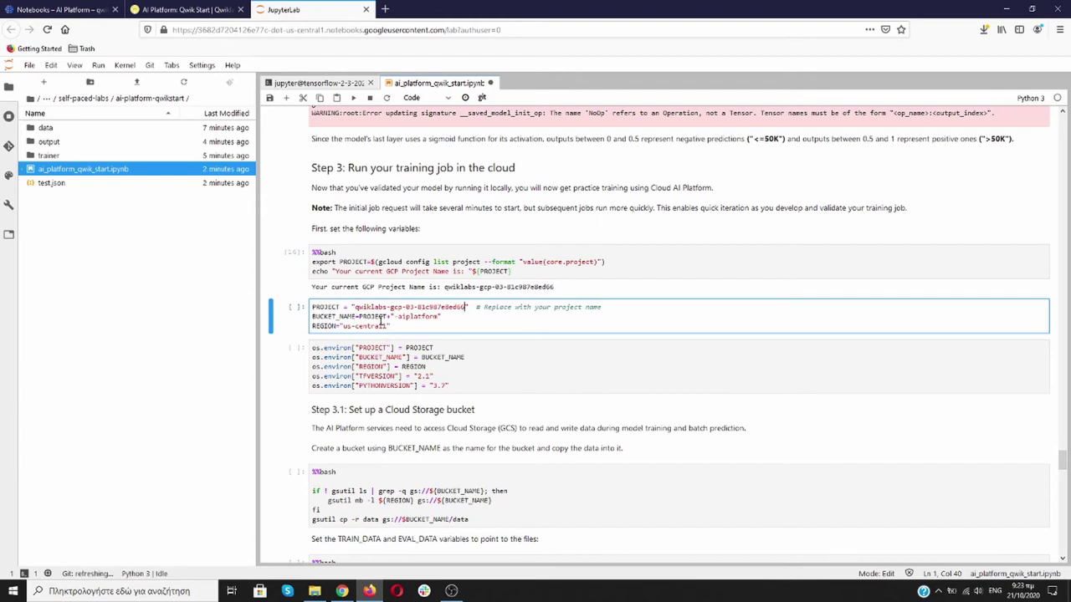
{"action": "key", "text": "ctrl+s"}
{"action": "key", "text": "shift+Return"}
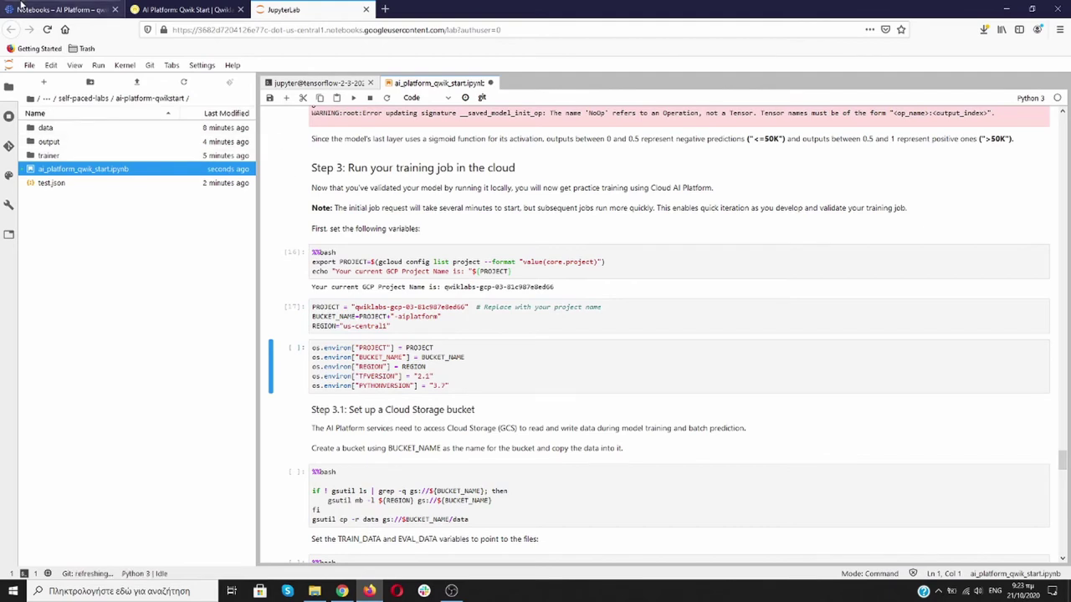
Open the Cloud Storage browser in the Google Cloud console and close the Learn pane.
{"action": "left_click", "coordinate": [57, 10]}
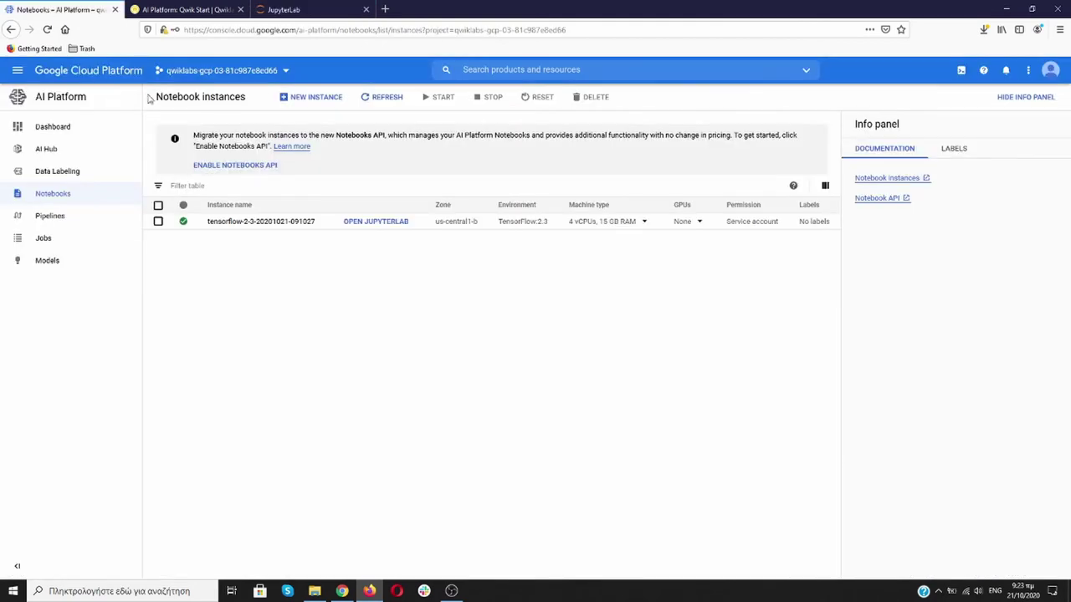
{"action": "left_click", "coordinate": [18, 70]}
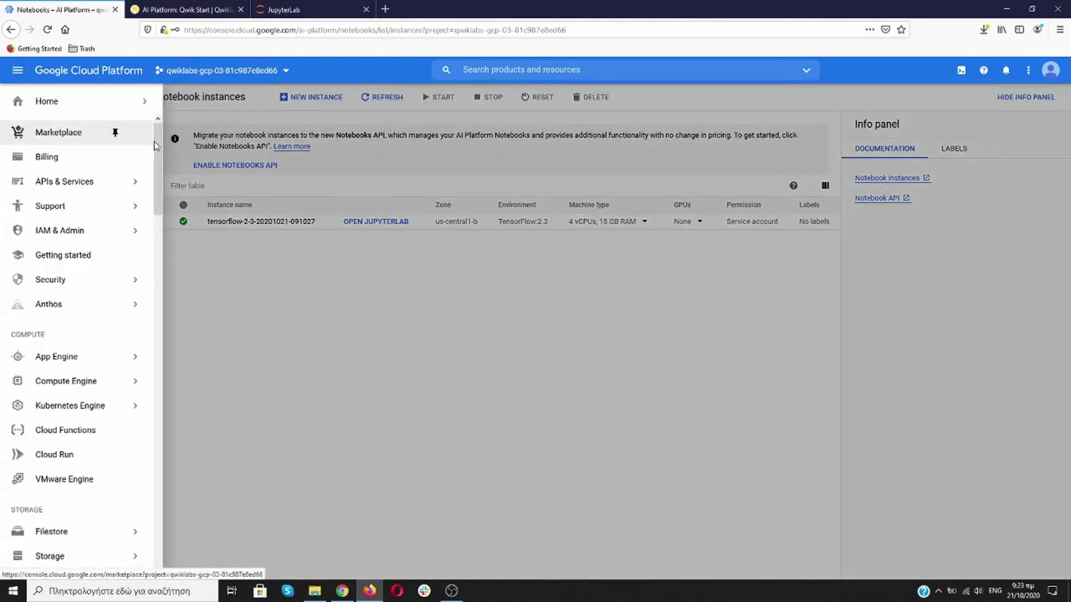
{"action": "left_click_drag", "start_coordinate": [159, 149], "coordinate": [155, 192]}
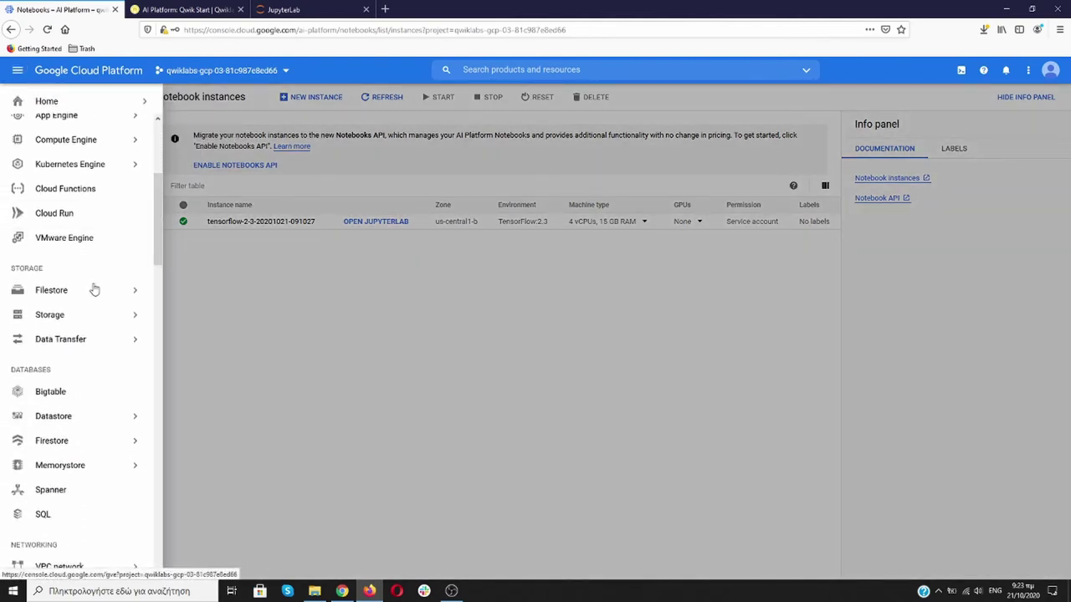
{"action": "left_click", "coordinate": [67, 320]}
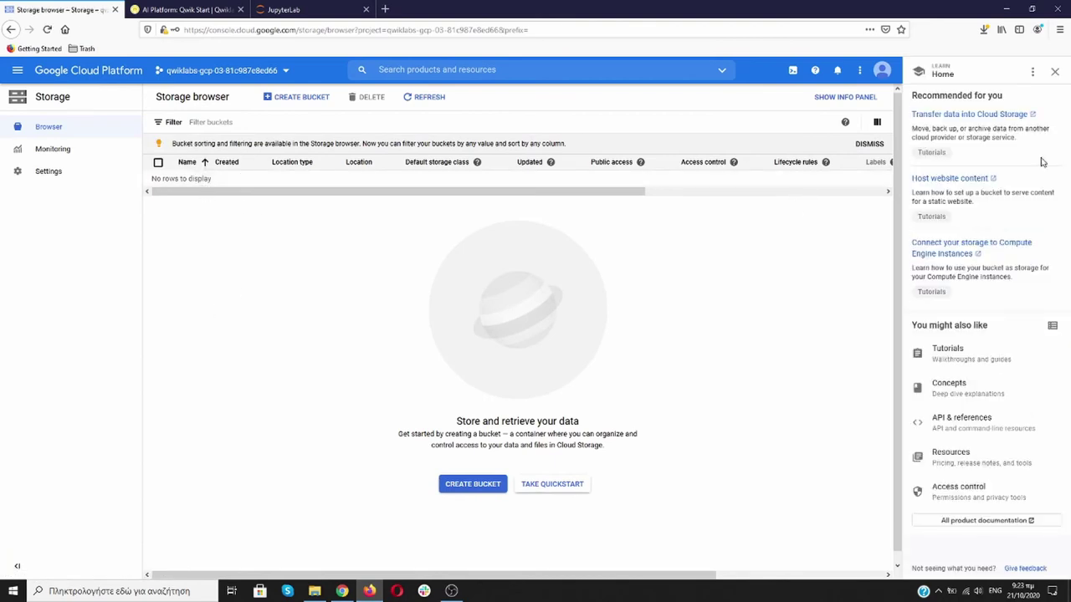
{"action": "left_click", "coordinate": [1055, 72]}
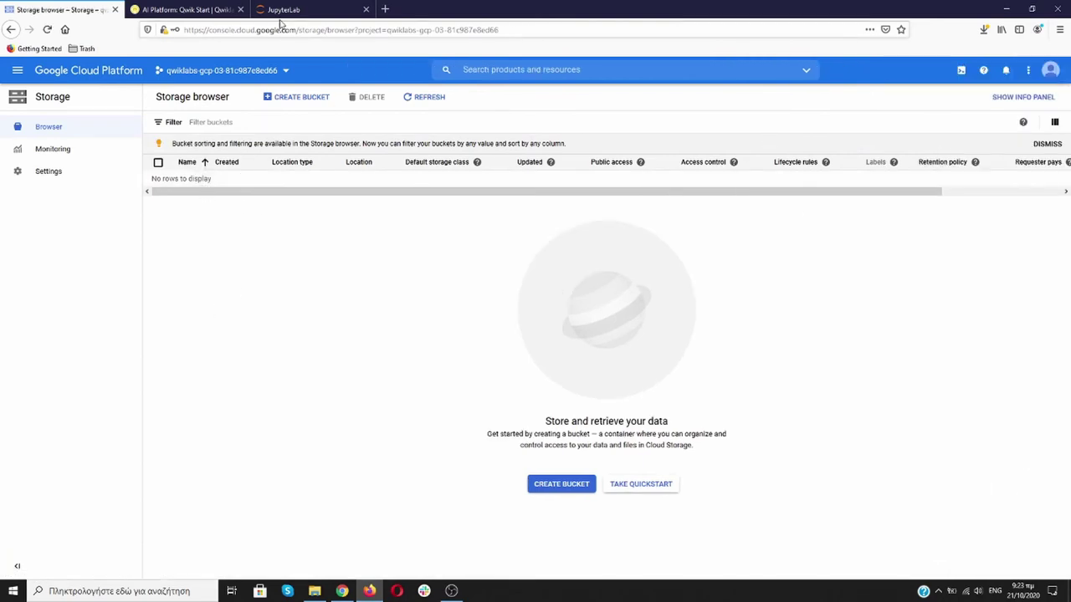
Return to JupyterLab and run the cell that sets the os.environ variables for project, bucket, region, TFVERSION and PYTHONVERSION.
{"action": "left_click", "coordinate": [188, 9]}
{"action": "left_click", "coordinate": [316, 10]}
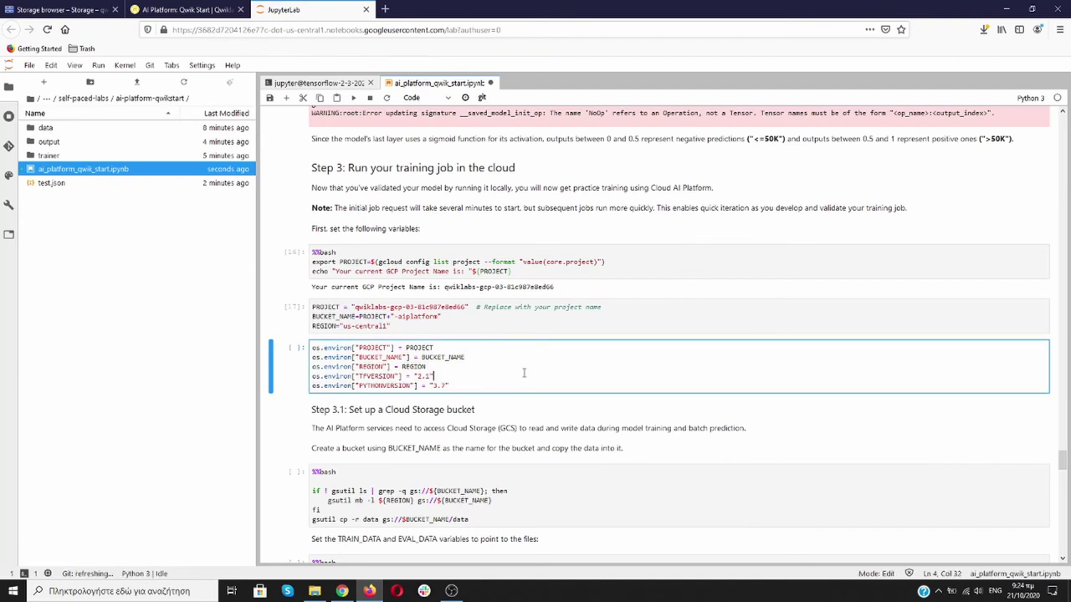
{"action": "key", "text": "shift+Return"}
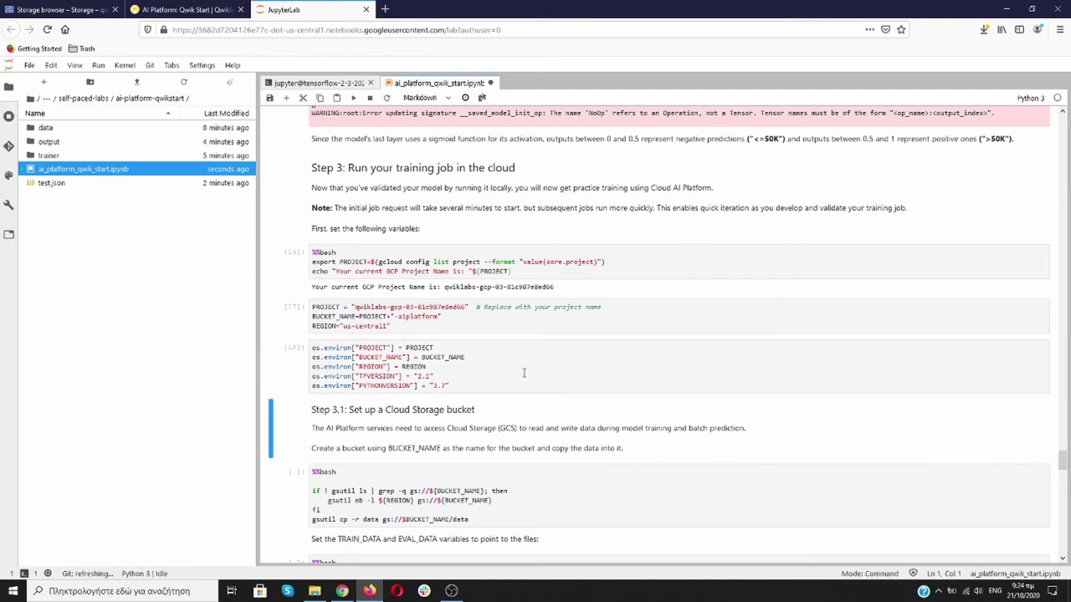
Refresh the bucket list in the console's Storage browser to check for existing buckets.
{"action": "left_click", "coordinate": [194, 10]}
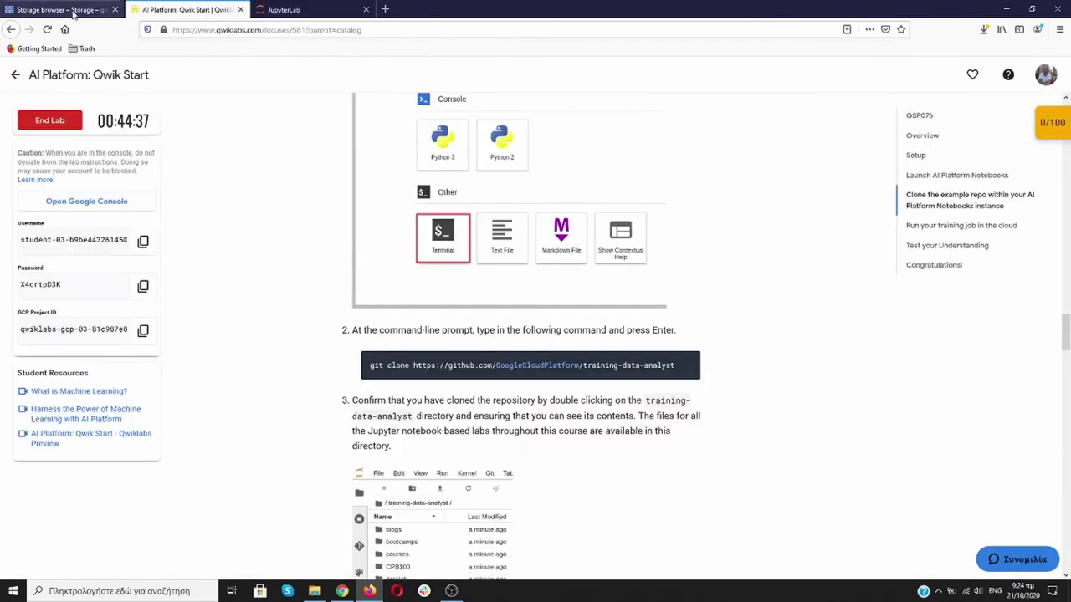
{"action": "left_click", "coordinate": [66, 10]}
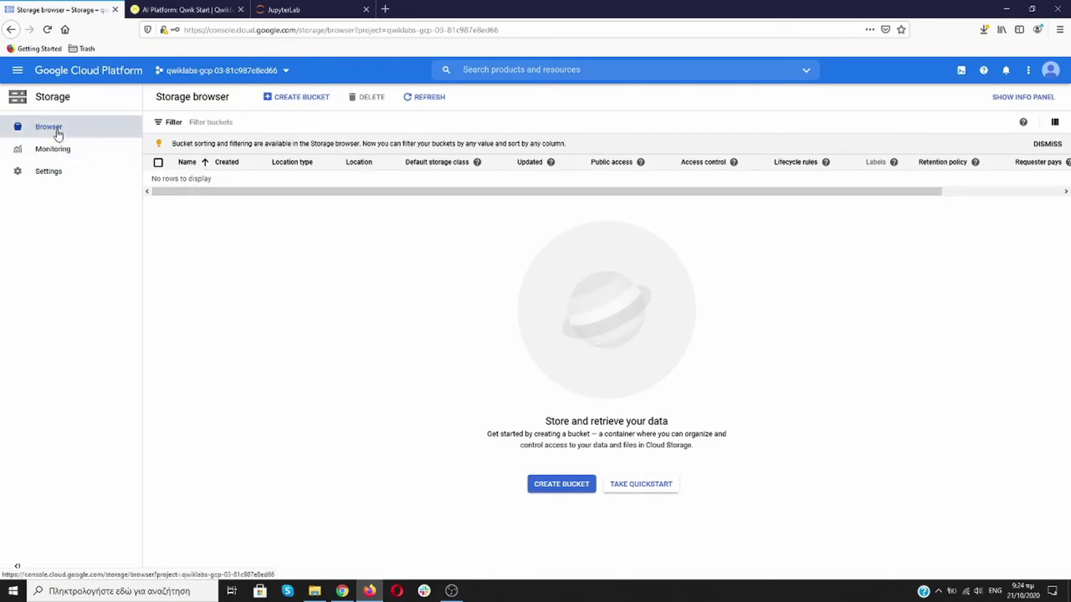
{"action": "left_click", "coordinate": [428, 100]}
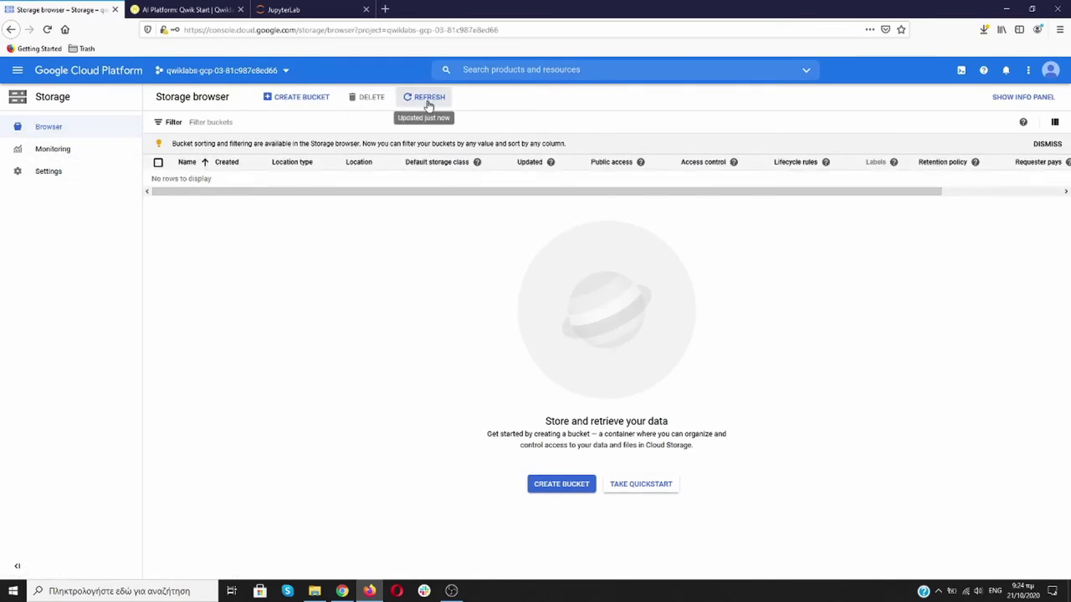
Back in JupyterLab, run the Step 3.1 cell that creates the BUCKET_NAME bucket and copies the data folder into it.
{"action": "left_click", "coordinate": [283, 10]}
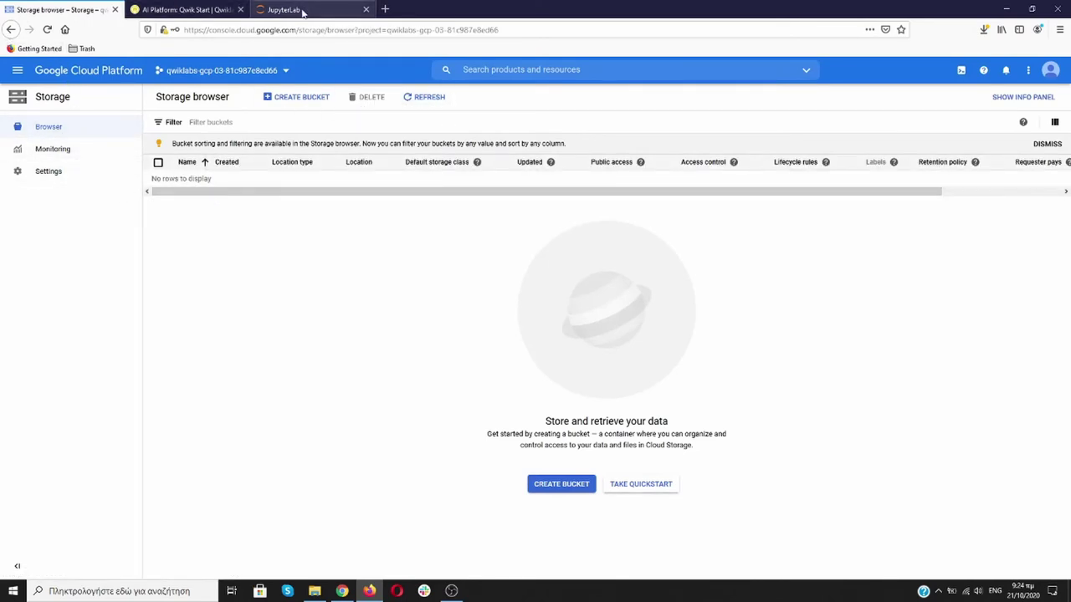
{"action": "left_click", "coordinate": [494, 368]}
{"action": "scroll", "coordinate": [493, 368], "scroll_direction": "down", "scroll_amount": 4}
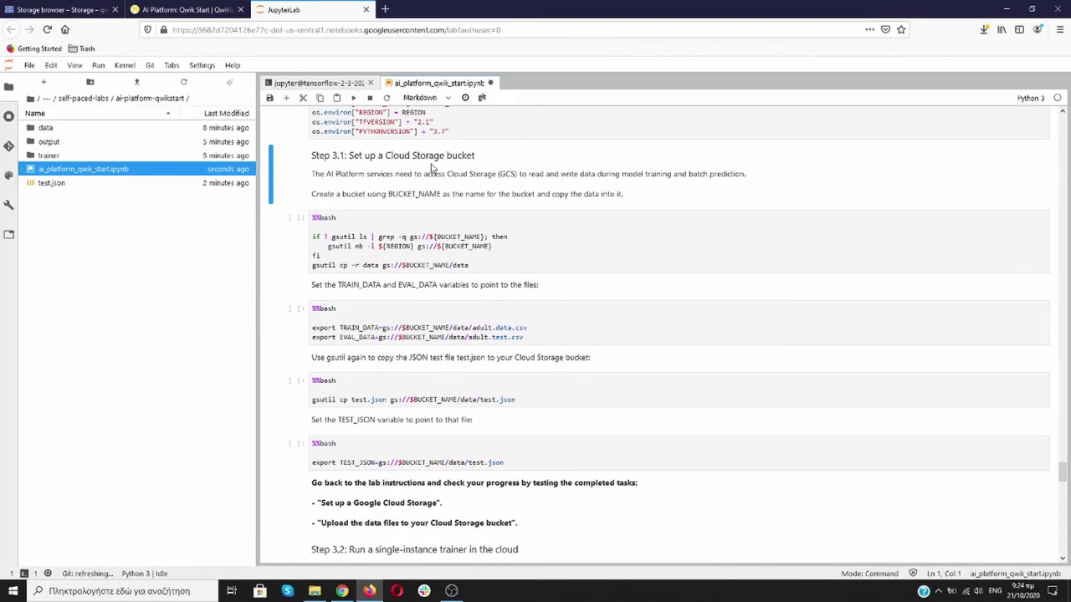
{"action": "left_click", "coordinate": [596, 240]}
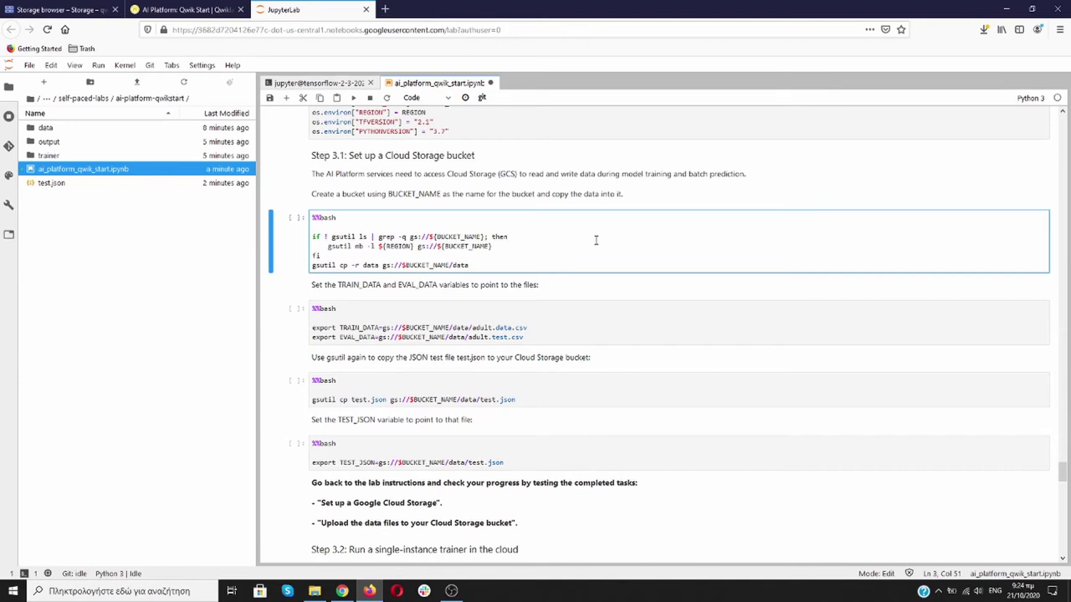
{"action": "key", "text": "shift+Return"}
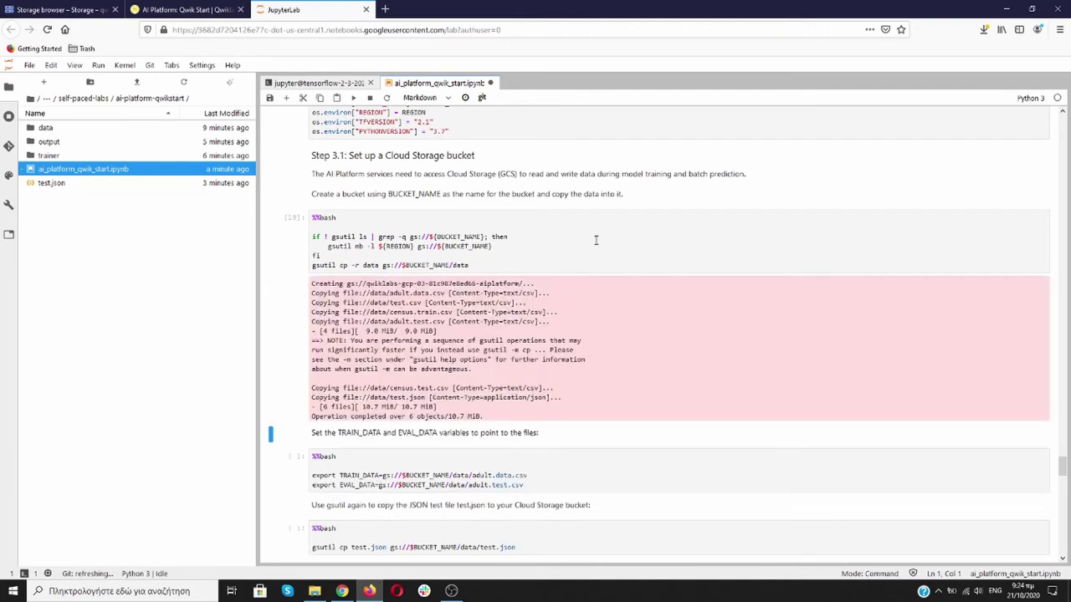
Run the cell that exports TRAIN_DATA and EVAL_DATA pointing to adult.data.csv and adult.test.csv in the bucket.
{"action": "scroll", "coordinate": [553, 307], "scroll_direction": "down", "scroll_amount": 3}
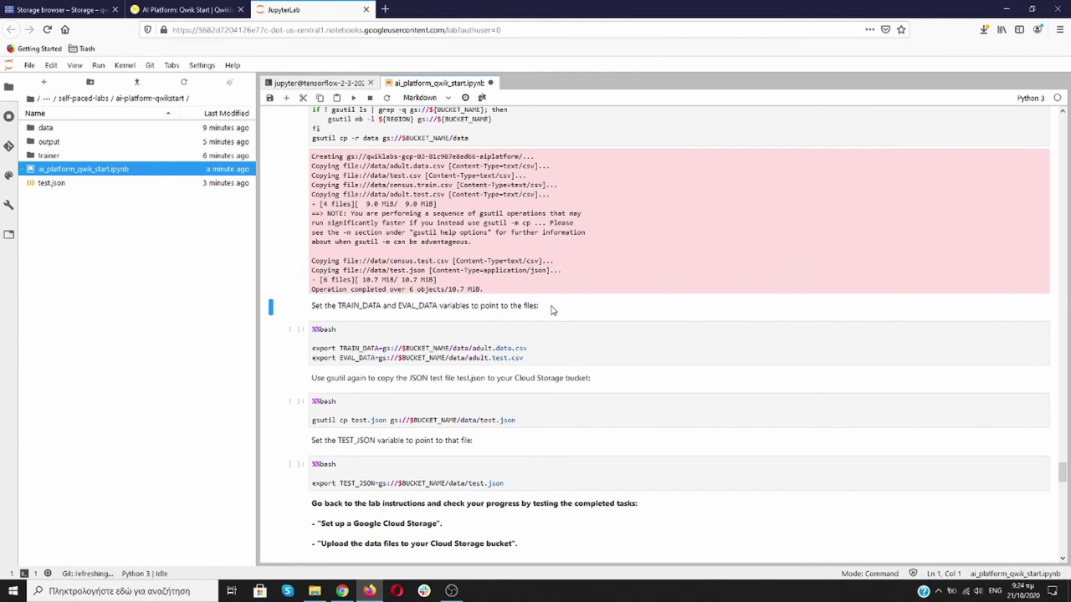
{"action": "left_click", "coordinate": [583, 346]}
{"action": "key", "text": "shift+Return"}
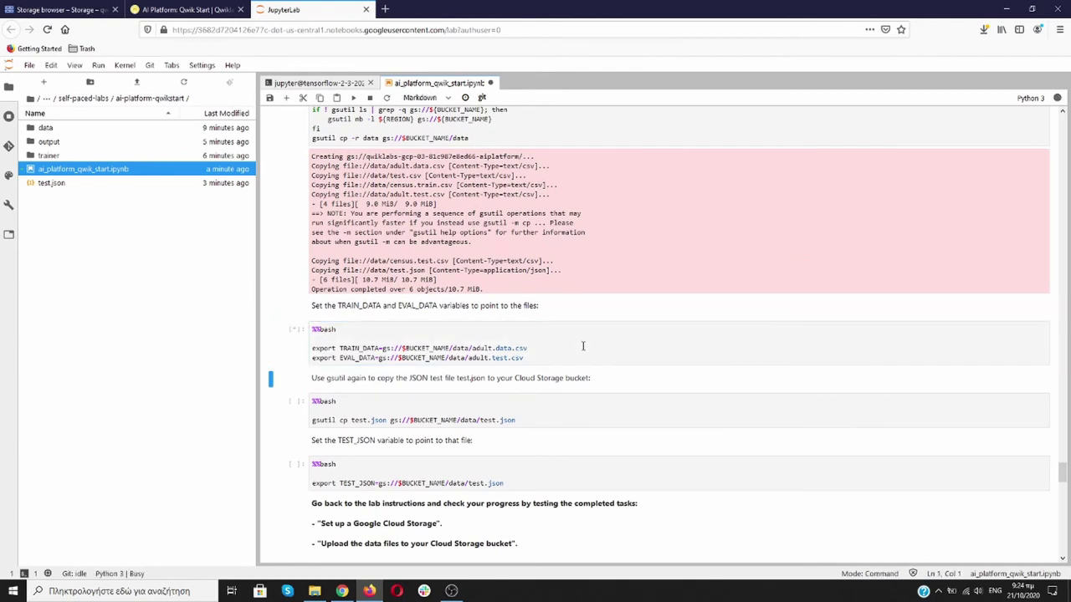
Refresh the console's Storage browser, open the new aiplatform bucket and inspect the files in its data folder.
{"action": "left_click", "coordinate": [83, 10]}
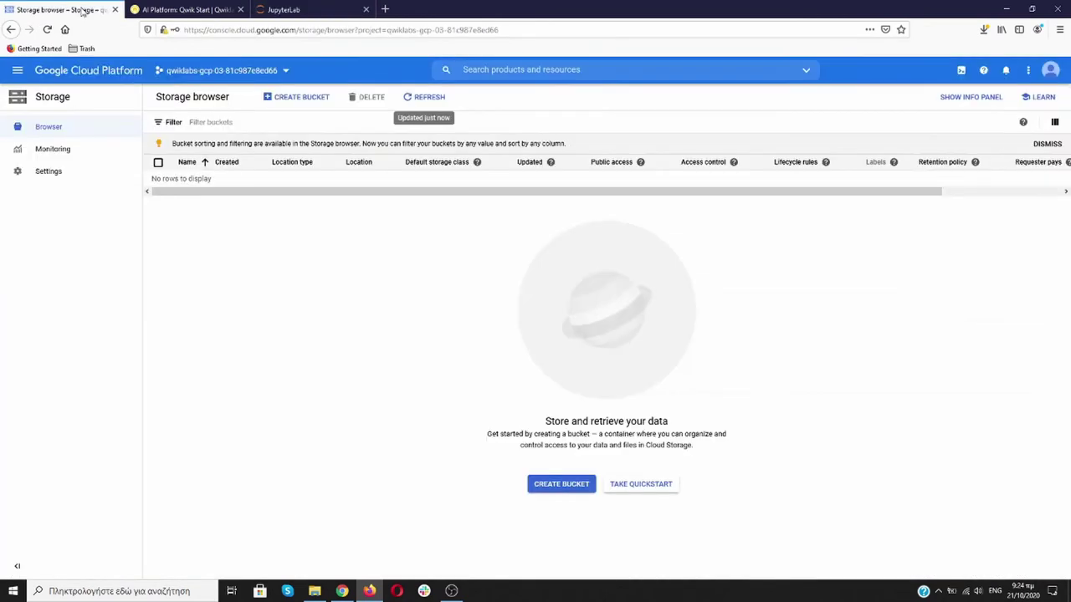
{"action": "left_click", "coordinate": [427, 99]}
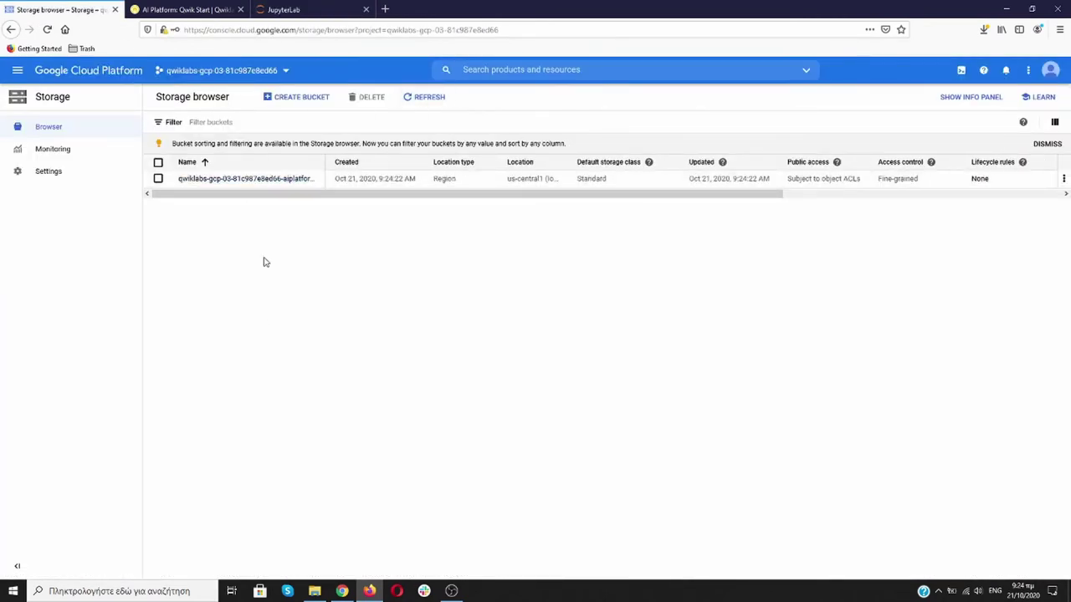
{"action": "left_click", "coordinate": [256, 179]}
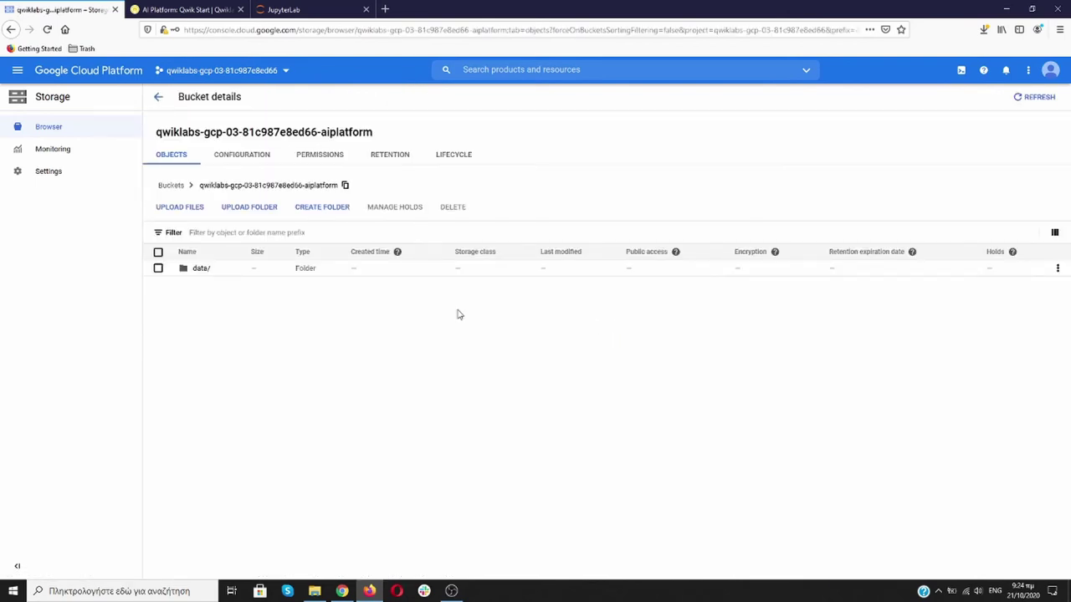
{"action": "left_click", "coordinate": [202, 269]}
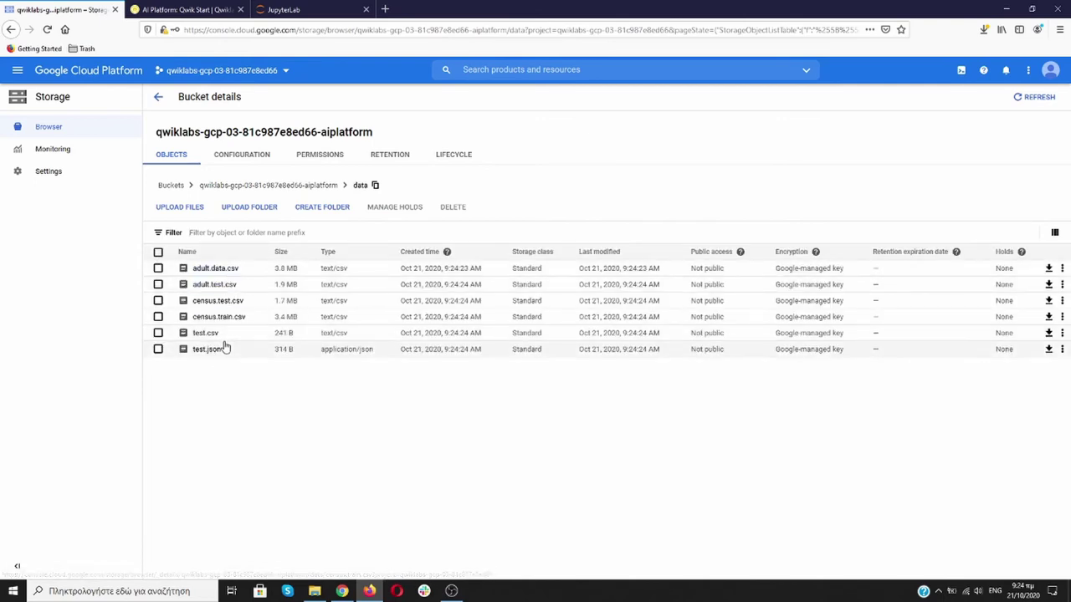
Go to the AI Platform Notebooks page in the console, and return to the notebook in JupyterLab.
{"action": "left_click", "coordinate": [17, 70]}
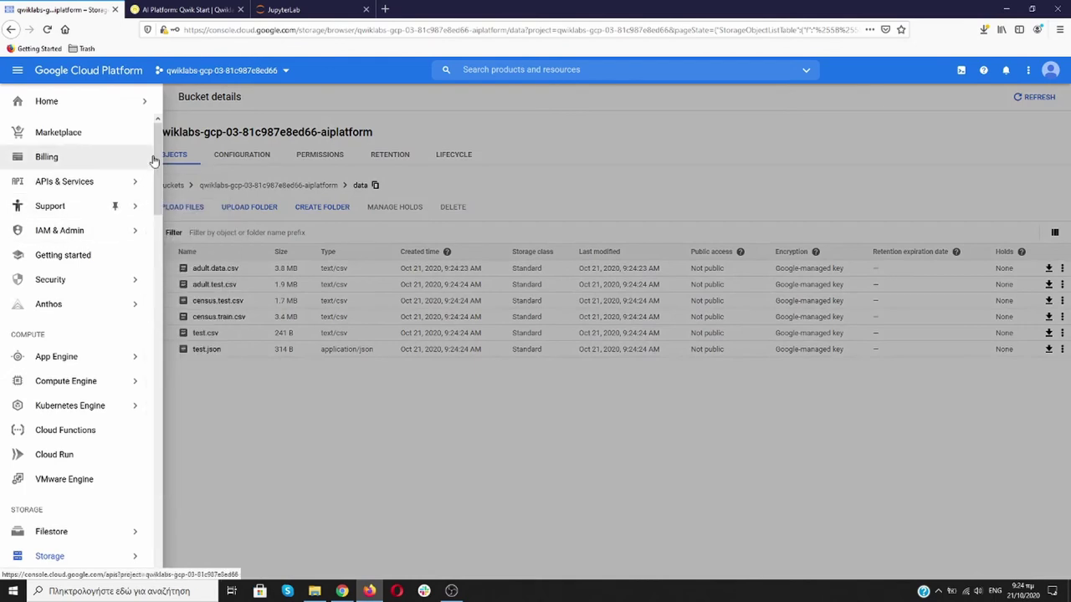
{"action": "left_click_drag", "start_coordinate": [155, 160], "coordinate": [158, 470]}
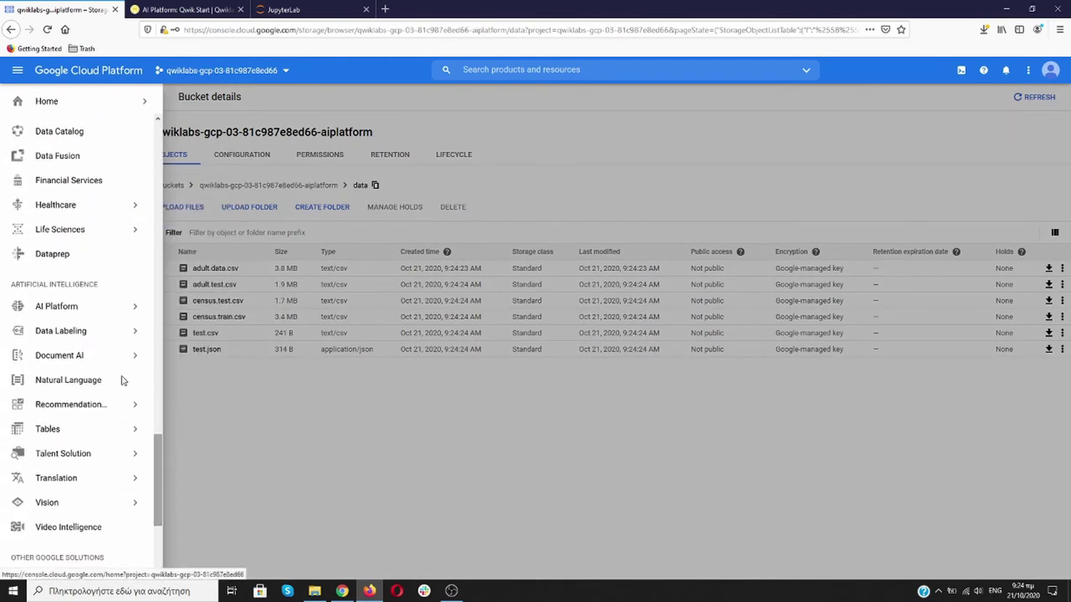
{"action": "mouse_move", "coordinate": [125, 306]}
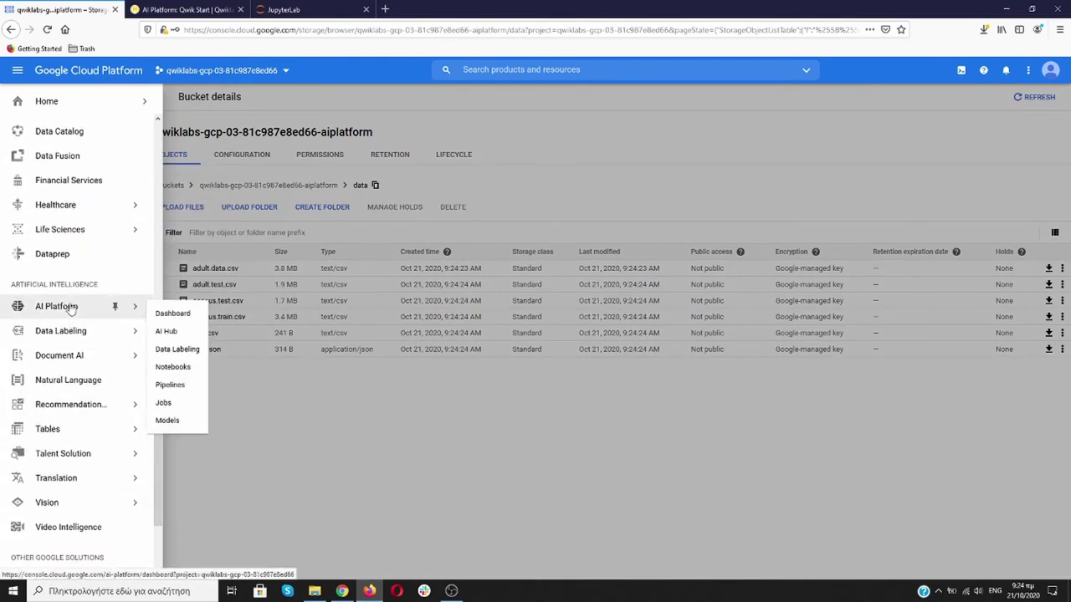
{"action": "left_click", "coordinate": [180, 372]}
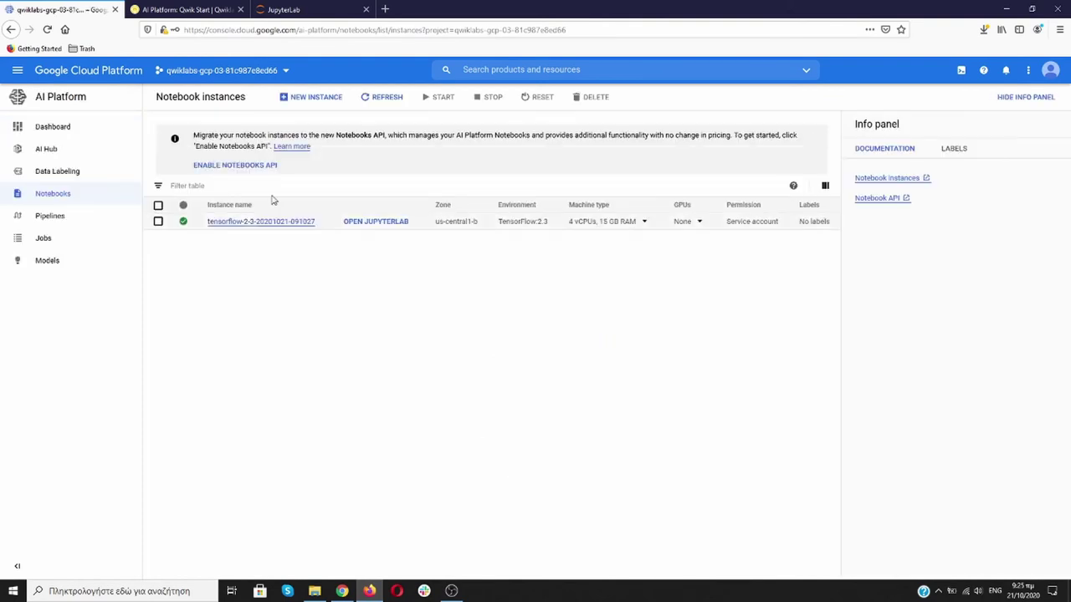
{"action": "left_click", "coordinate": [308, 8]}
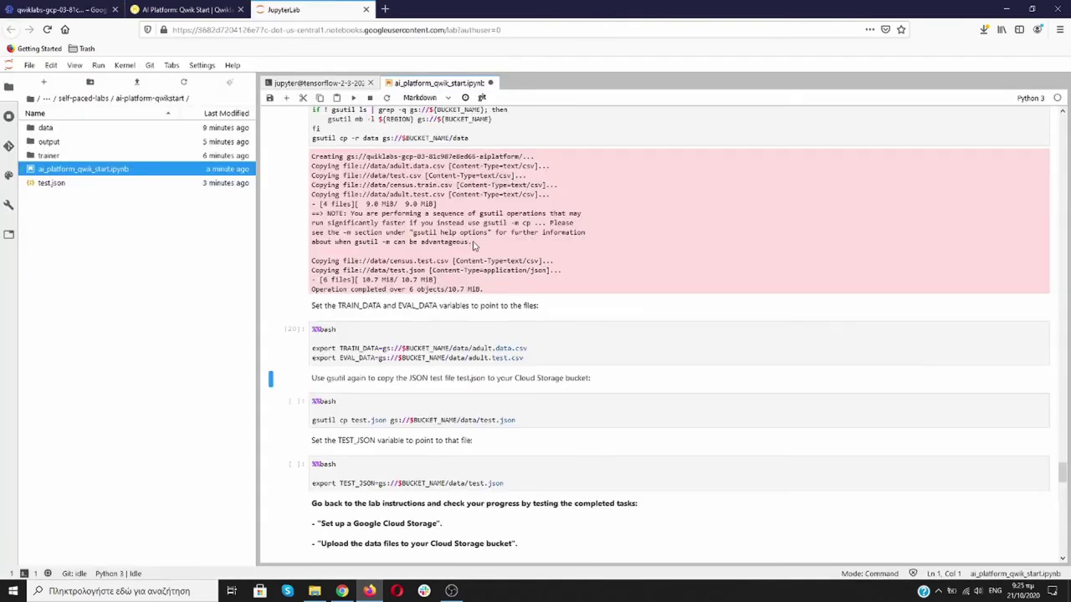
Run the cells that copy test.json into the bucket's data folder and export TEST_JSON pointing to that file.
{"action": "scroll", "coordinate": [473, 245], "scroll_direction": "down", "scroll_amount": 3}
{"action": "scroll", "coordinate": [474, 245], "scroll_direction": "down", "scroll_amount": 1}
{"action": "left_click", "coordinate": [601, 293]}
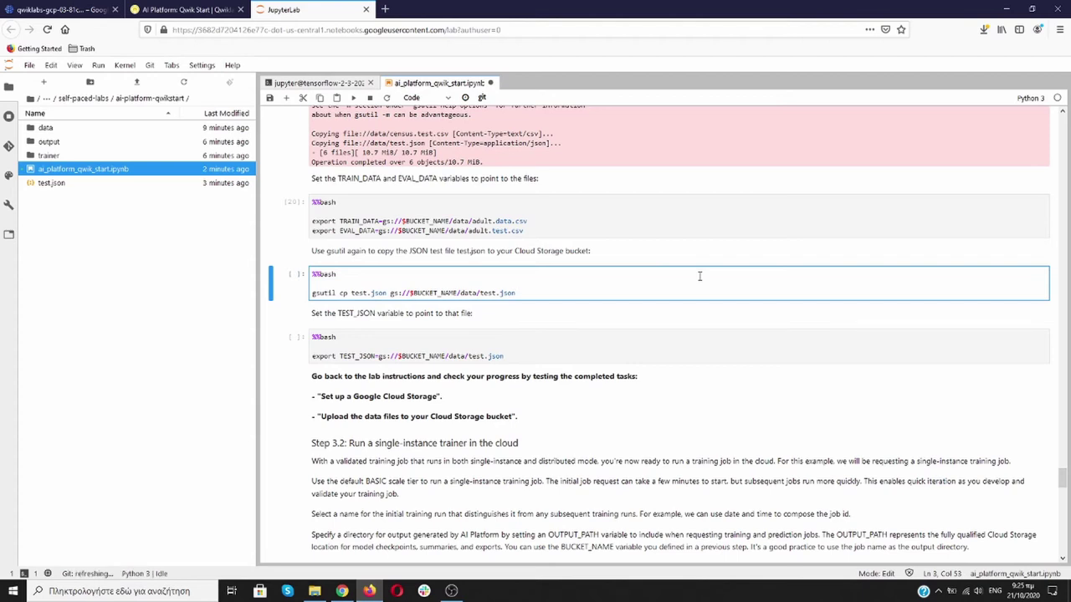
{"action": "key", "text": "shift+Return"}
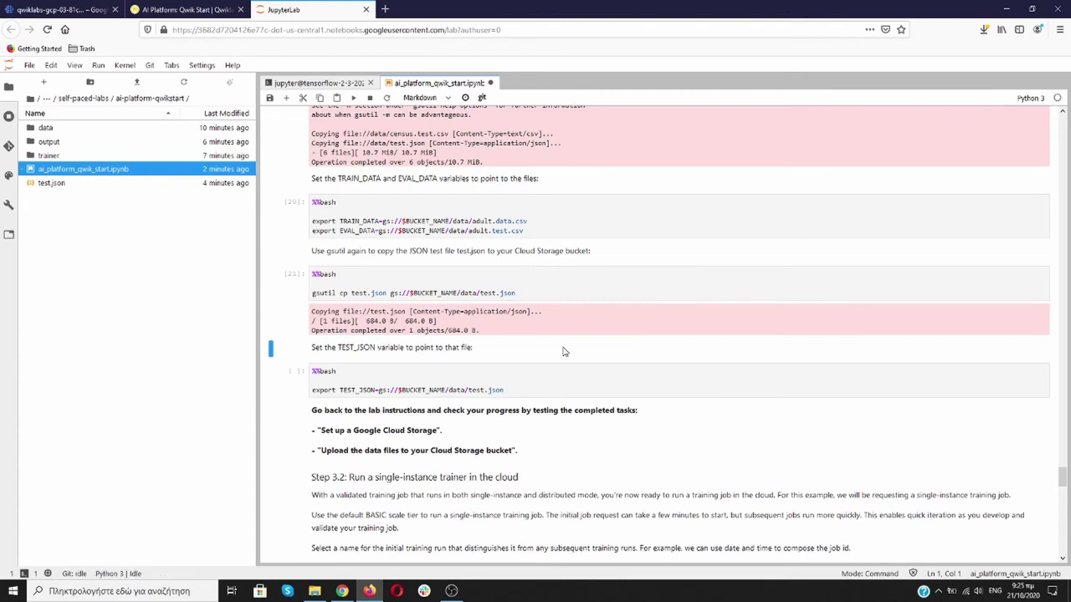
{"action": "scroll", "coordinate": [565, 352], "scroll_direction": "down", "scroll_amount": 3}
{"action": "left_click", "coordinate": [613, 257]}
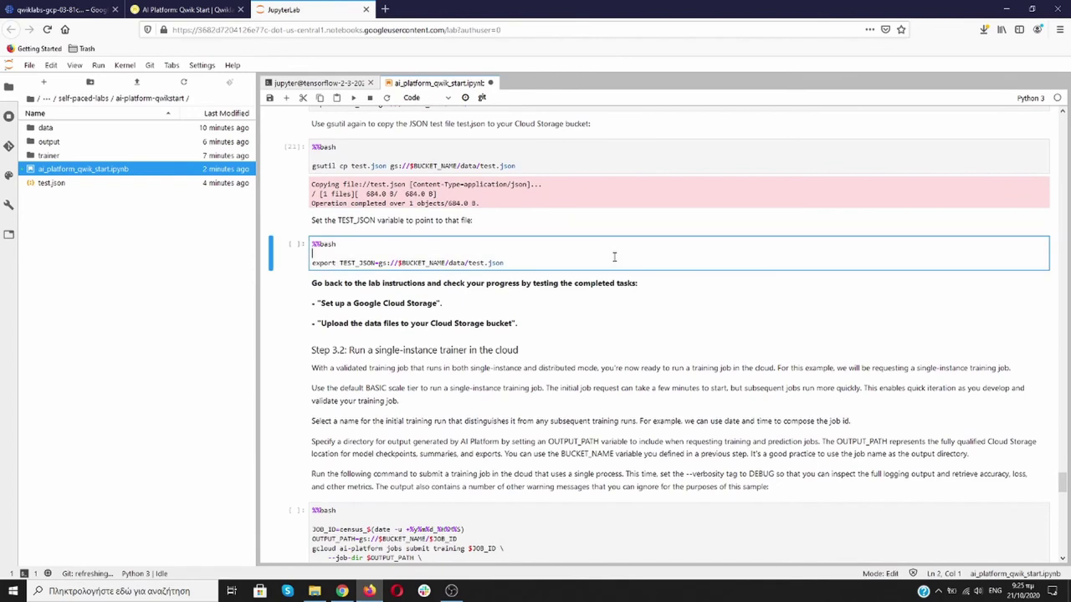
{"action": "key", "text": "shift+Return"}
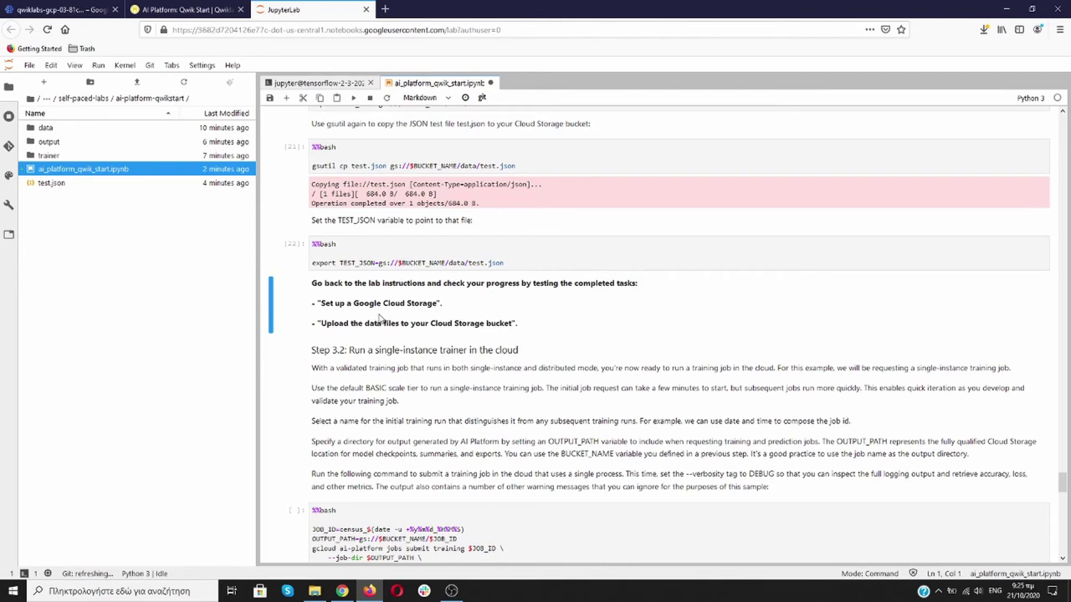
On the Qwiklabs lab page, check progress for both Step 3.1 tasks: the Cloud Storage bucket setup and the data file upload.
{"action": "left_click", "coordinate": [96, 12]}
{"action": "left_click", "coordinate": [149, 10]}
{"action": "scroll", "coordinate": [269, 333], "scroll_direction": "down", "scroll_amount": 2}
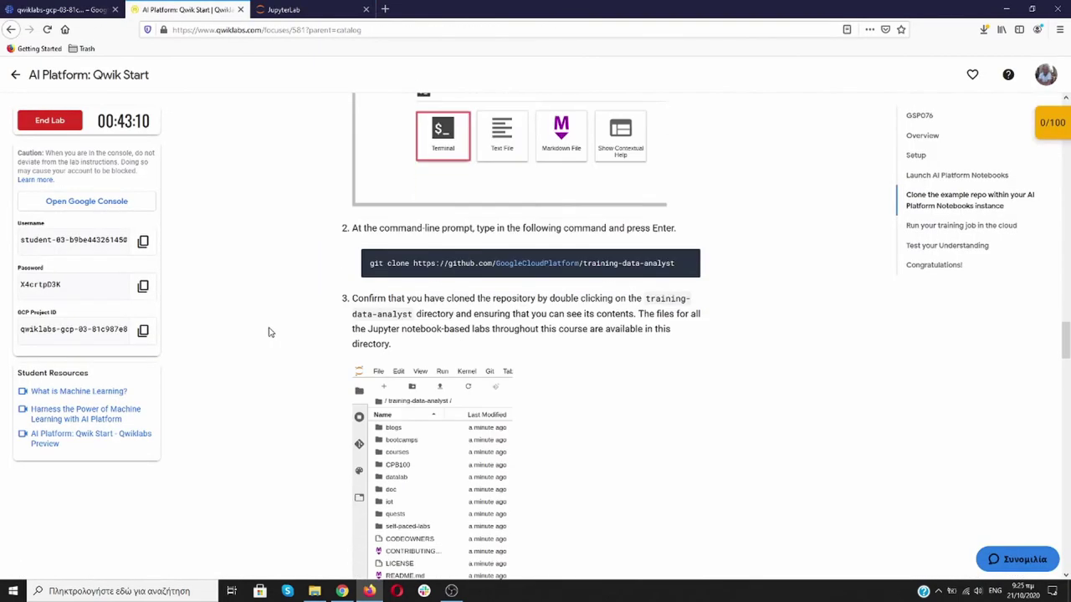
{"action": "scroll", "coordinate": [268, 332], "scroll_direction": "down", "scroll_amount": 14}
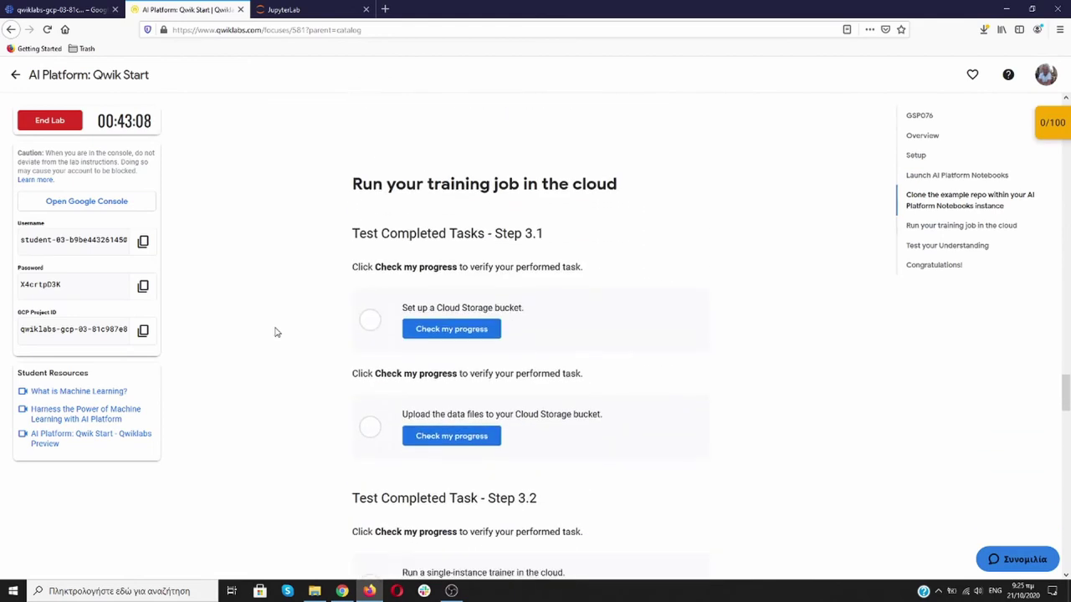
{"action": "left_click", "coordinate": [438, 302]}
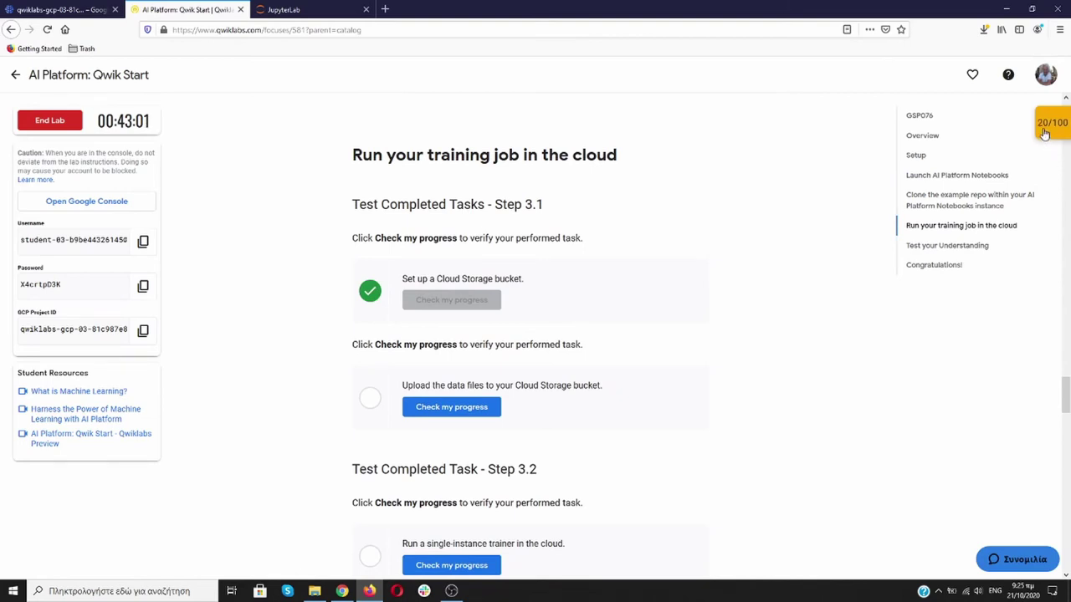
{"action": "left_click", "coordinate": [468, 407]}
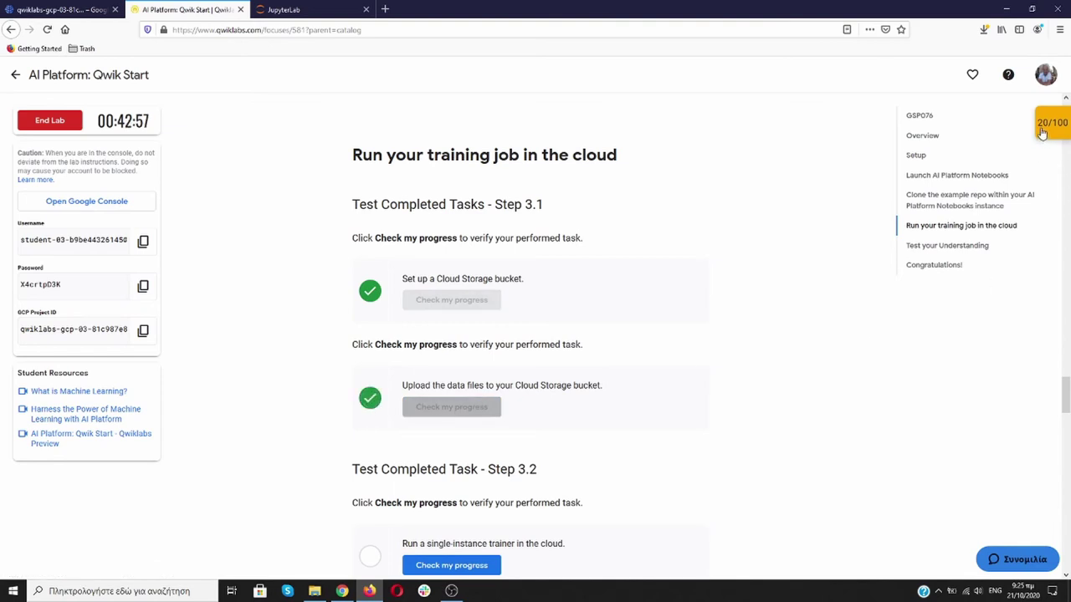
Back in JupyterLab, run the Step 3.2 cell that submits the single-instance training job with 1000 train steps and 100 eval steps.
{"action": "left_click", "coordinate": [315, 9]}
{"action": "scroll", "coordinate": [550, 298], "scroll_direction": "down", "scroll_amount": 5}
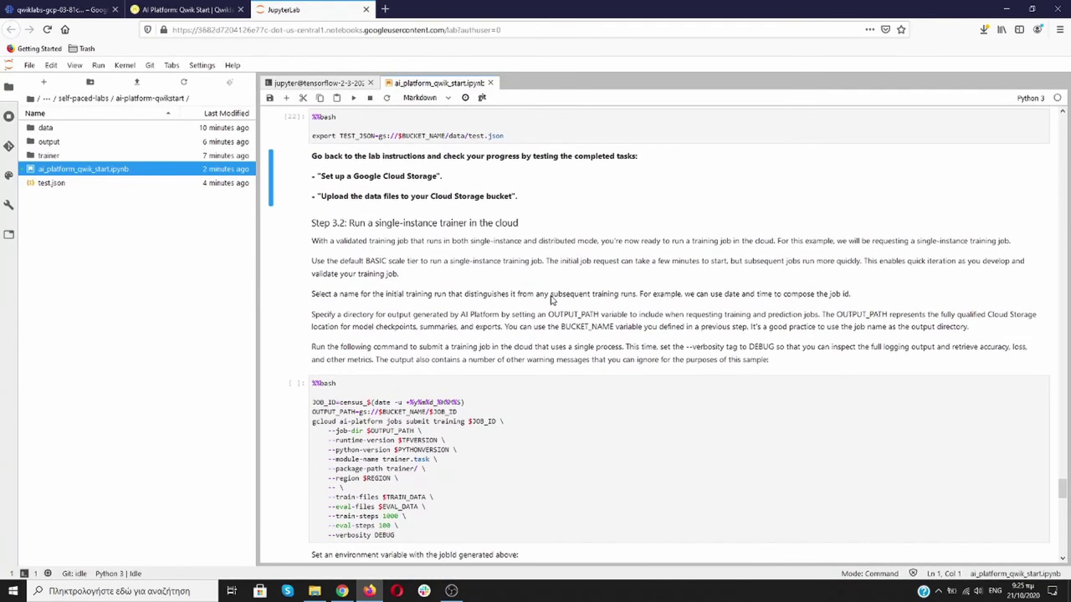
{"action": "scroll", "coordinate": [550, 298], "scroll_direction": "down", "scroll_amount": 1}
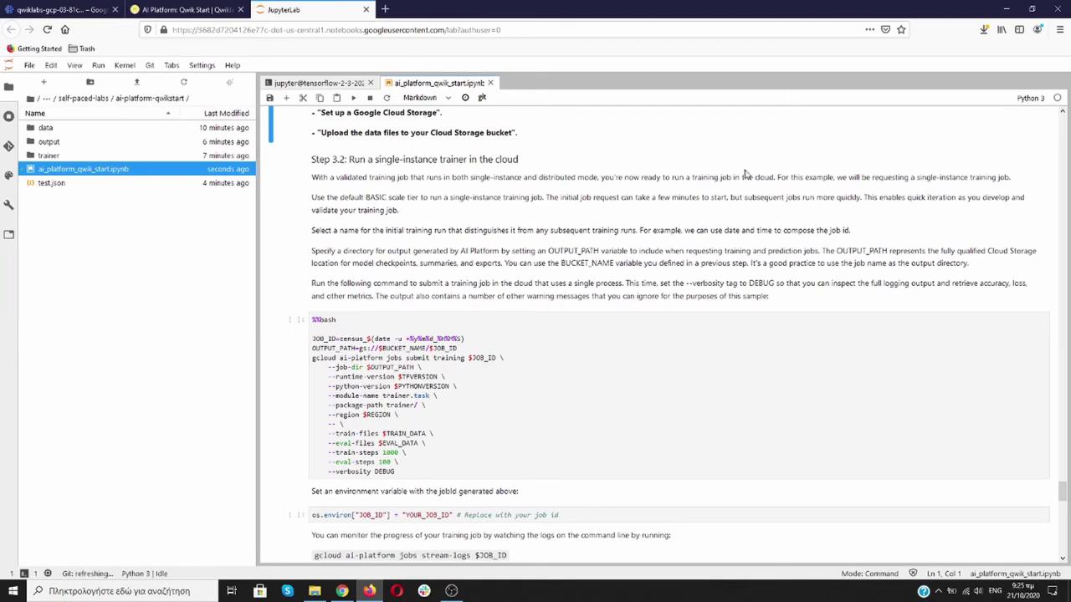
{"action": "scroll", "coordinate": [633, 264], "scroll_direction": "down", "scroll_amount": 3}
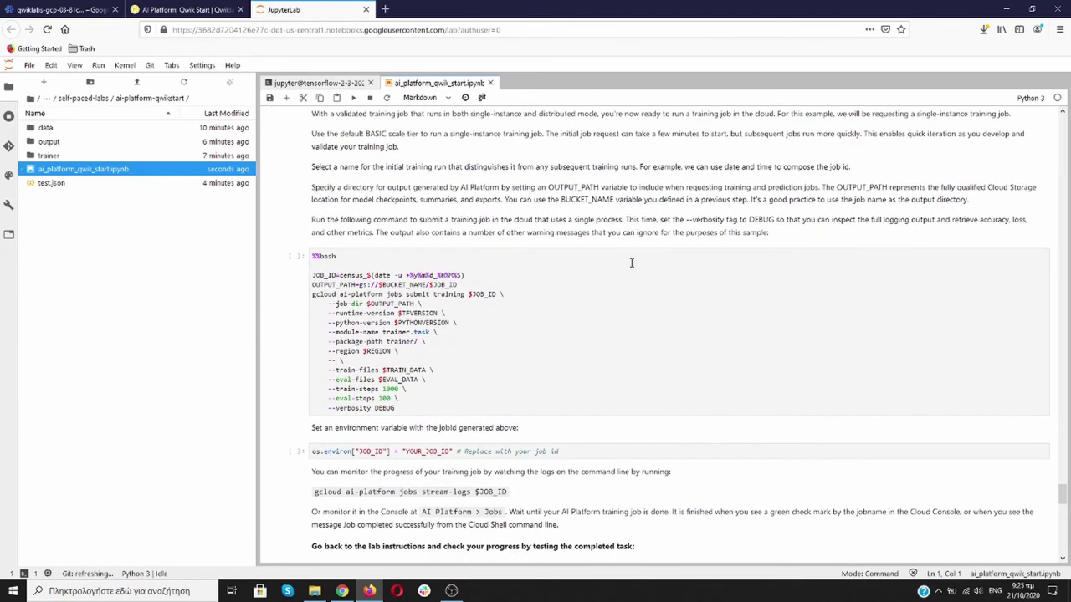
{"action": "left_click", "coordinate": [614, 324]}
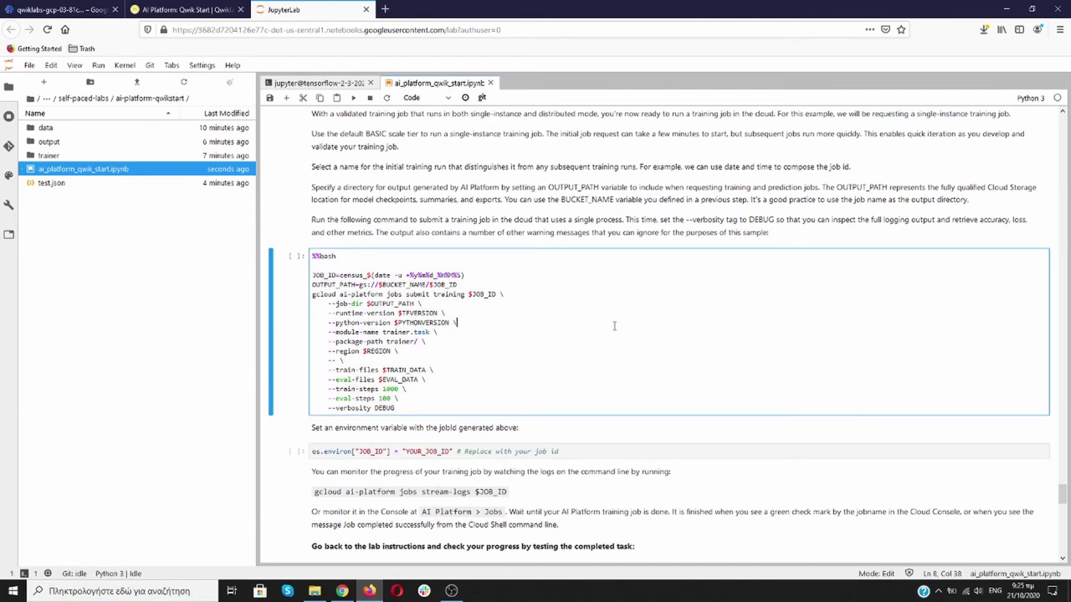
{"action": "key", "text": "shift+Return"}
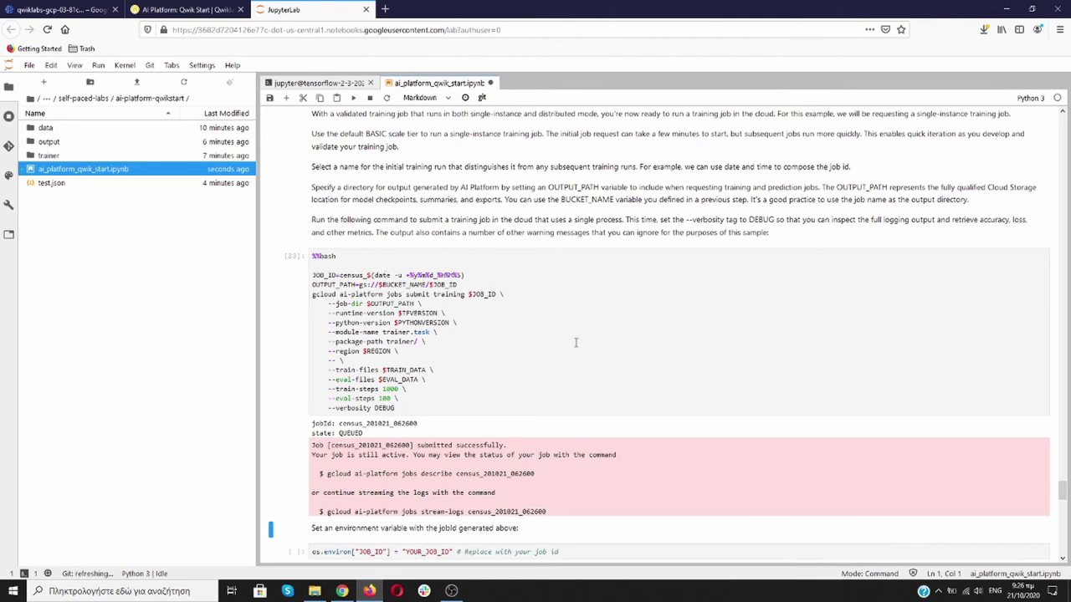
Replace the YOUR_JOB_ID placeholder with the submitted job's ID, census_201021_062600, and run the cell that sets the JOB_ID environment variable.
{"action": "scroll", "coordinate": [576, 342], "scroll_direction": "down", "scroll_amount": 3}
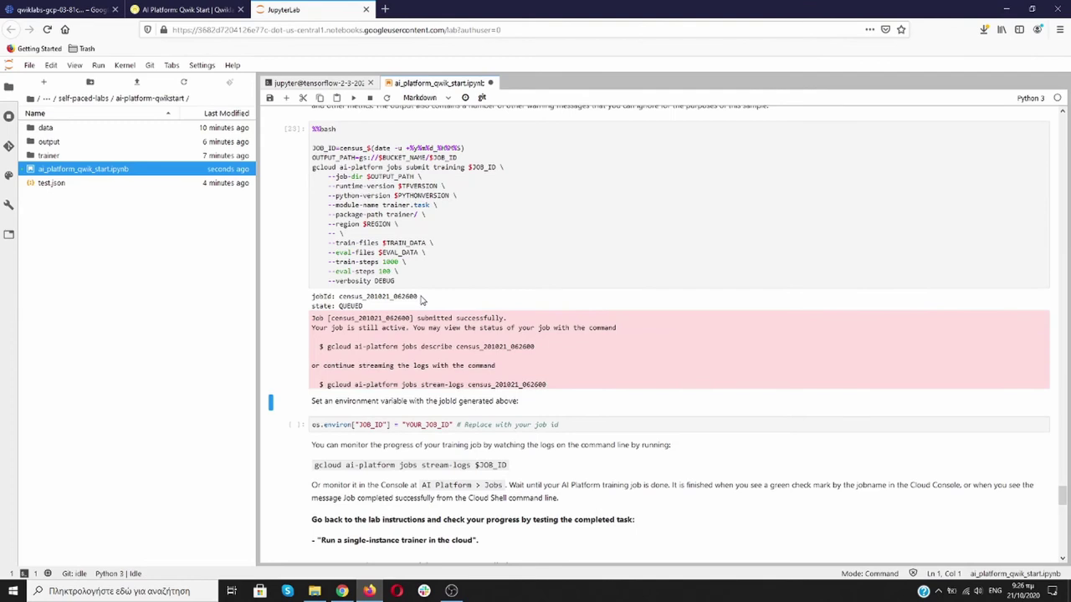
{"action": "left_click_drag", "start_coordinate": [422, 299], "coordinate": [338, 300]}
{"action": "key", "text": "ctrl+c"}
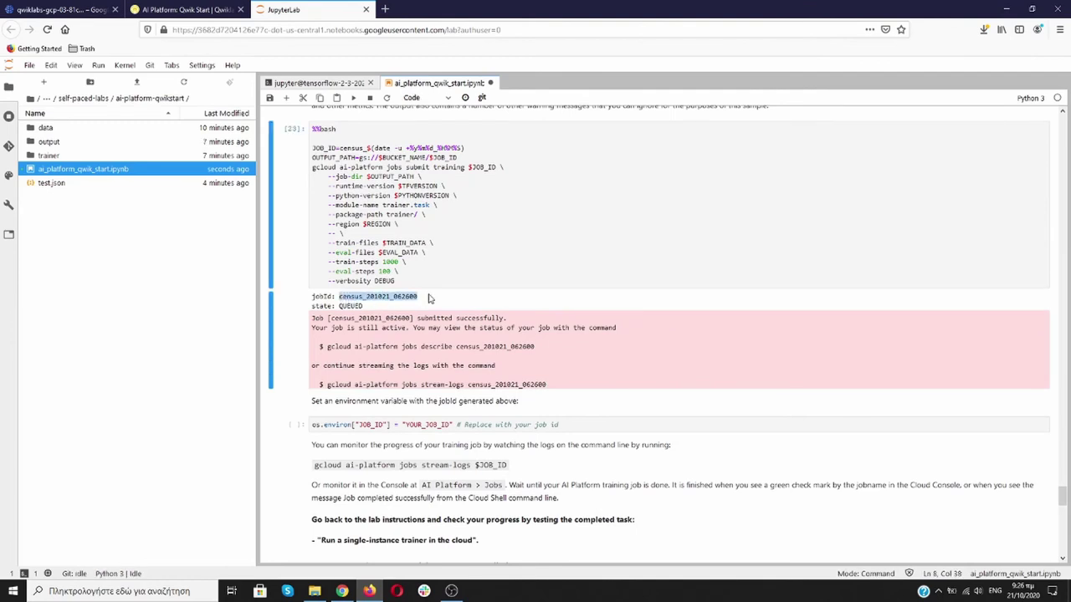
{"action": "scroll", "coordinate": [461, 298], "scroll_direction": "down", "scroll_amount": 3}
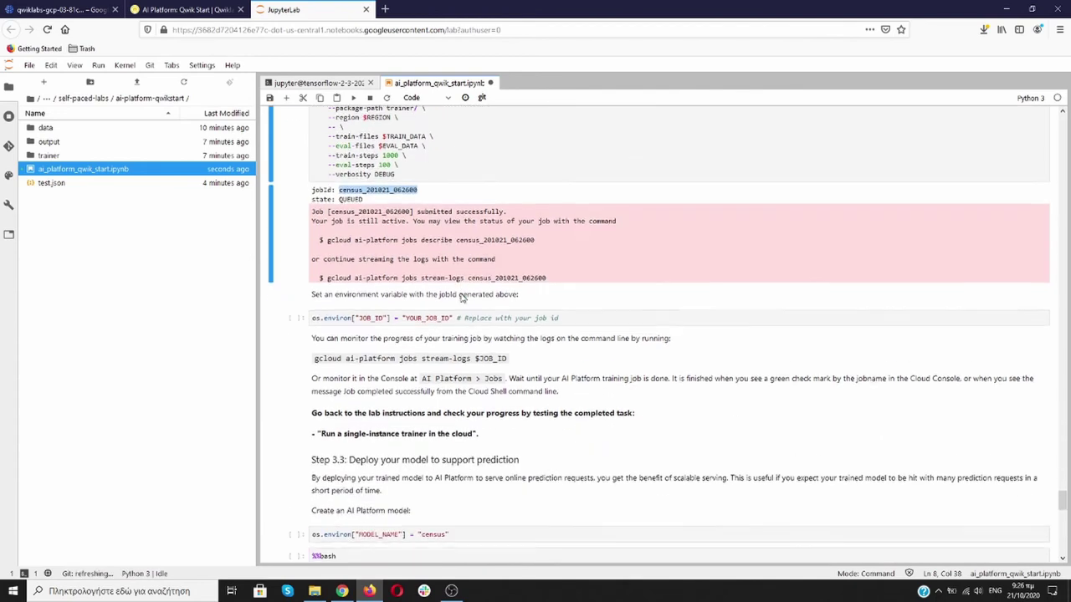
{"action": "left_click_drag", "start_coordinate": [449, 303], "coordinate": [410, 303]}
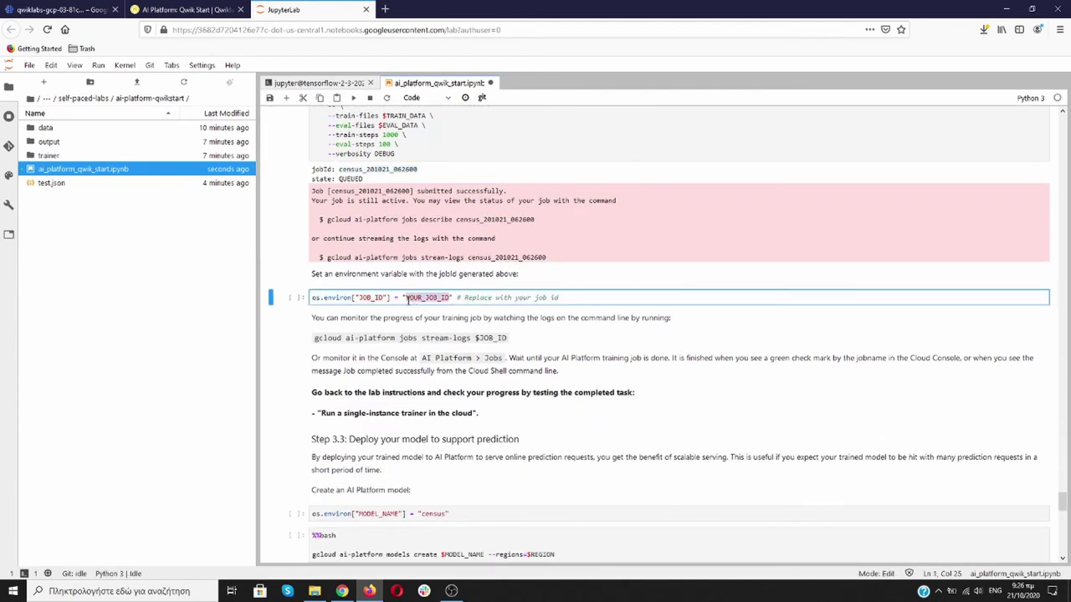
{"action": "key", "text": "BackSpace"}
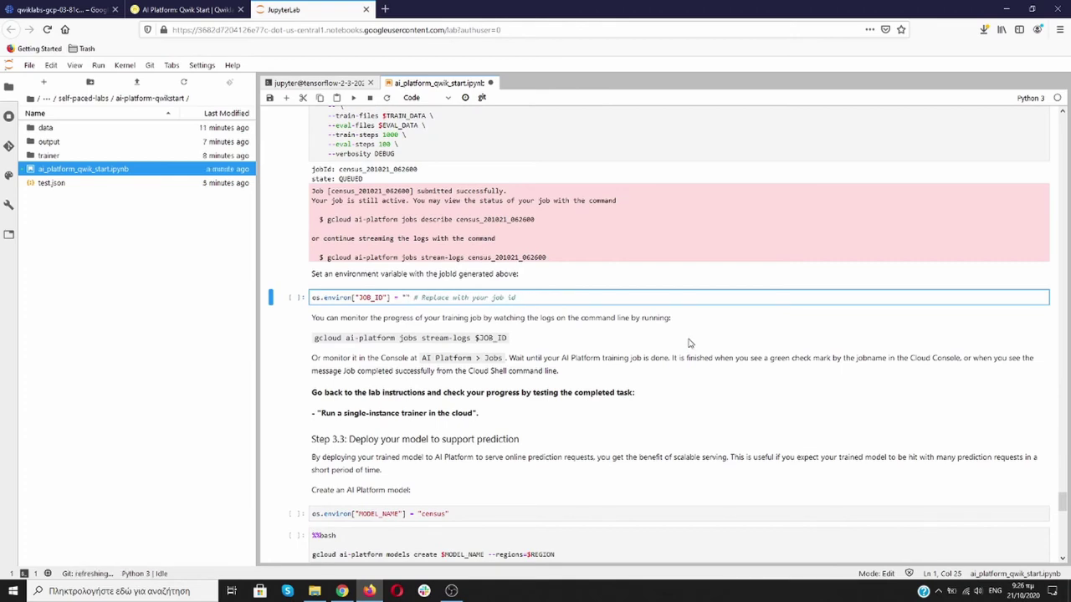
{"action": "key", "text": "ctrl+v"}
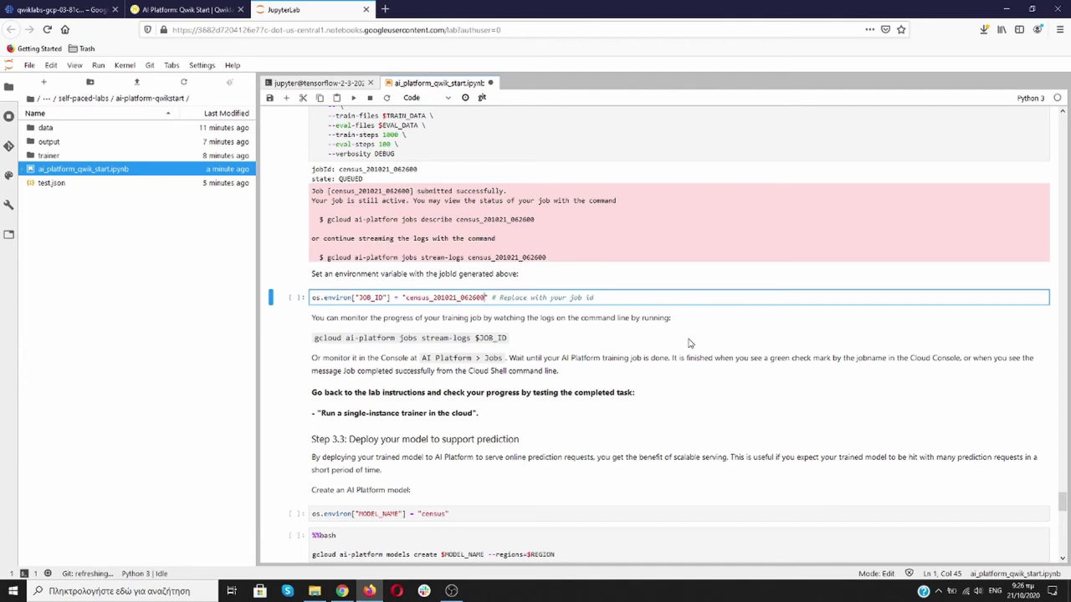
{"action": "key", "text": "shift+Return"}
In the console's AI Platform Jobs page, open the details of census_201021_062600, examine its logs, and close the Logs Explorer.
{"action": "scroll", "coordinate": [690, 343], "scroll_direction": "down", "scroll_amount": 3}
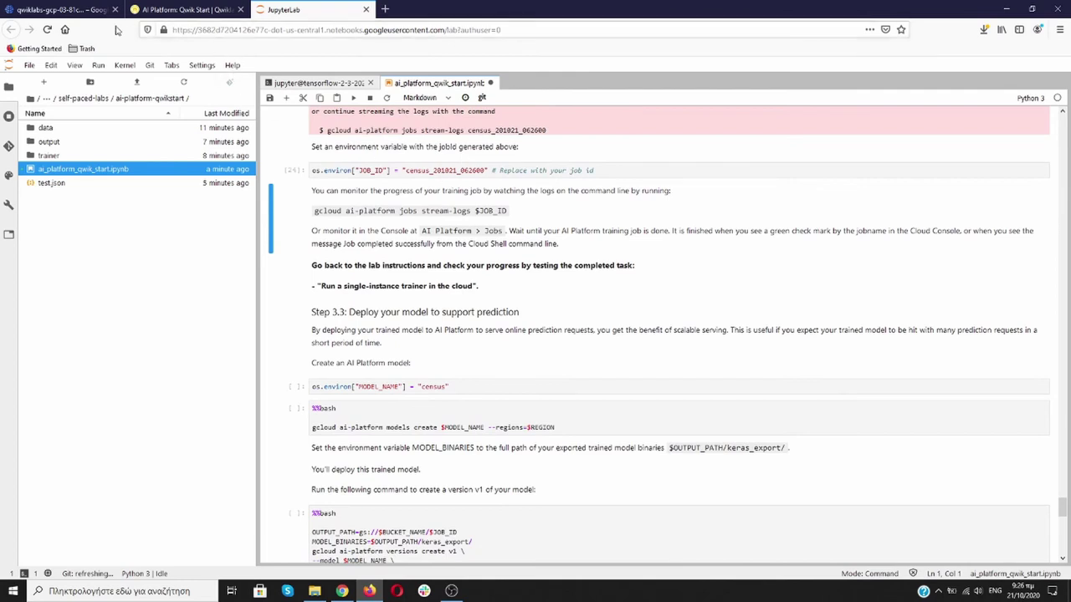
{"action": "left_click", "coordinate": [76, 12]}
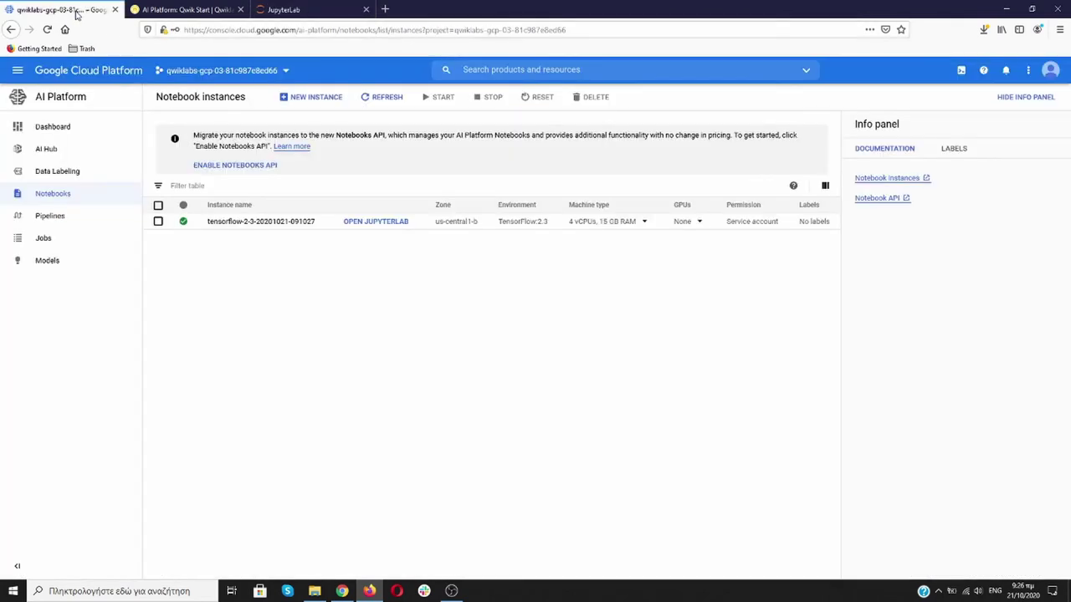
{"action": "left_click", "coordinate": [43, 238]}
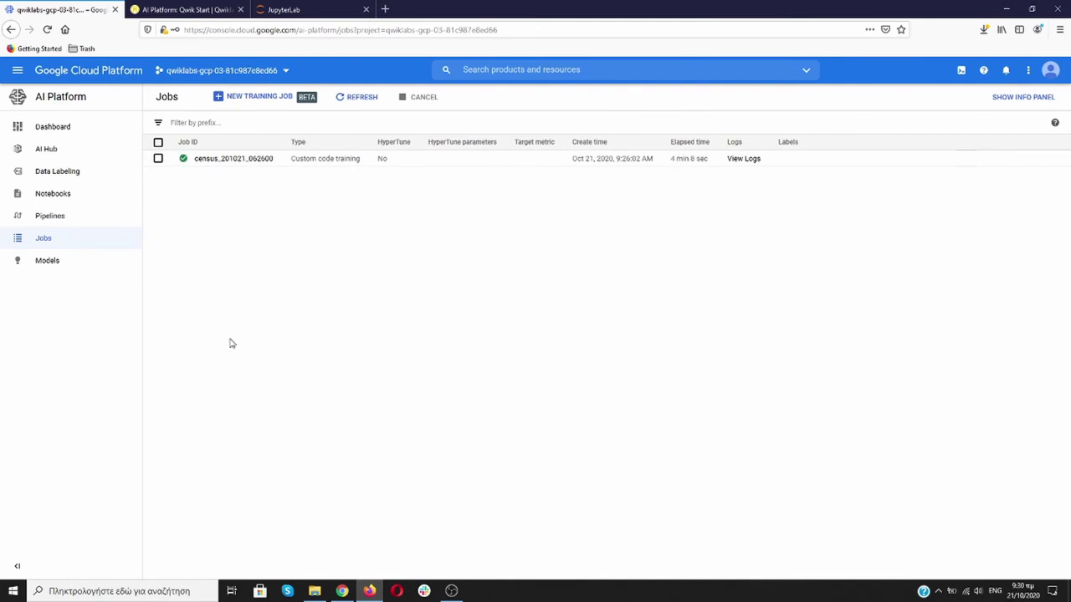
{"action": "left_click", "coordinate": [235, 160]}
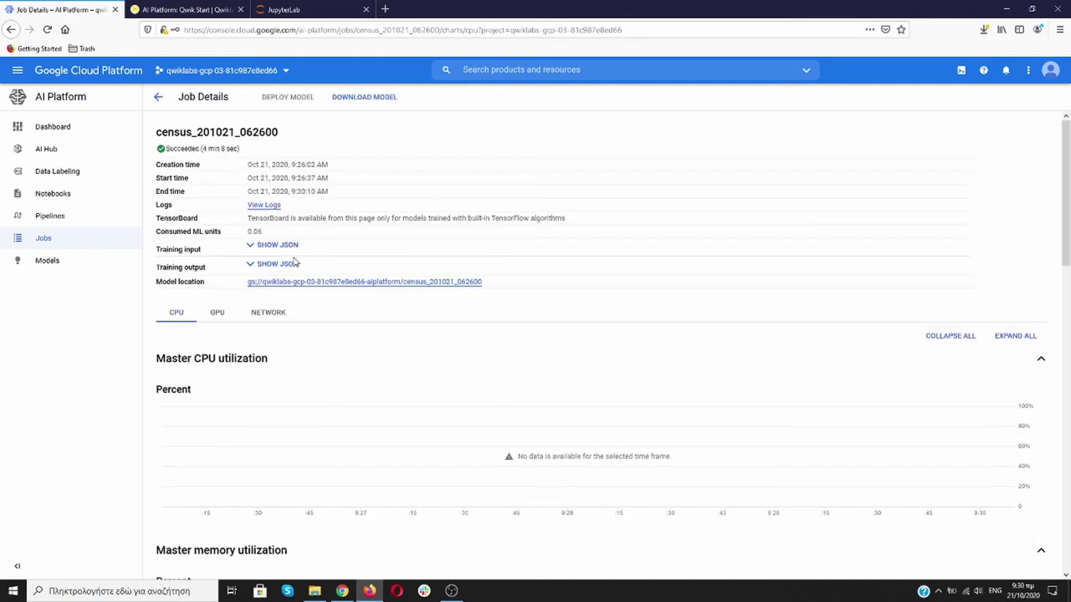
{"action": "left_click", "coordinate": [276, 208]}
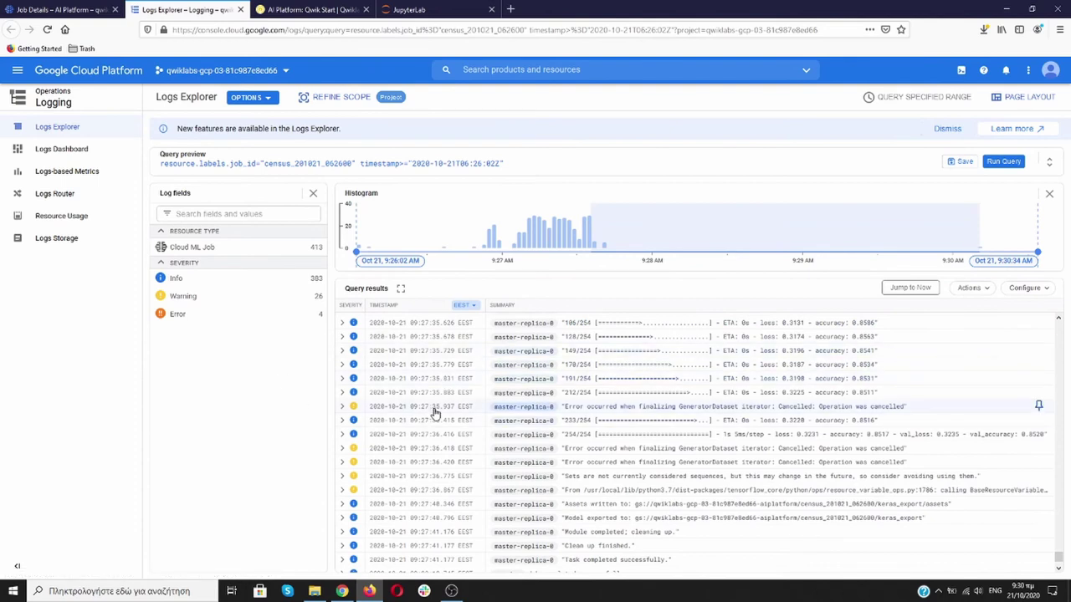
{"action": "left_click", "coordinate": [240, 10]}
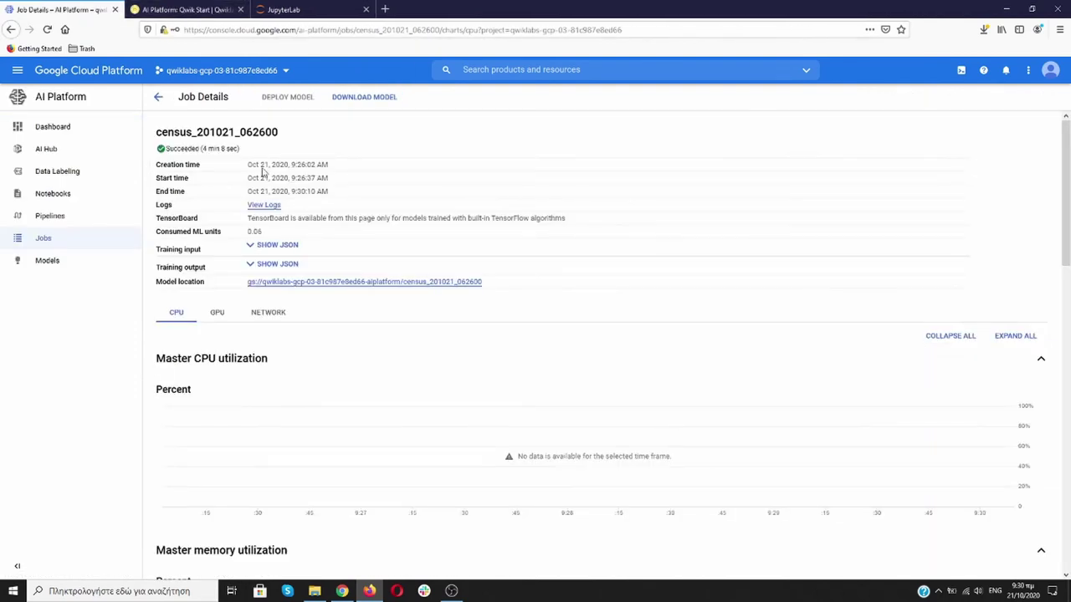
Examine the job's training input JSON and utilization charts, and return to the Jobs list.
{"action": "left_click", "coordinate": [280, 250]}
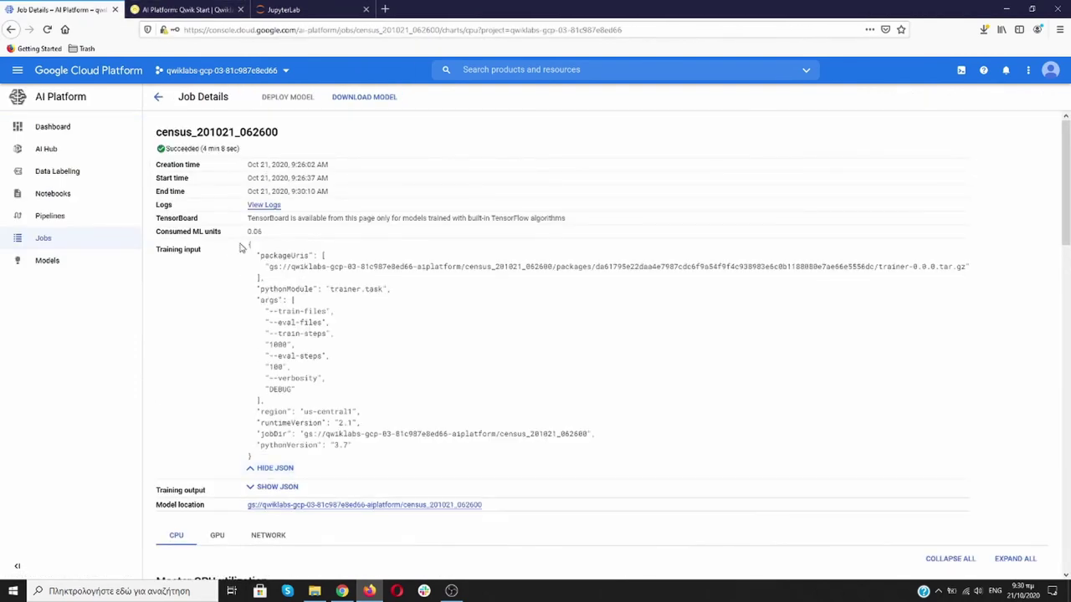
{"action": "scroll", "coordinate": [246, 315], "scroll_direction": "down", "scroll_amount": 3}
{"action": "left_click", "coordinate": [269, 329]}
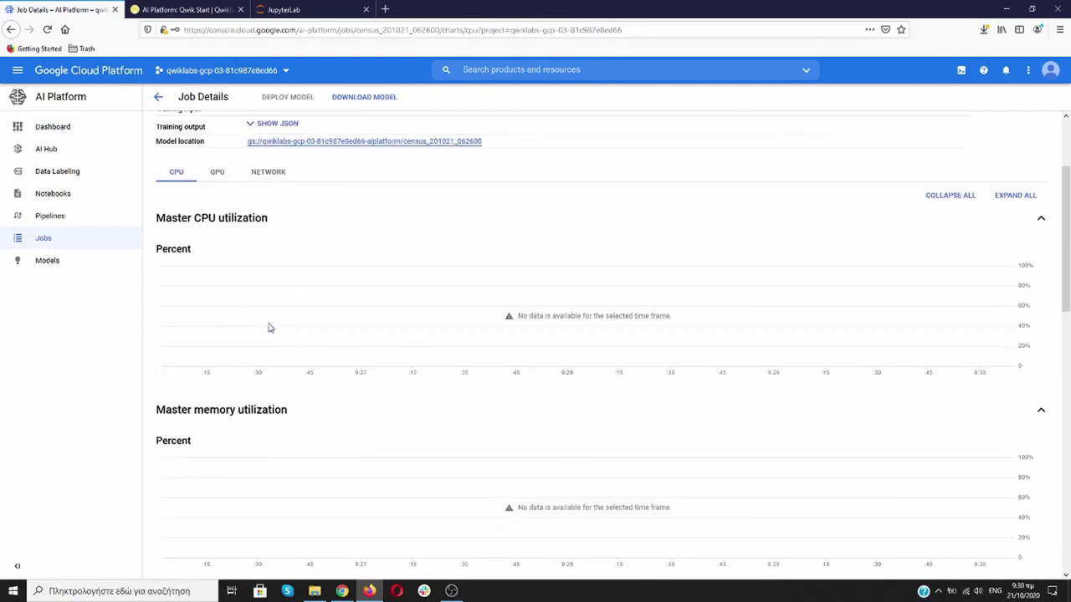
{"action": "scroll", "coordinate": [402, 251], "scroll_direction": "up", "scroll_amount": 3}
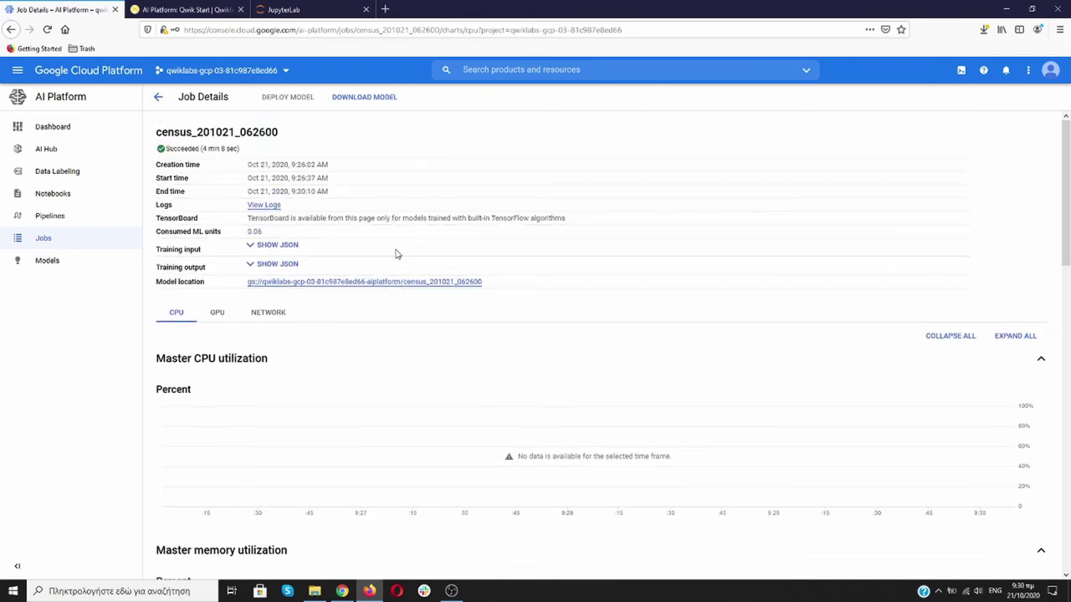
{"action": "left_click", "coordinate": [159, 97]}
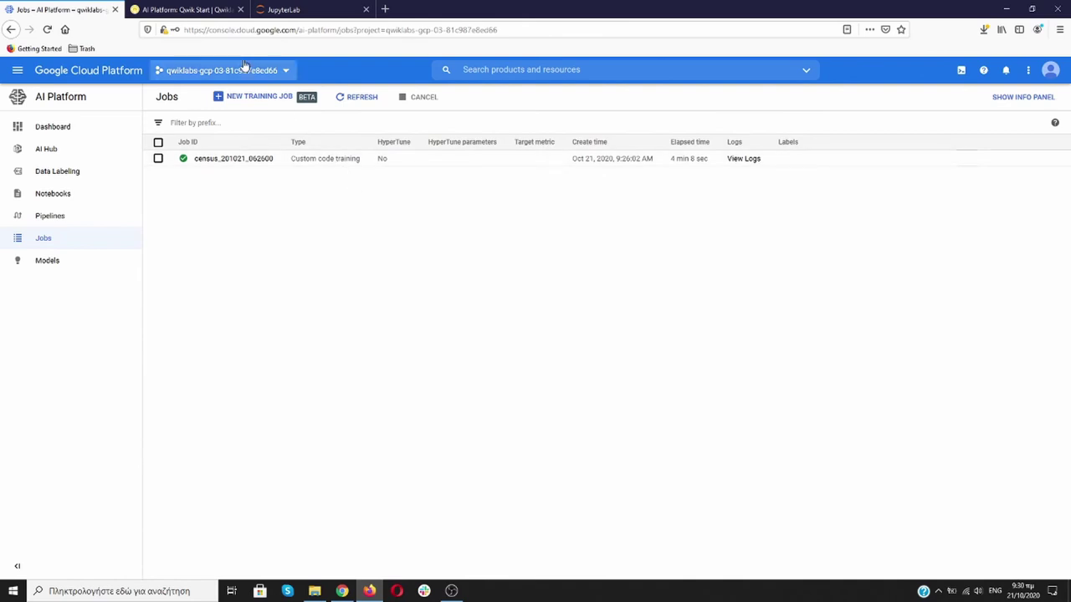
On the Qwiklabs lab page, check progress for the Step 3.2 task of running a single-instance trainer in the cloud.
{"action": "left_click", "coordinate": [204, 9]}
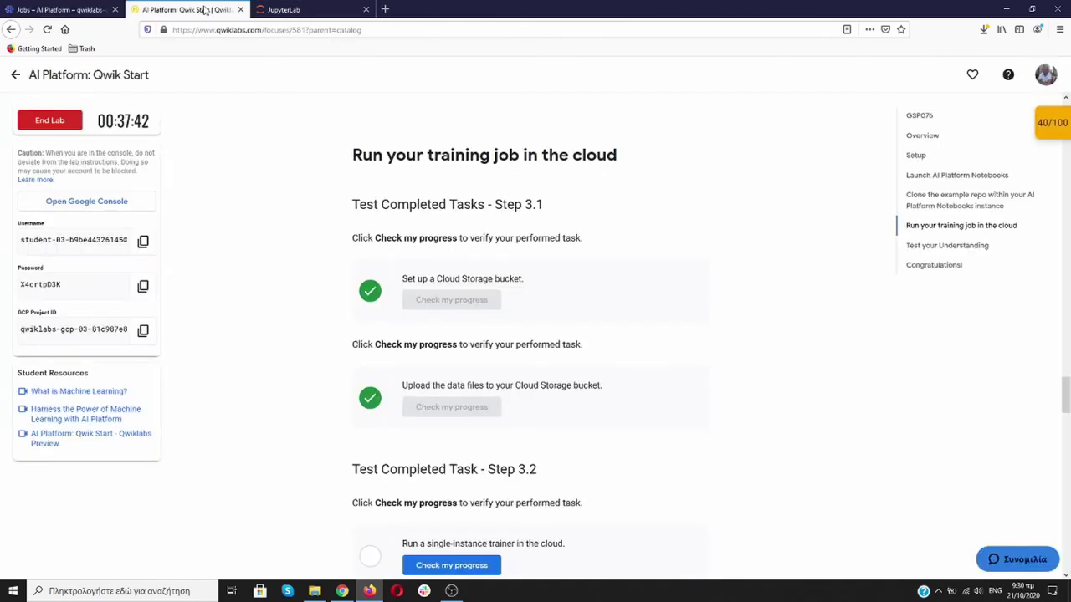
{"action": "left_click", "coordinate": [283, 9]}
{"action": "scroll", "coordinate": [376, 255], "scroll_direction": "down", "scroll_amount": 1}
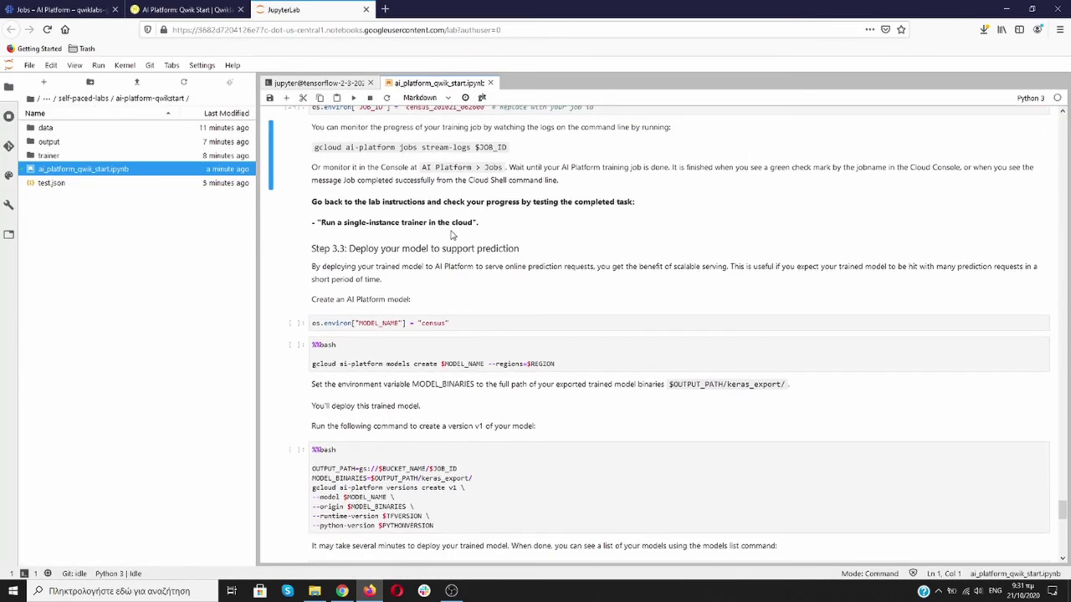
{"action": "left_click", "coordinate": [187, 10]}
{"action": "scroll", "coordinate": [234, 308], "scroll_direction": "down", "scroll_amount": 4}
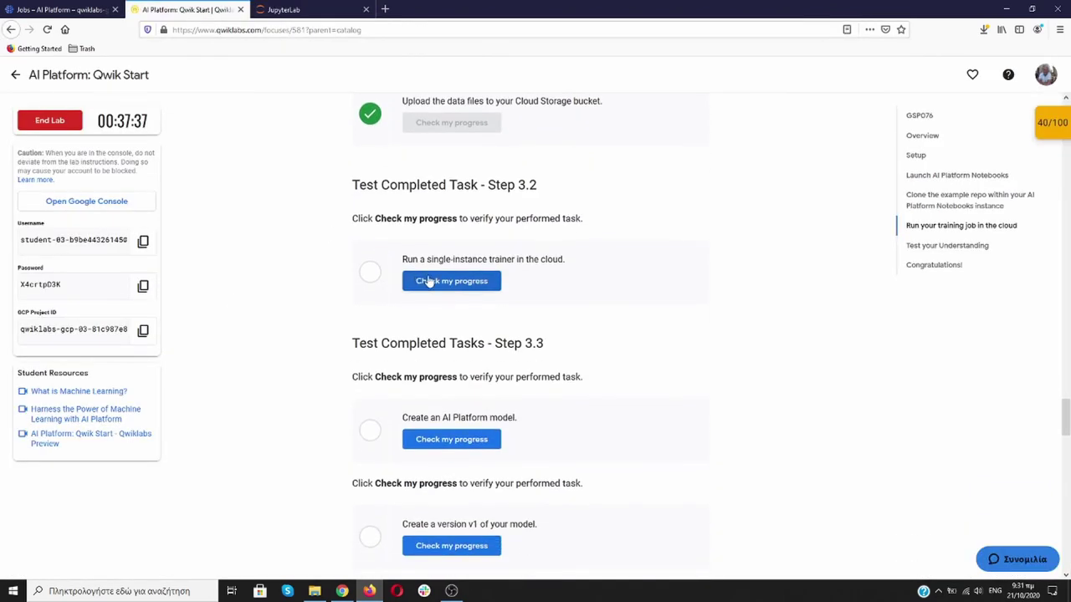
{"action": "left_click", "coordinate": [428, 279]}
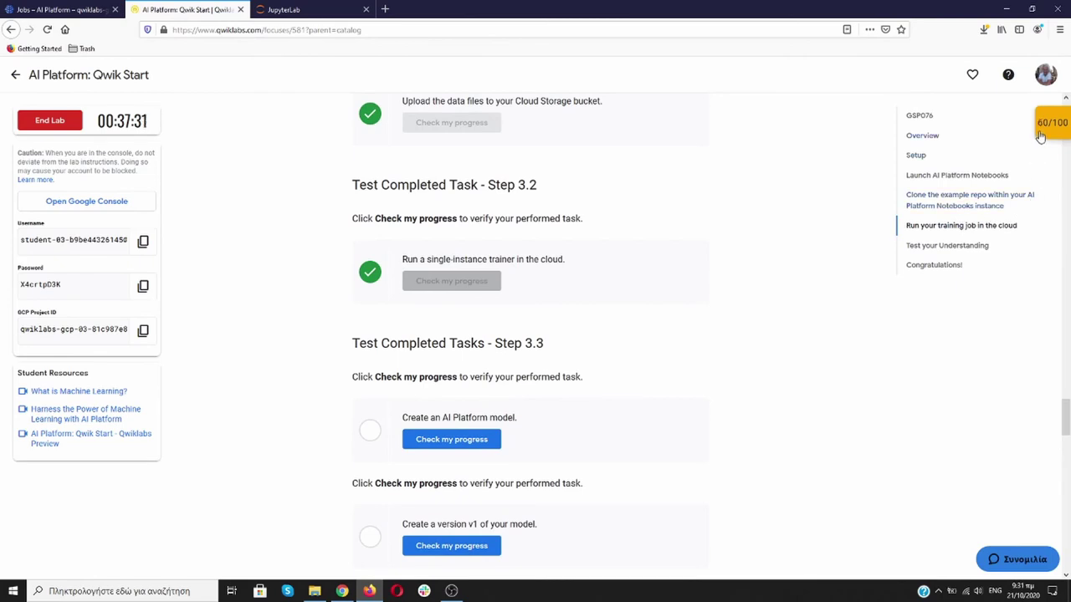
Back in the JupyterLab notebook, run the Step 3.3 cells that set MODEL_NAME to census and create the AI Platform model.
{"action": "left_click", "coordinate": [311, 11]}
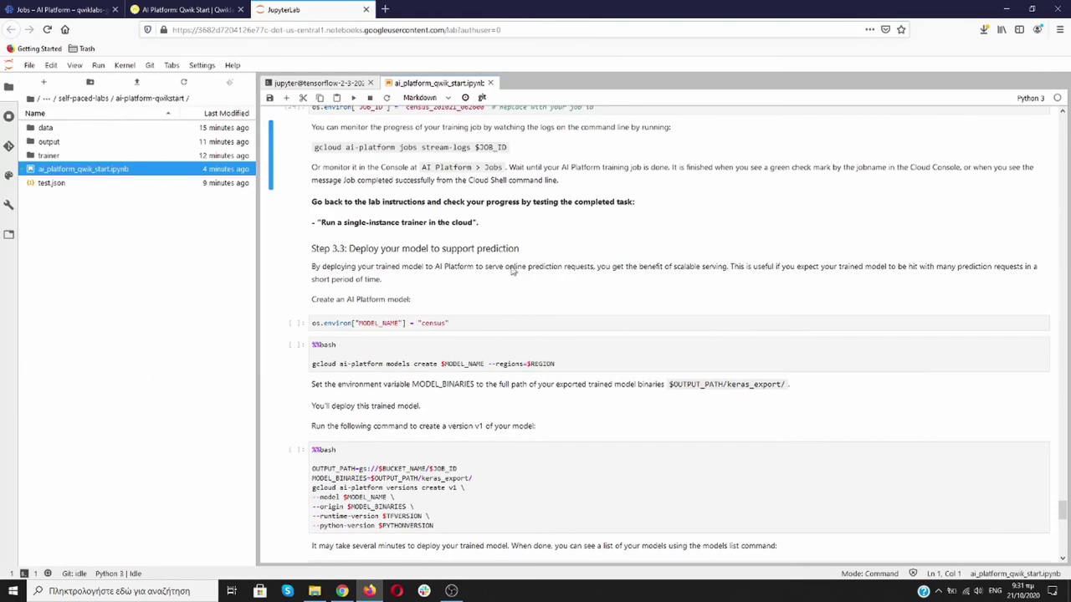
{"action": "scroll", "coordinate": [513, 272], "scroll_direction": "down", "scroll_amount": 1}
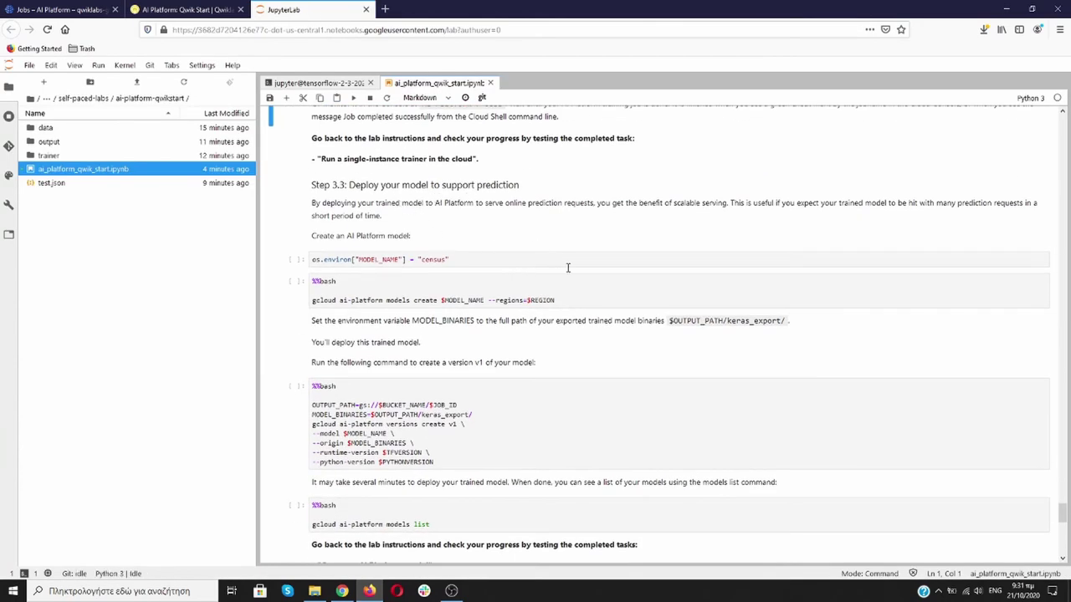
{"action": "left_click", "coordinate": [607, 256]}
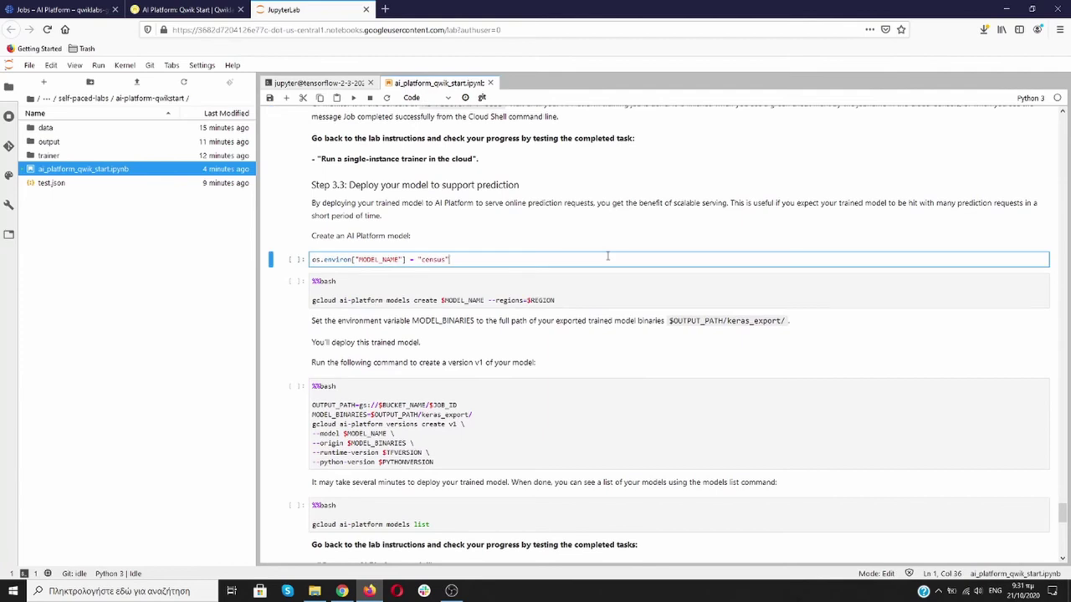
{"action": "key", "text": "shift+Return"}
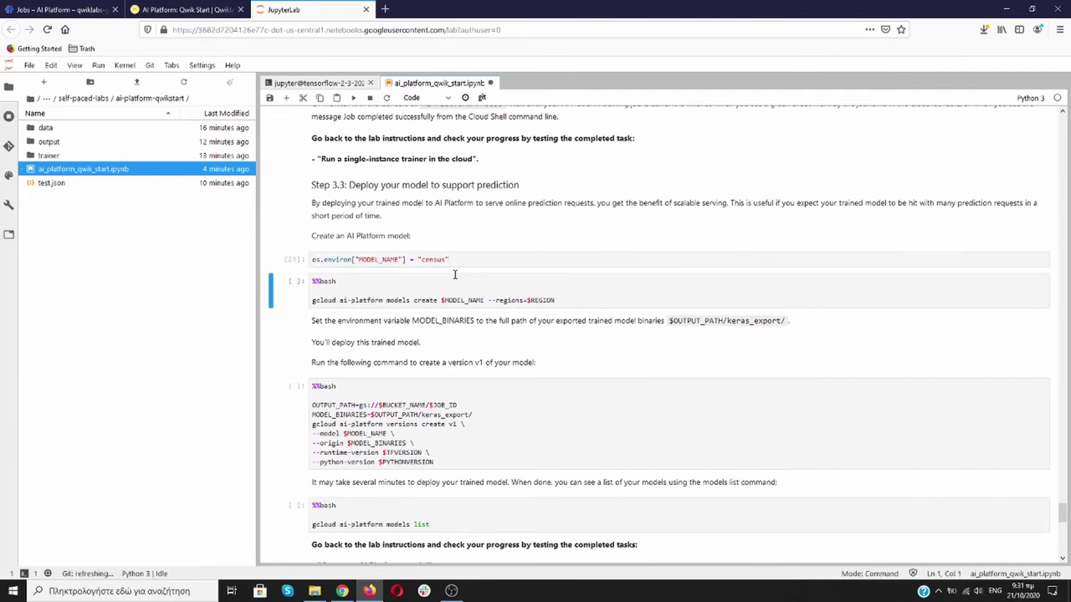
{"action": "left_click", "coordinate": [655, 293]}
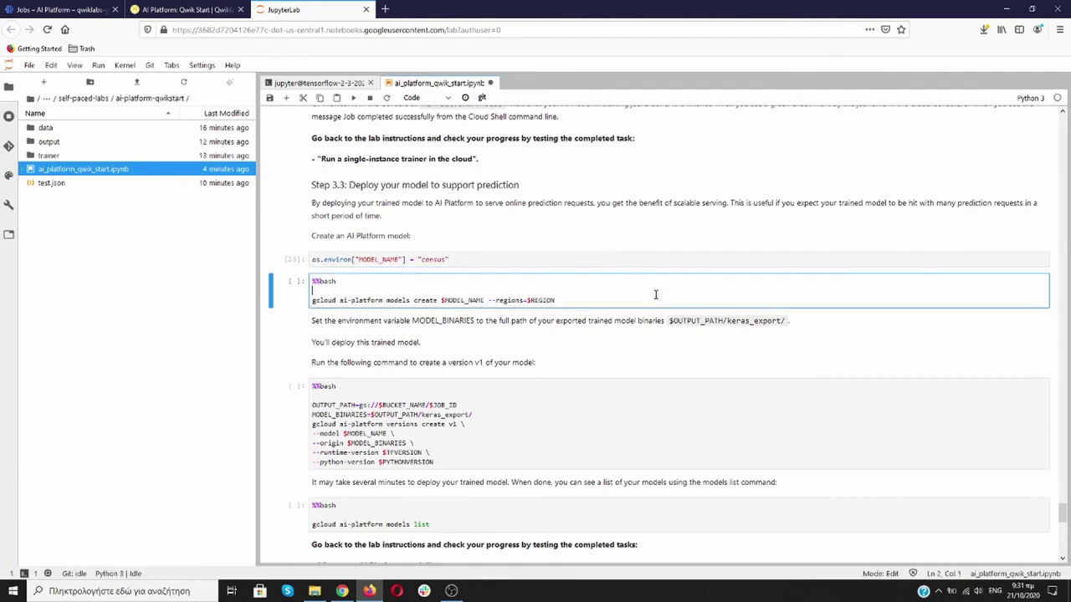
{"action": "key", "text": "shift+Return"}
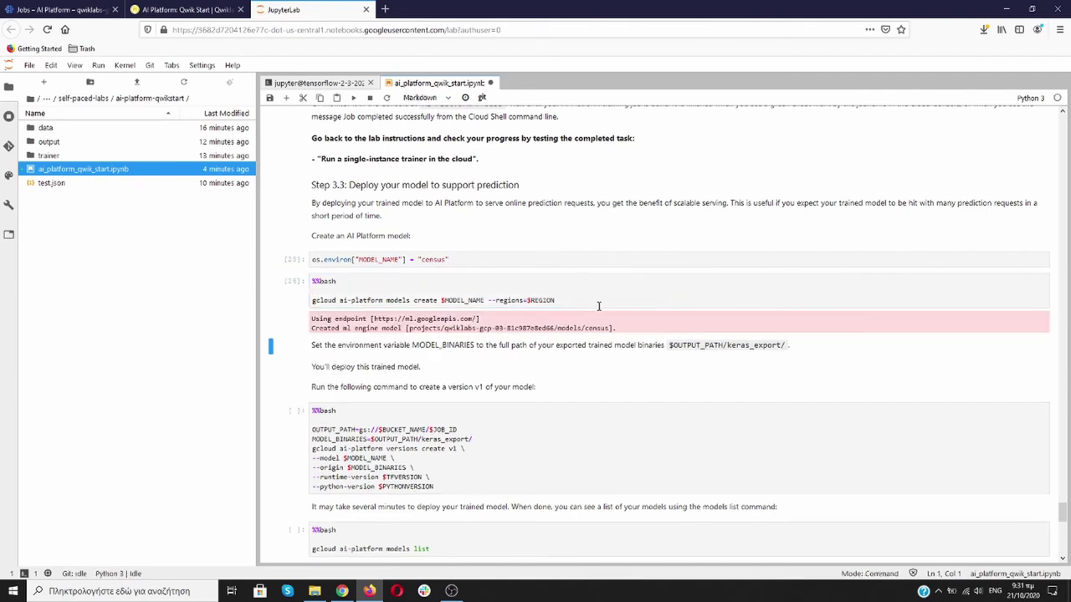
Run the cell that creates version v1 of the model from the exported keras_export binaries.
{"action": "scroll", "coordinate": [387, 308], "scroll_direction": "down", "scroll_amount": 1}
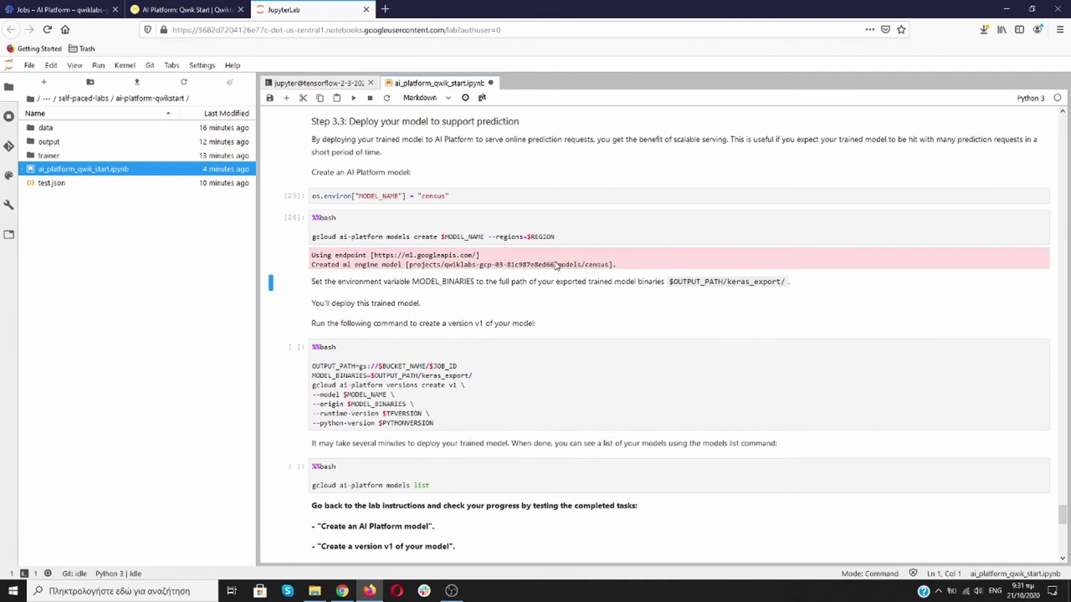
{"action": "scroll", "coordinate": [381, 301], "scroll_direction": "down", "scroll_amount": 2}
{"action": "left_click", "coordinate": [568, 324]}
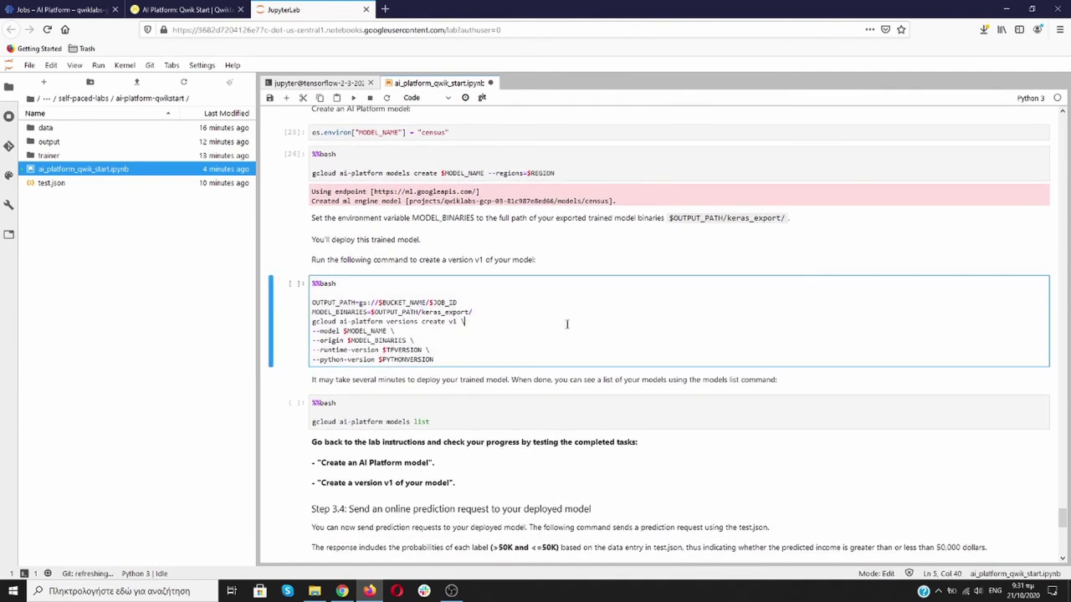
{"action": "key", "text": "shift+Return"}
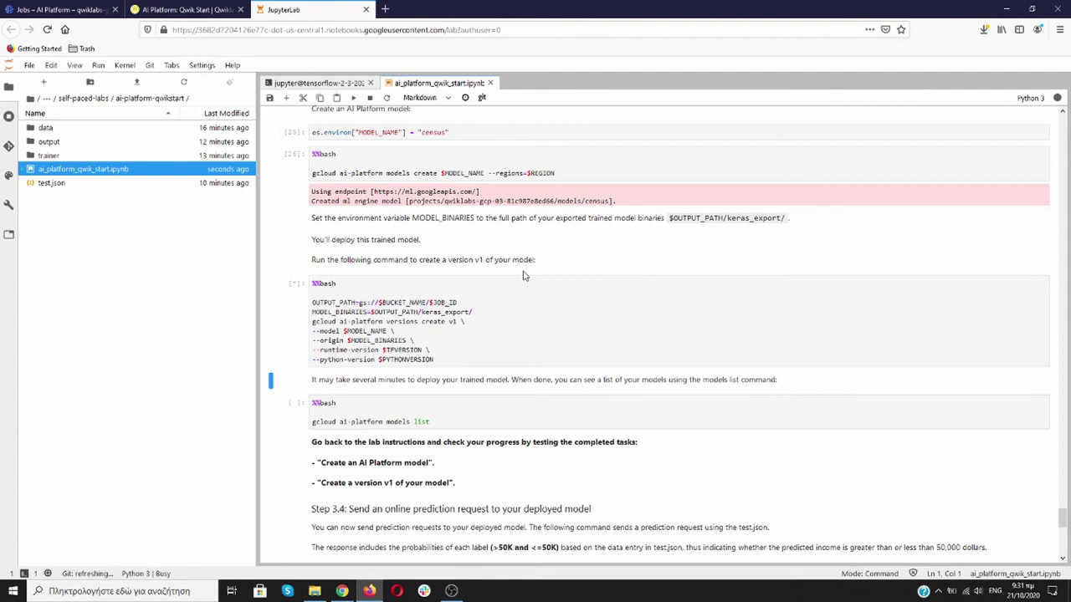
In the Google Cloud console, open the AI Platform Models list and view the census model's versions.
{"action": "left_click", "coordinate": [186, 10]}
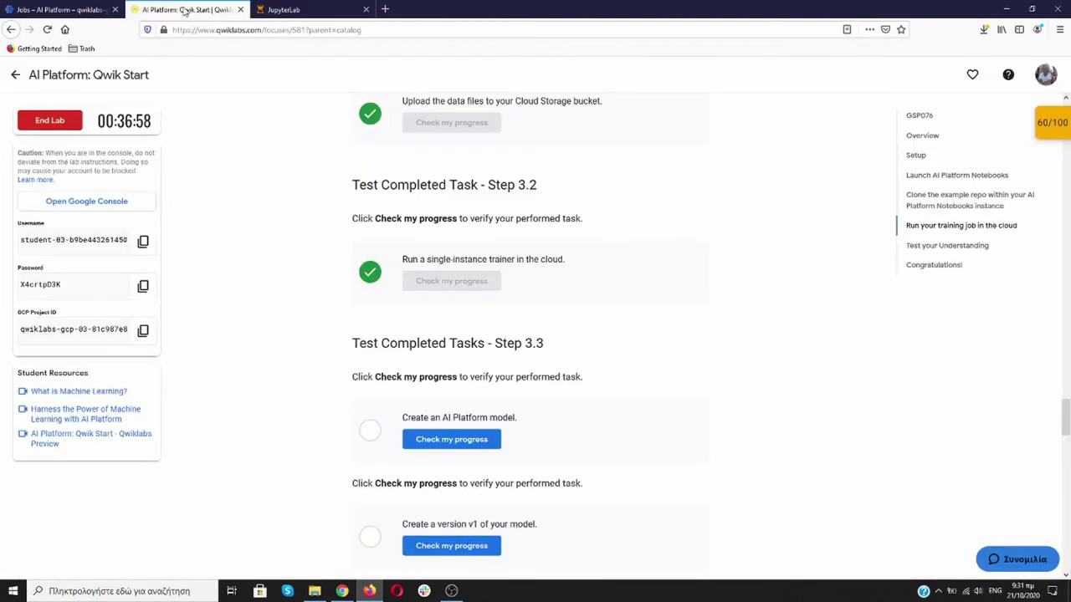
{"action": "left_click", "coordinate": [39, 10]}
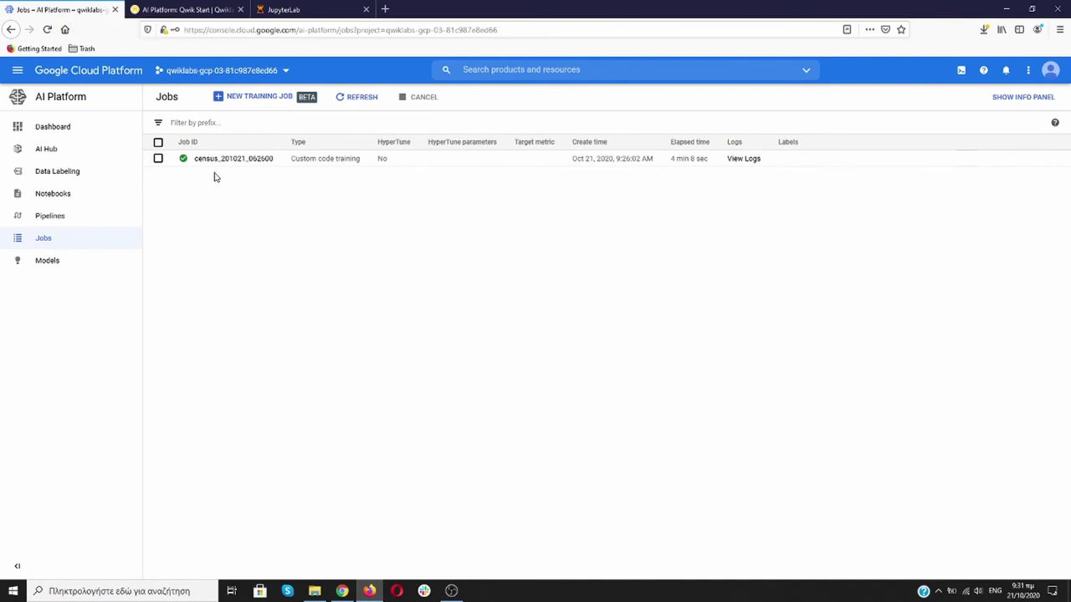
{"action": "left_click", "coordinate": [47, 264]}
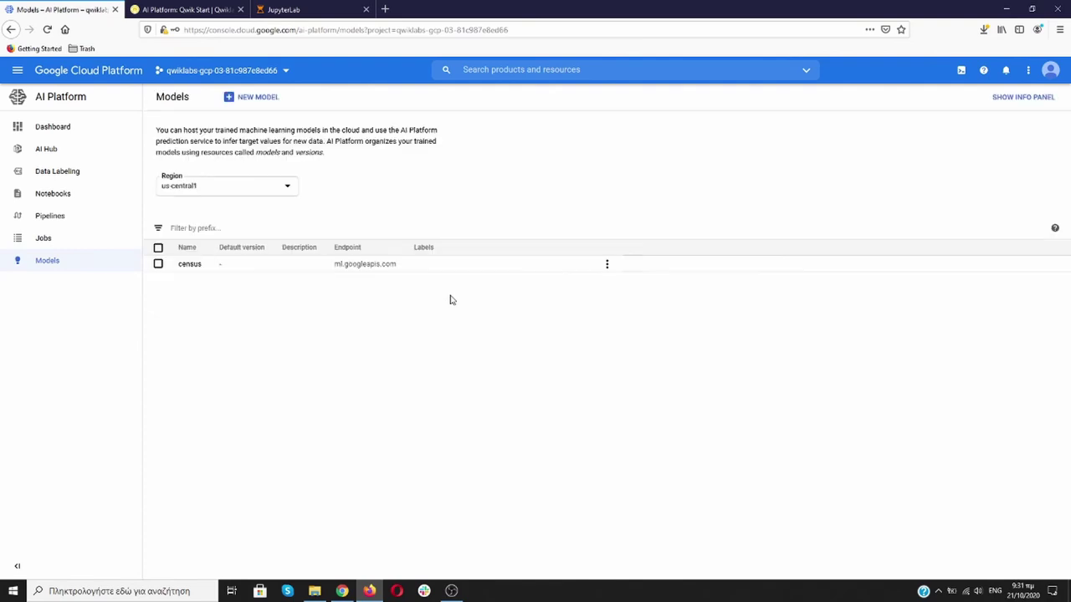
{"action": "left_click", "coordinate": [185, 267]}
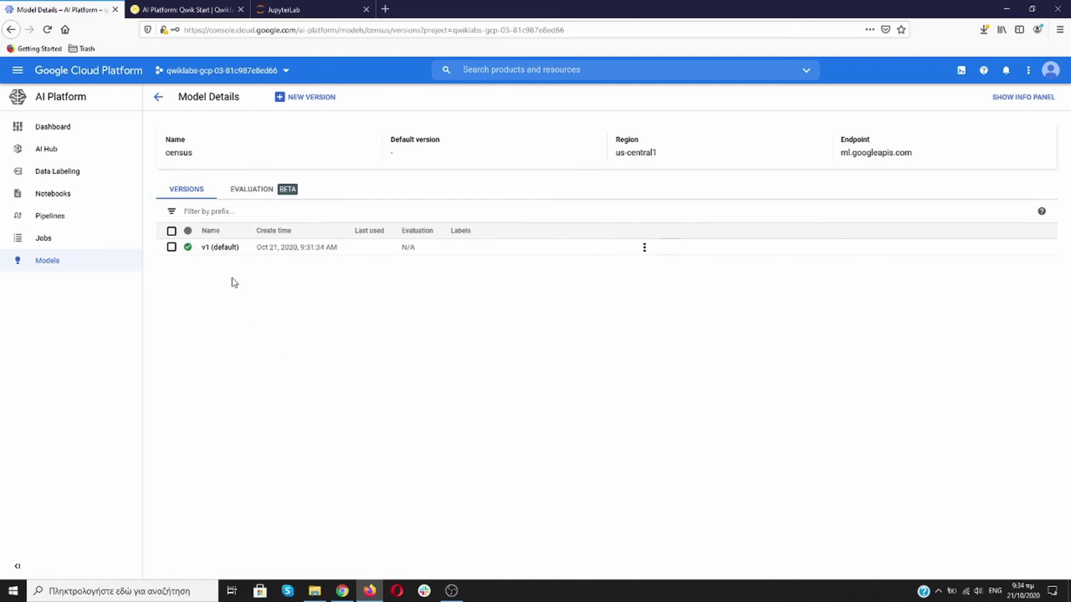
Return to the JupyterLab notebook and run the gcloud ai-platform models list cell.
{"action": "left_click", "coordinate": [288, 11]}
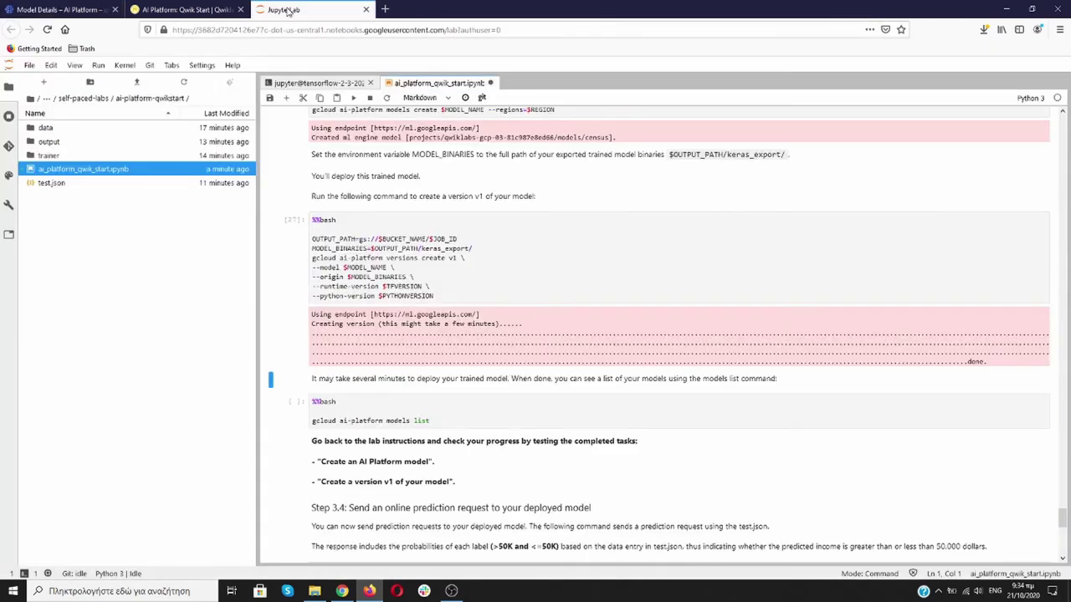
{"action": "scroll", "coordinate": [445, 264], "scroll_direction": "down", "scroll_amount": 3}
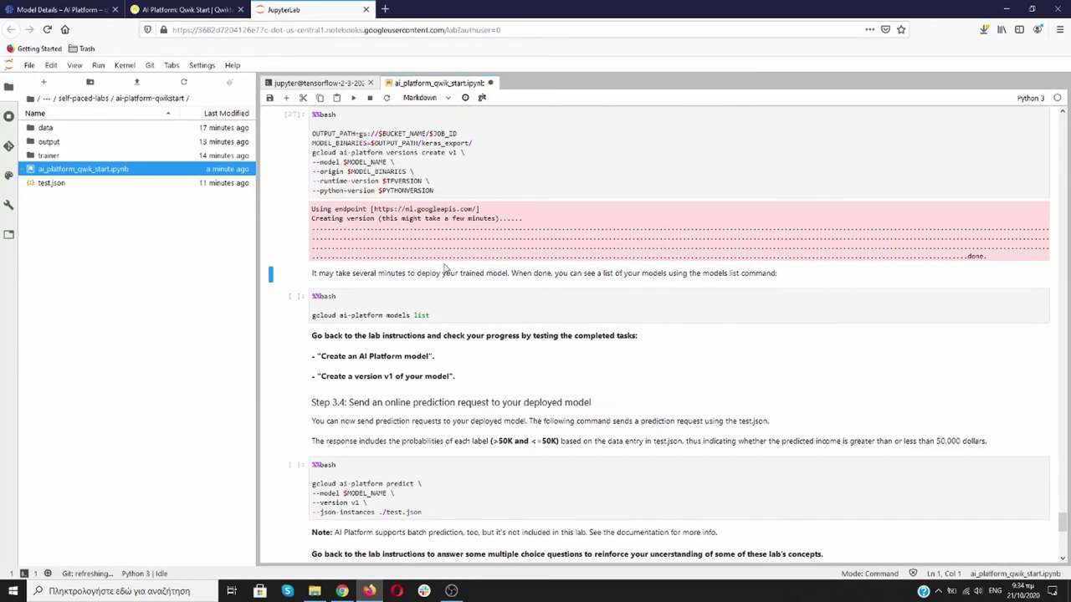
{"action": "left_click", "coordinate": [542, 286]}
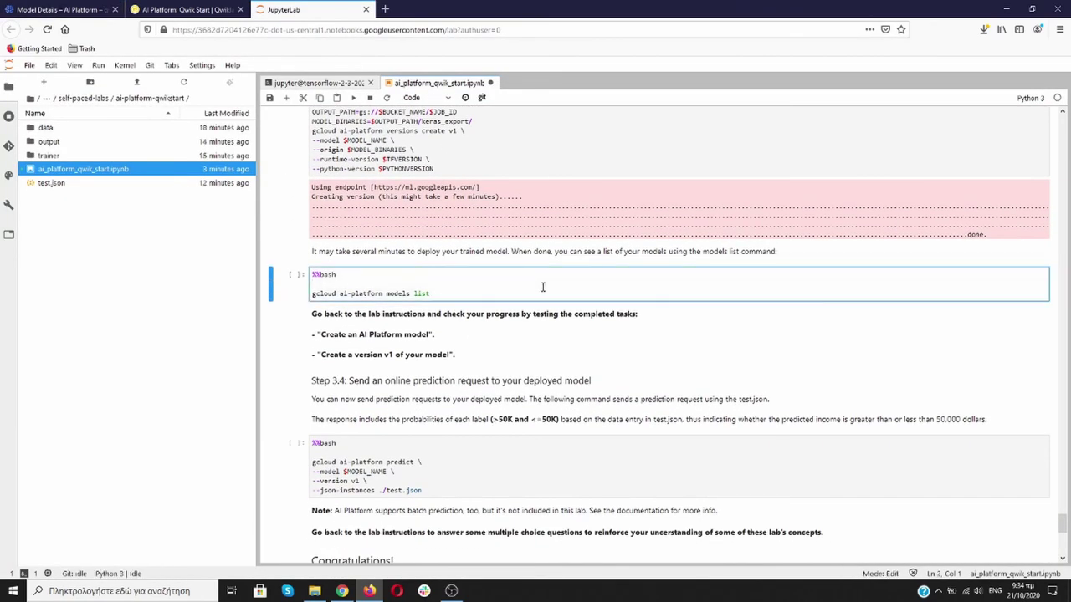
{"action": "key", "text": "shift+Return"}
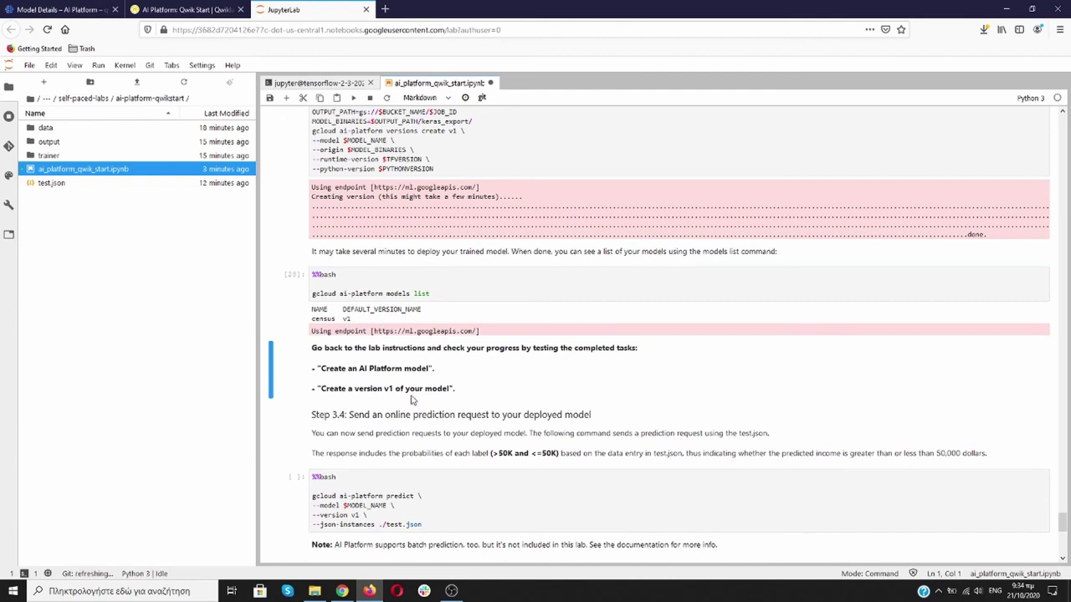
On the Qwiklabs lab page, check progress for both Step 3.3 tasks: creating the AI Platform model and creating its version v1.
{"action": "left_click", "coordinate": [191, 10]}
{"action": "scroll", "coordinate": [318, 229], "scroll_direction": "down", "scroll_amount": 3}
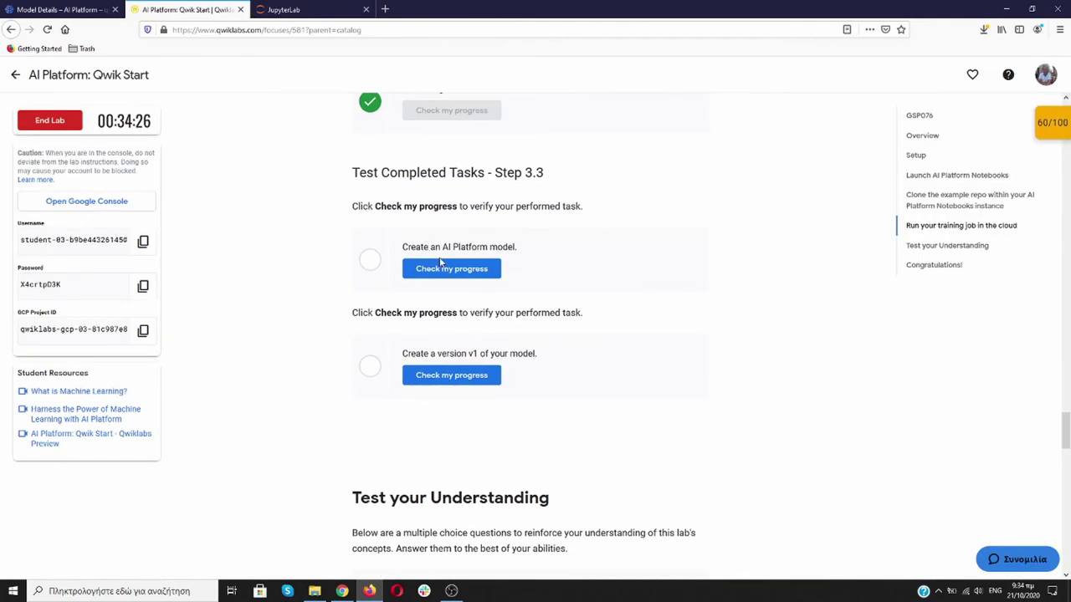
{"action": "left_click", "coordinate": [445, 268]}
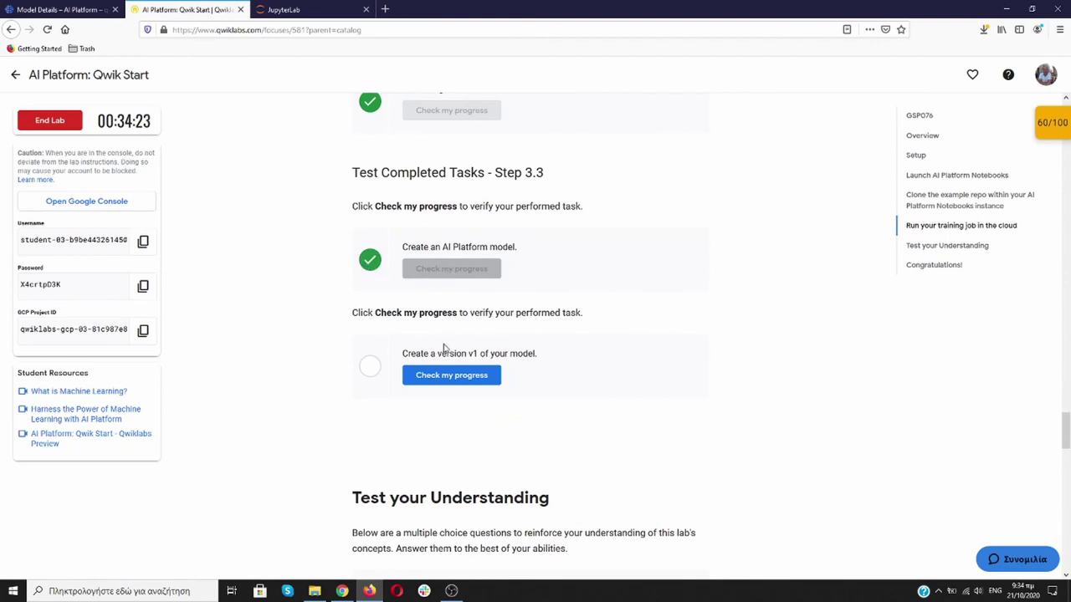
{"action": "left_click", "coordinate": [450, 377]}
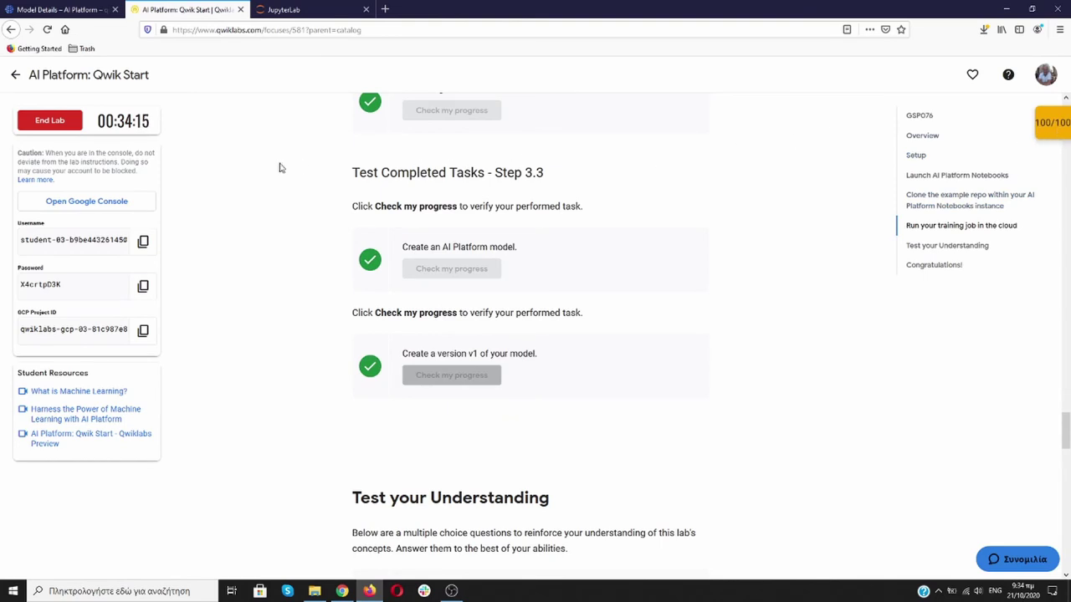
In the JupyterLab notebook, run the Step 3.4 cell that sends test.json to model version v1 for online prediction, and review its output.
{"action": "left_click", "coordinate": [288, 9]}
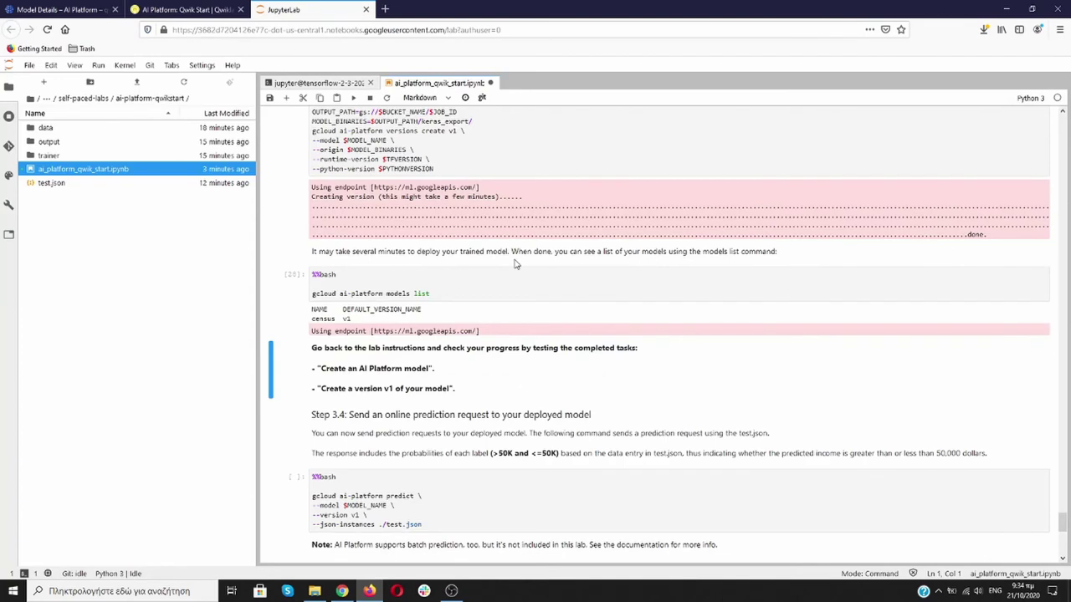
{"action": "scroll", "coordinate": [515, 263], "scroll_direction": "down", "scroll_amount": 5}
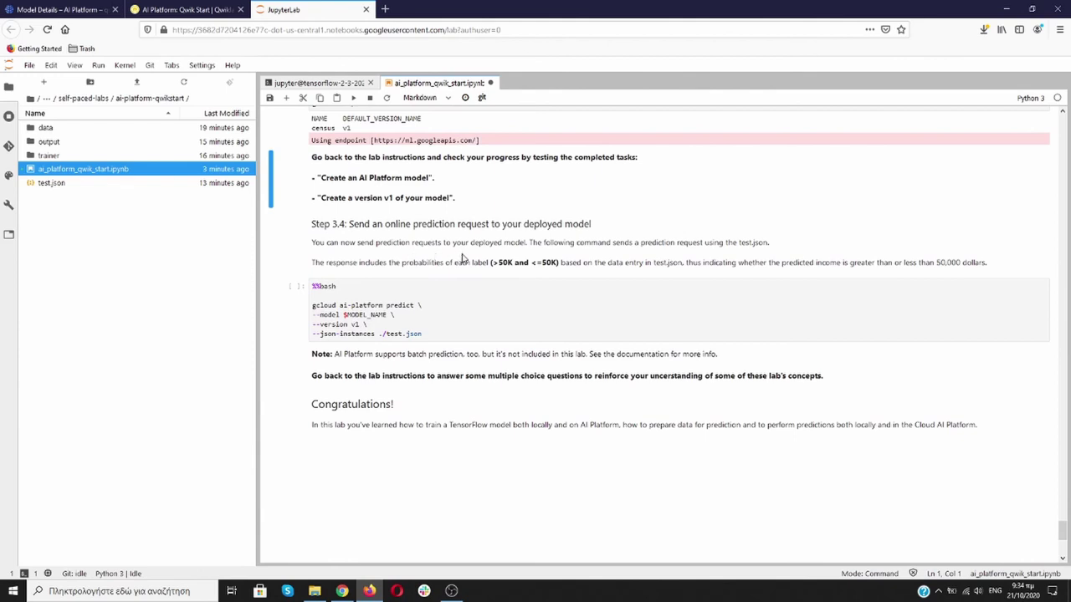
{"action": "left_click", "coordinate": [540, 313]}
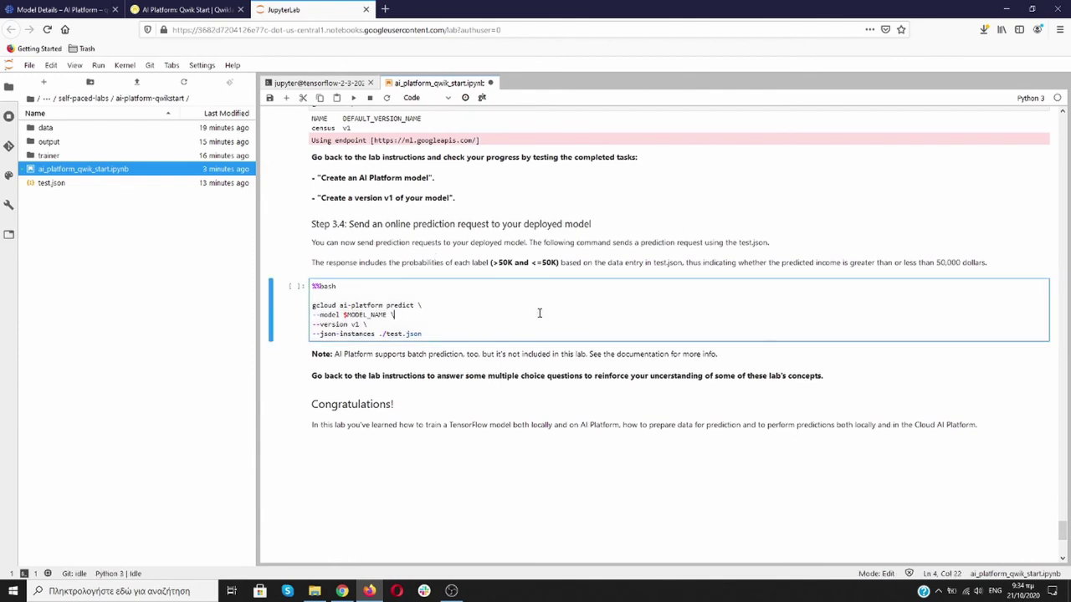
{"action": "key", "text": "shift+Return"}
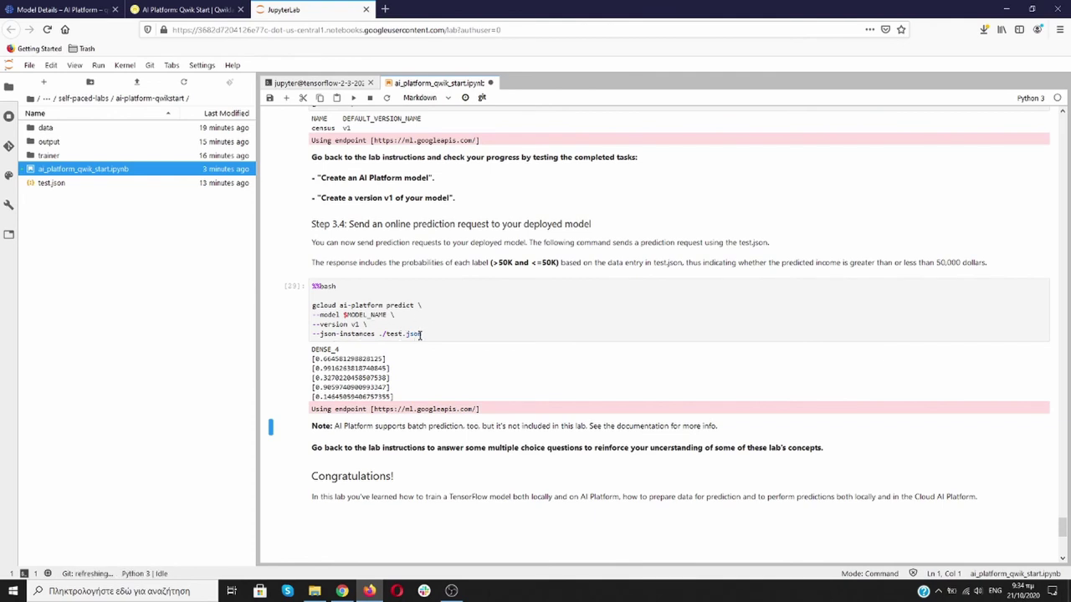
{"action": "scroll", "coordinate": [452, 357], "scroll_direction": "down", "scroll_amount": 2}
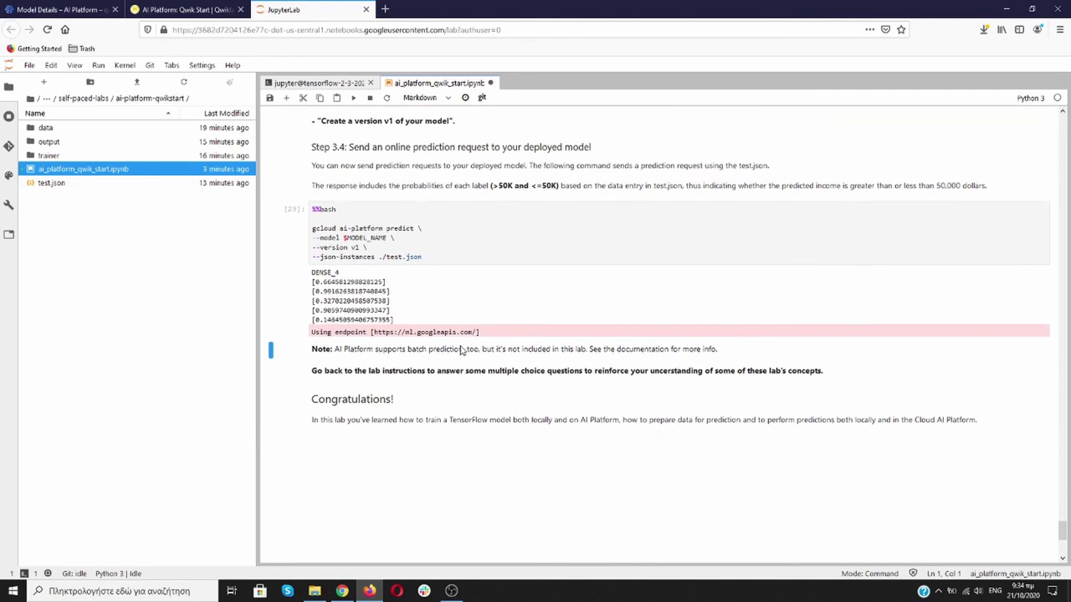
{"action": "scroll", "coordinate": [461, 351], "scroll_direction": "down", "scroll_amount": 1}
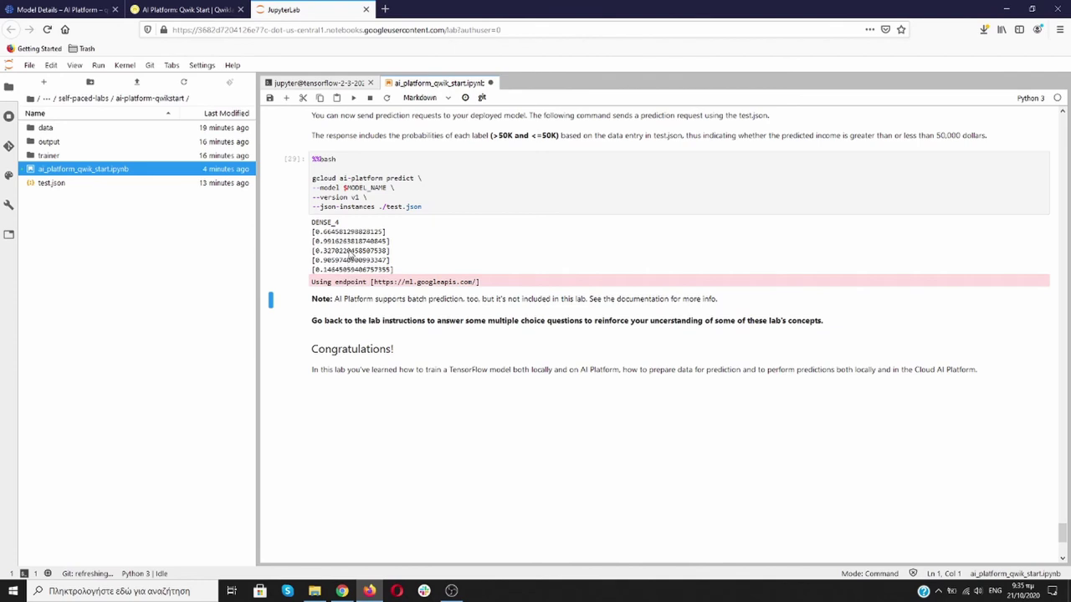
{"action": "scroll", "coordinate": [517, 264], "scroll_direction": "down", "scroll_amount": 3}
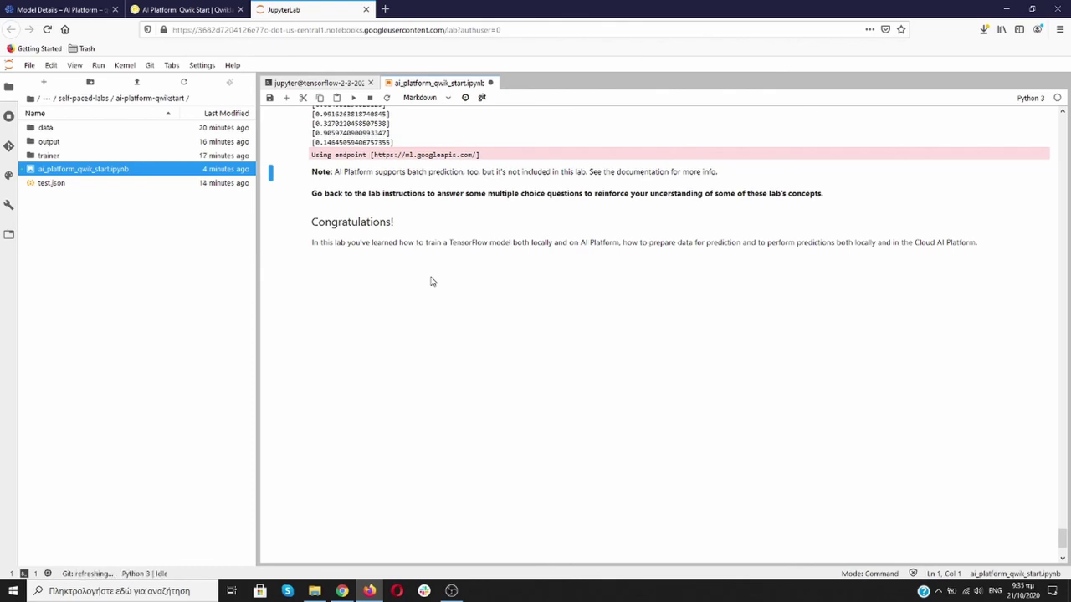
{"action": "scroll", "coordinate": [431, 282], "scroll_direction": "down", "scroll_amount": 1}
{"action": "scroll", "coordinate": [431, 282], "scroll_direction": "up", "scroll_amount": 5}
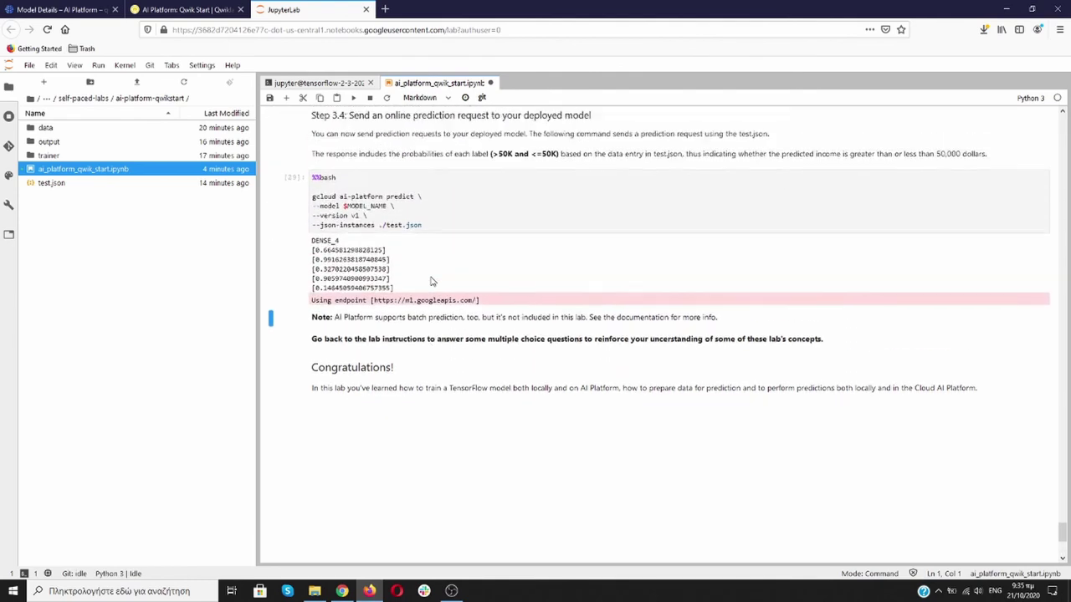
{"action": "scroll", "coordinate": [431, 278], "scroll_direction": "up", "scroll_amount": 3}
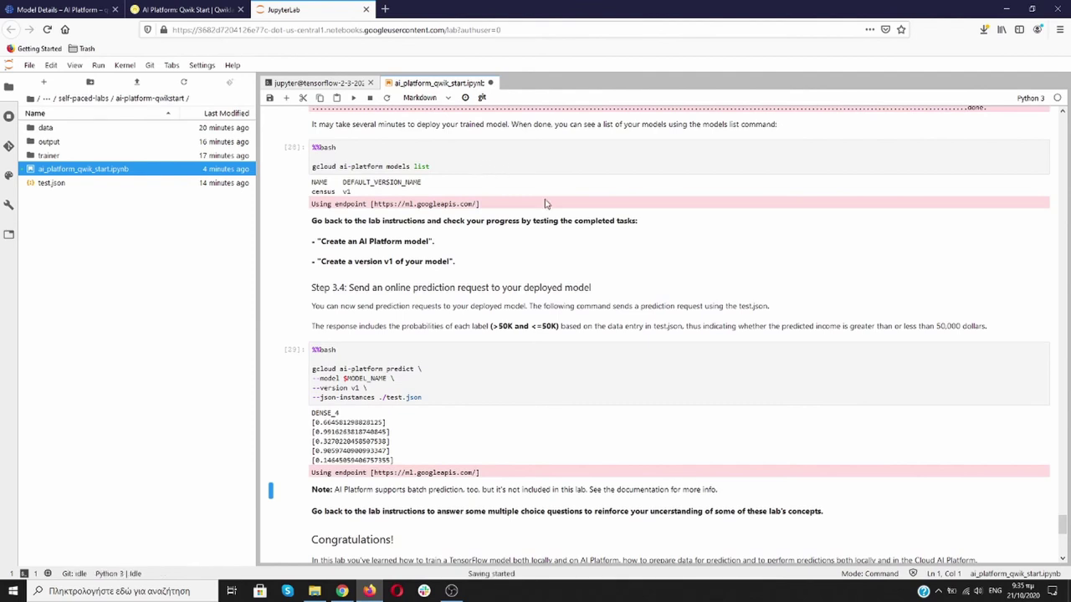
On the Qwiklabs lab page, read through the Test your Understanding questions and the closing Congratulations and Finish your quest sections.
{"action": "left_click", "coordinate": [187, 10]}
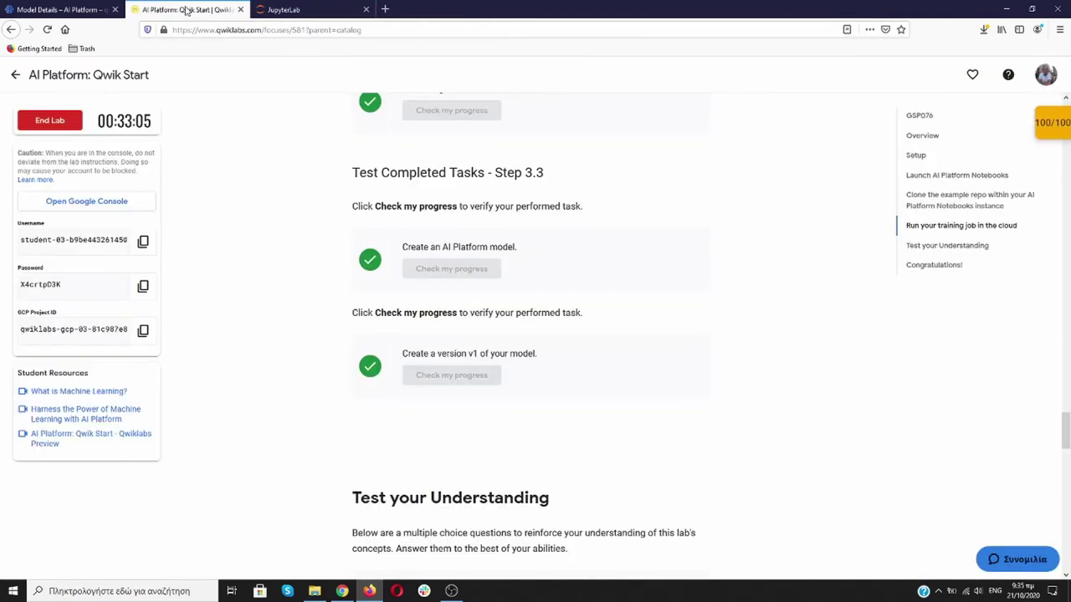
{"action": "scroll", "coordinate": [260, 189], "scroll_direction": "down", "scroll_amount": 3}
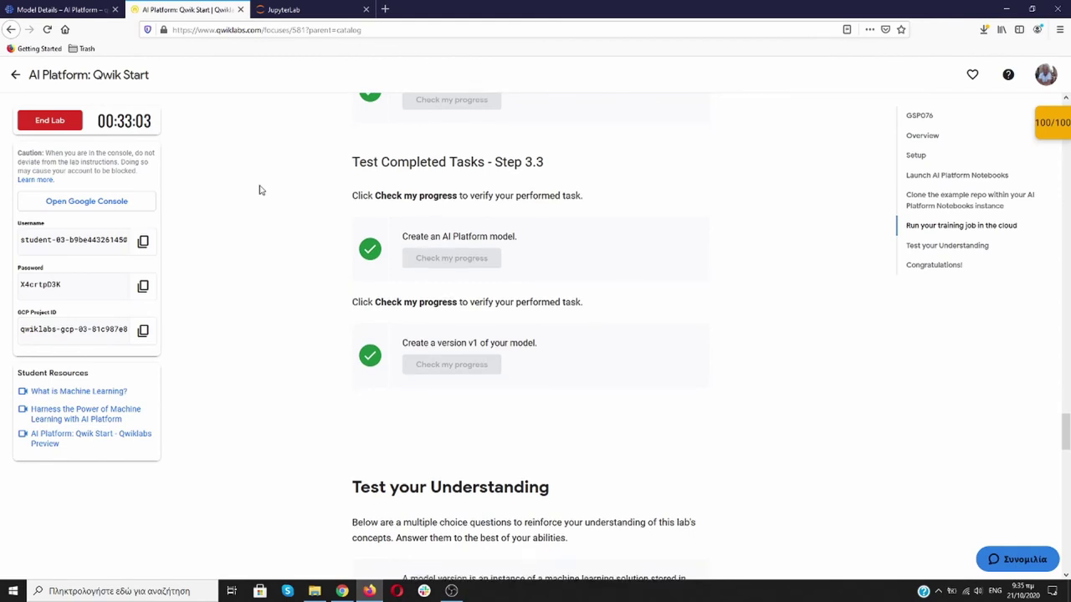
{"action": "scroll", "coordinate": [259, 190], "scroll_direction": "down", "scroll_amount": 2}
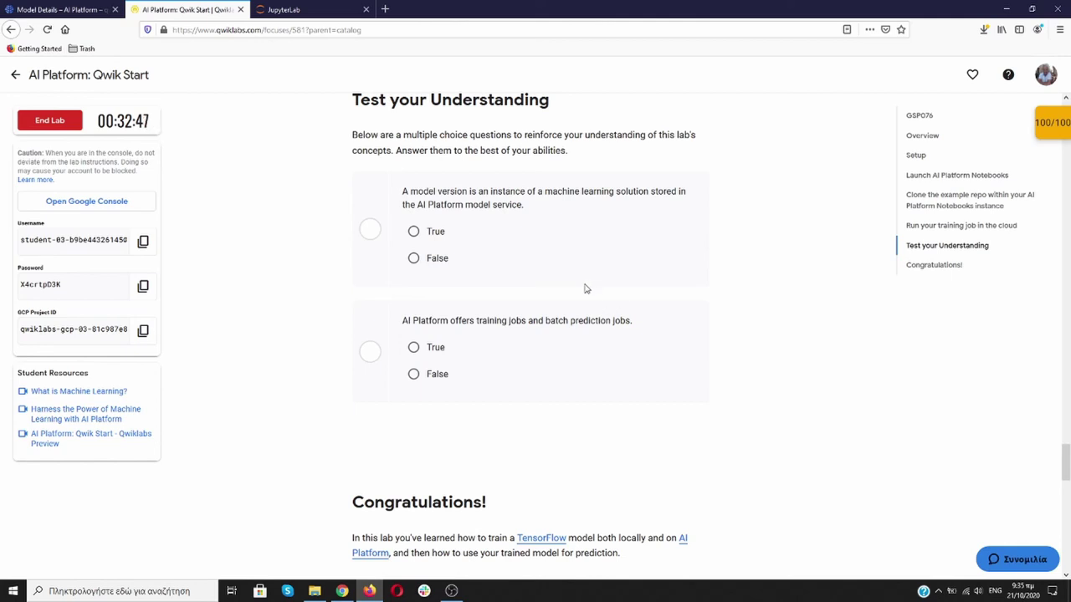
{"action": "scroll", "coordinate": [276, 264], "scroll_direction": "down", "scroll_amount": 5}
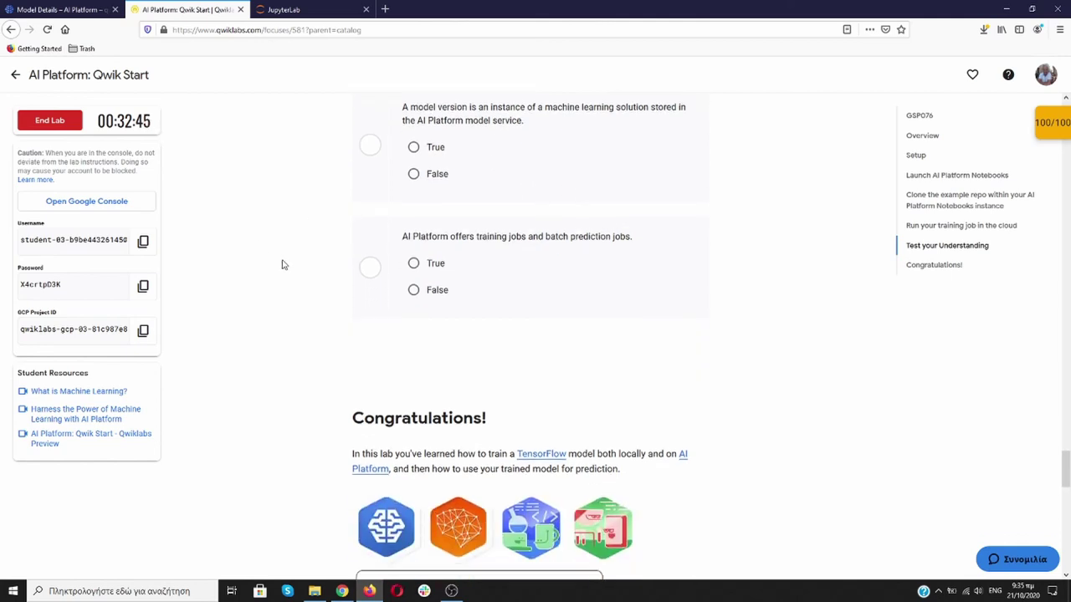
{"action": "scroll", "coordinate": [295, 252], "scroll_direction": "down", "scroll_amount": 4}
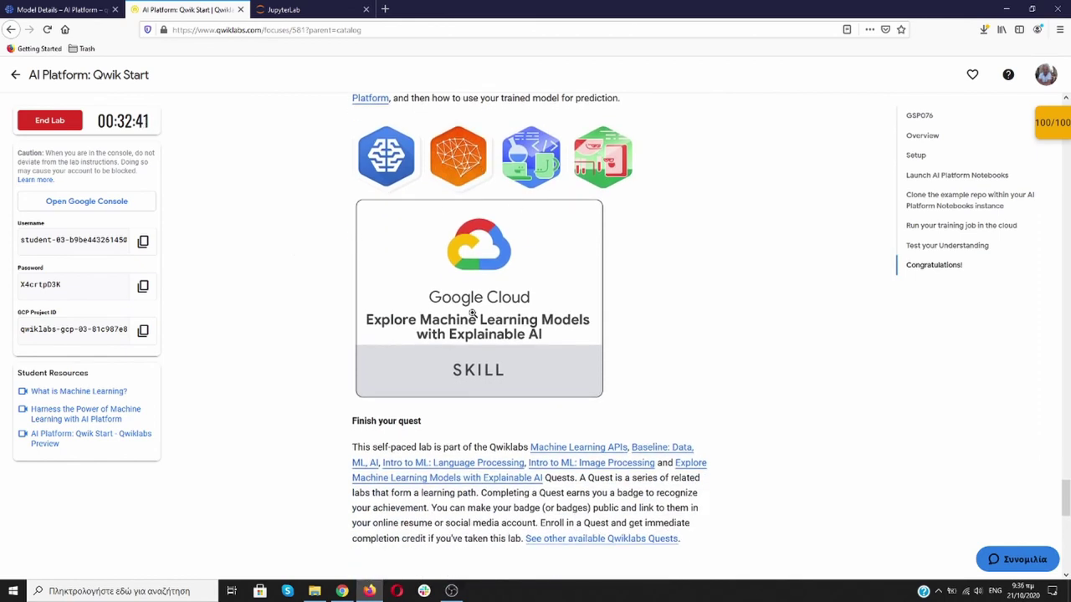
{"action": "scroll", "coordinate": [472, 251], "scroll_direction": "down", "scroll_amount": 2}
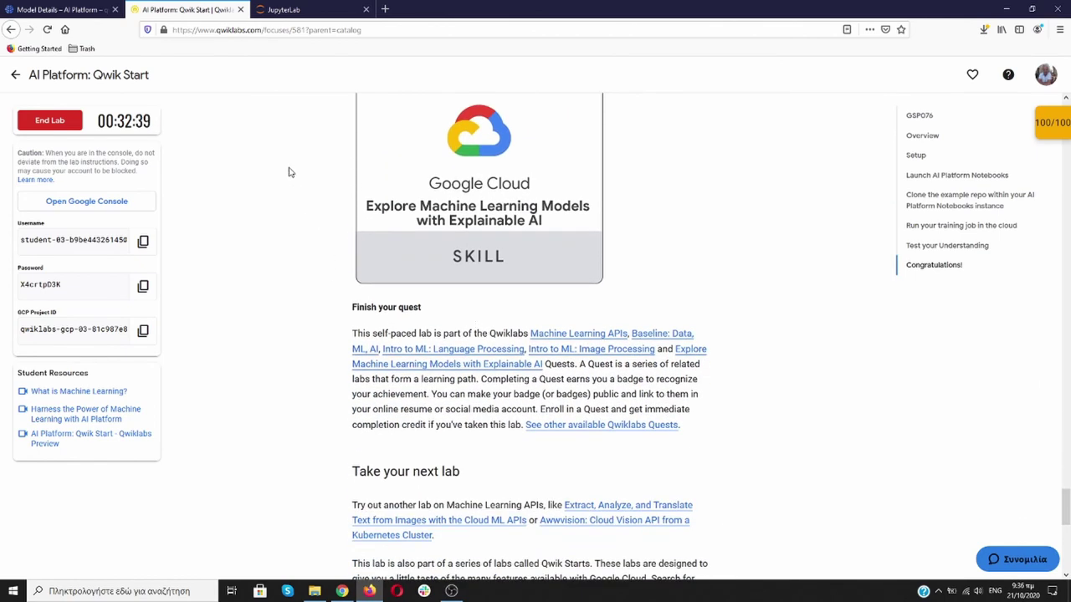
Close the Google Cloud Console model details page and end the AI Platform: Qwik Start lab on Qwiklabs, confirming the prompt.
{"action": "left_click", "coordinate": [65, 11]}
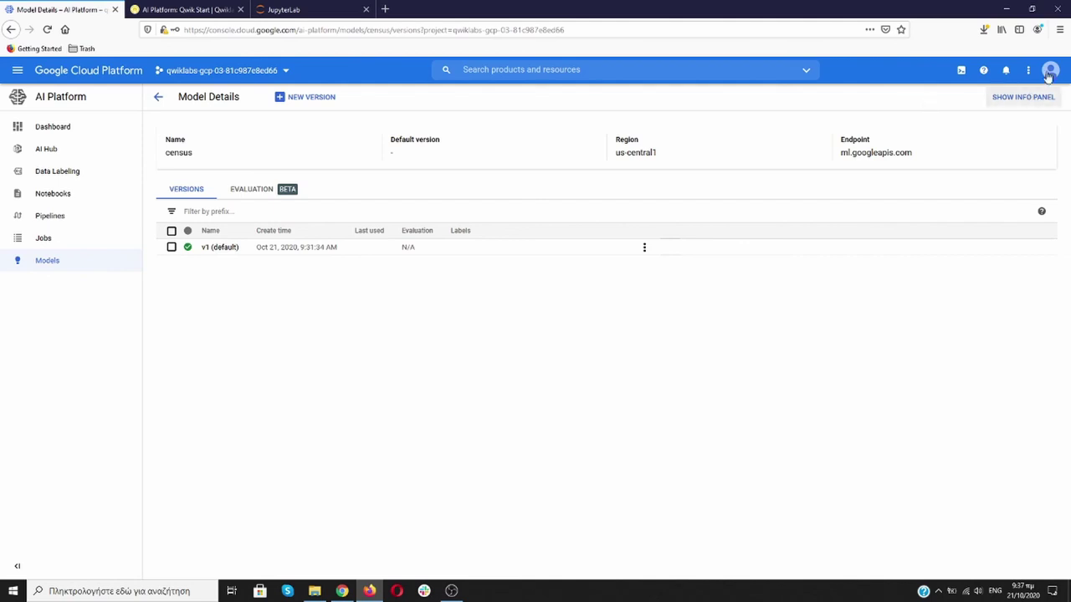
{"action": "left_click", "coordinate": [115, 11]}
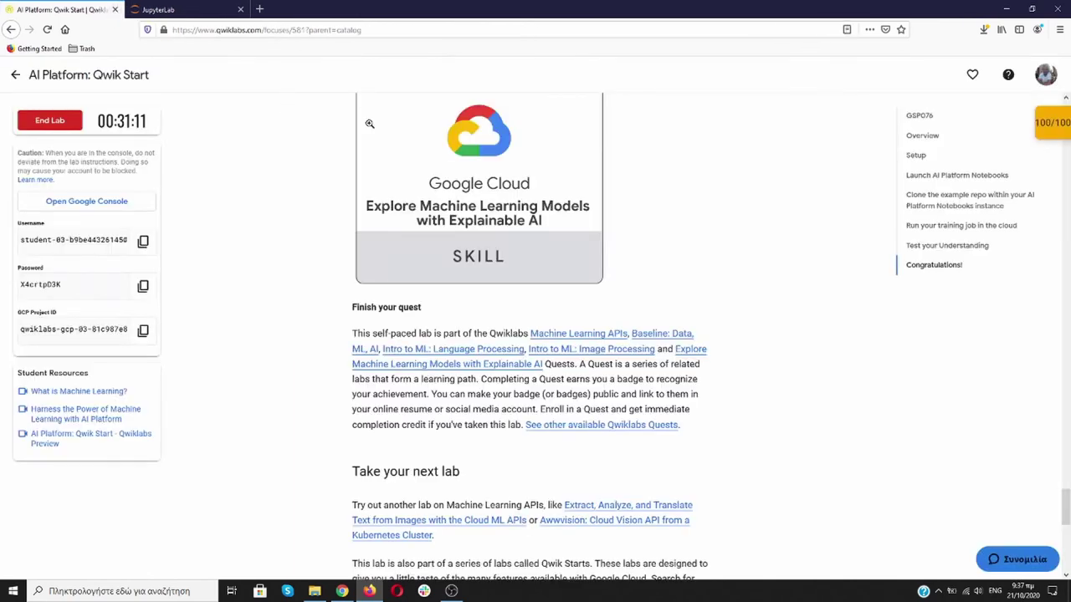
{"action": "left_click", "coordinate": [51, 122]}
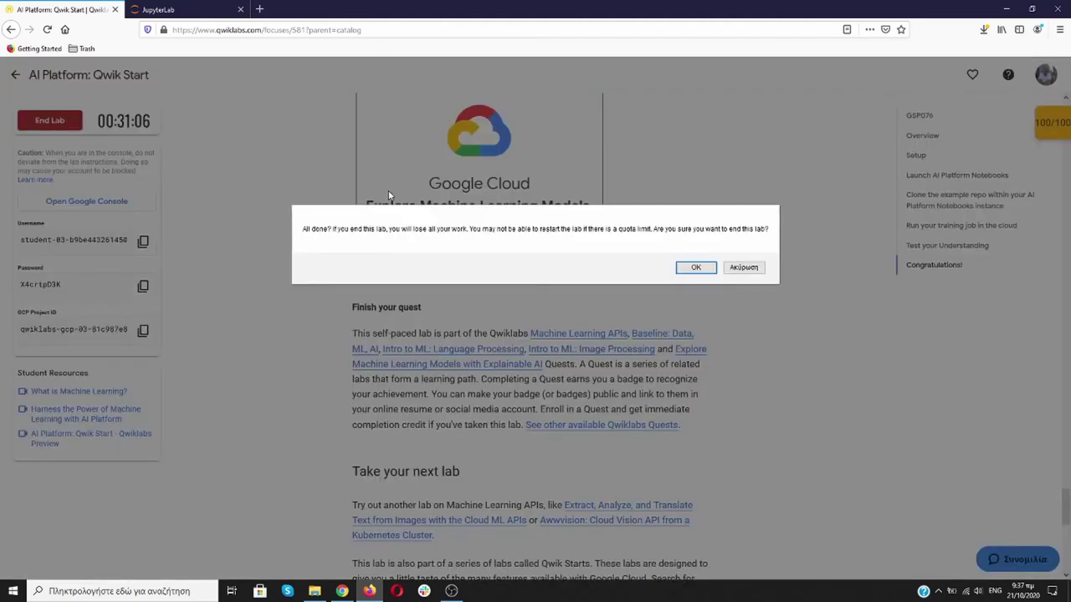
{"action": "left_click", "coordinate": [695, 267]}
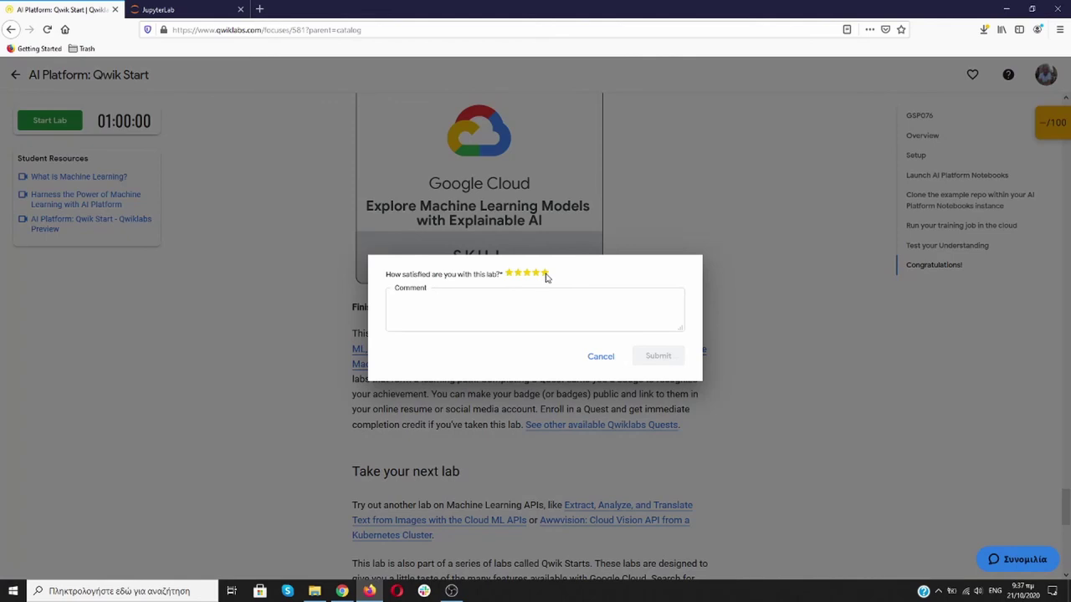
Submit a five-star rating for the lab without a comment and go back to the Baseline: Data, ML, AI quest page.
{"action": "left_click", "coordinate": [546, 277]}
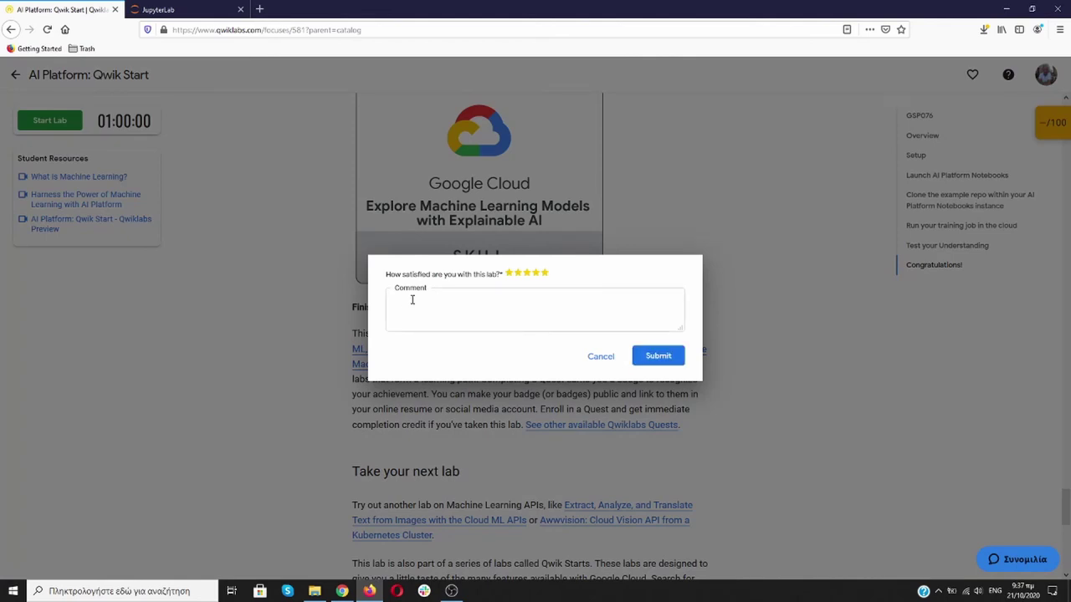
{"action": "left_click", "coordinate": [659, 356]}
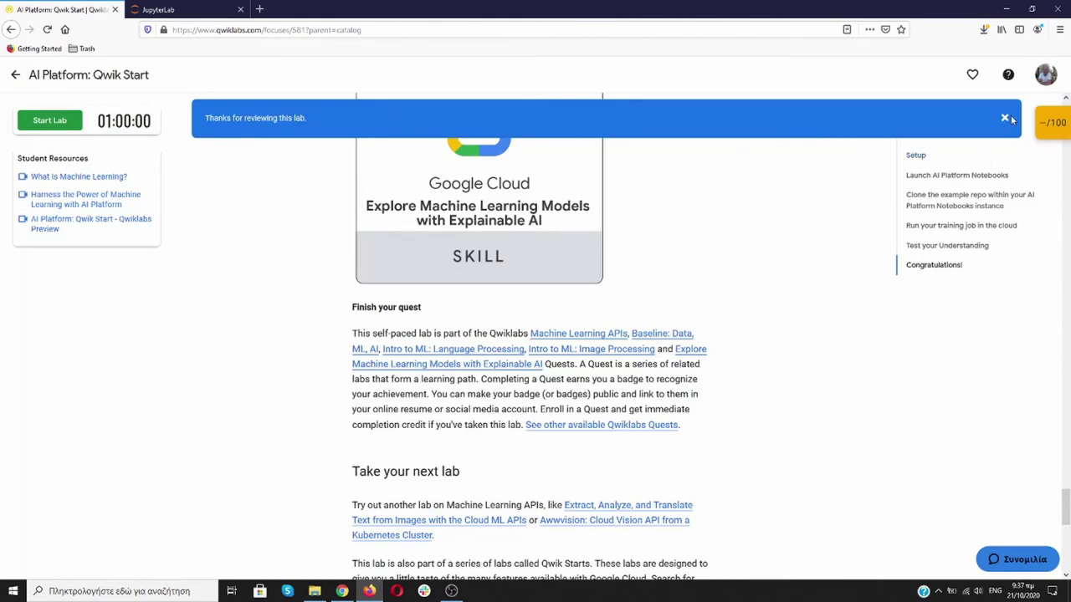
{"action": "left_click", "coordinate": [1006, 119]}
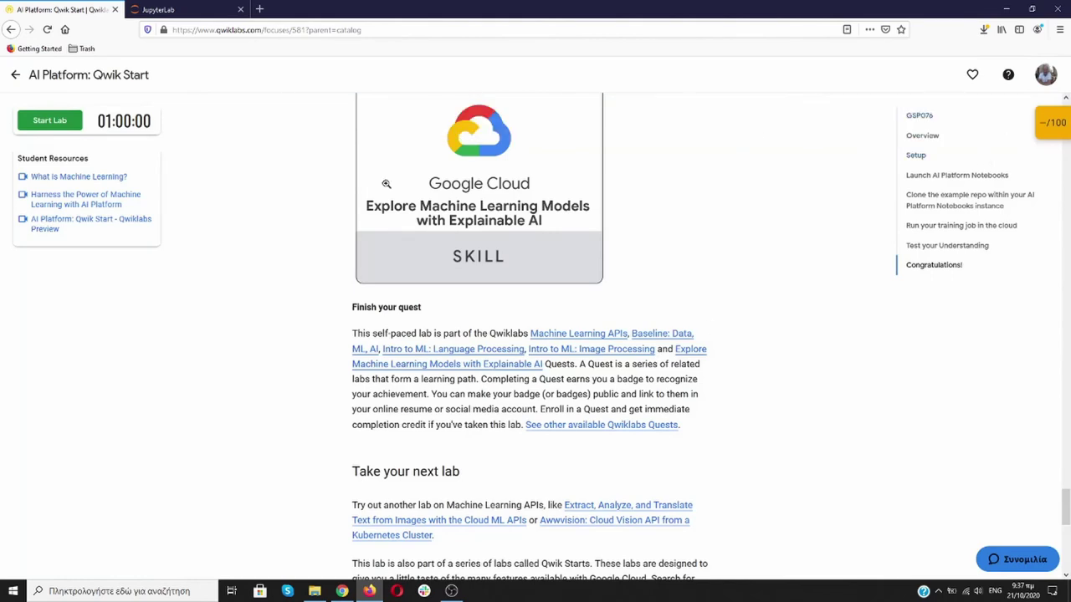
{"action": "left_click", "coordinate": [15, 77]}
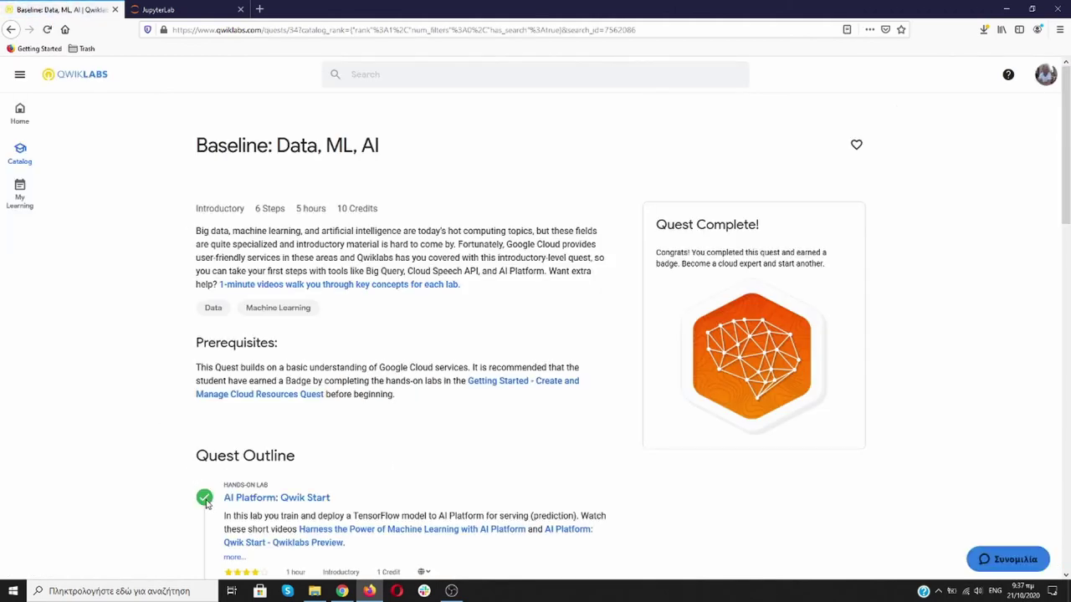
Switch to the JupyterLab notebook and look back over the Step 3.3 deployment cells and the closing Congratulations section.
{"action": "left_click", "coordinate": [185, 16]}
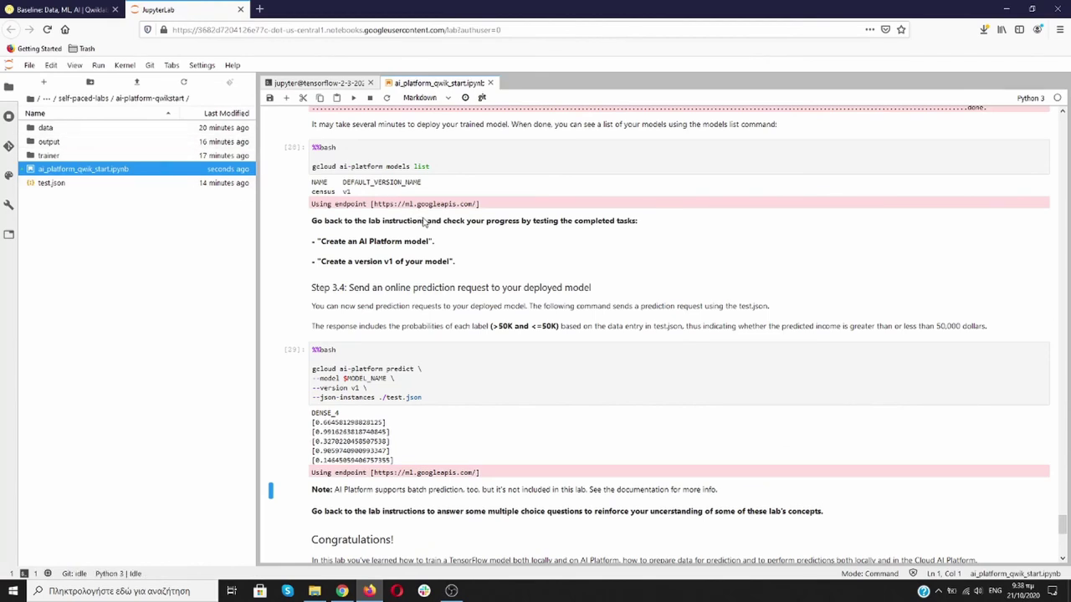
{"action": "scroll", "coordinate": [429, 235], "scroll_direction": "up", "scroll_amount": 10}
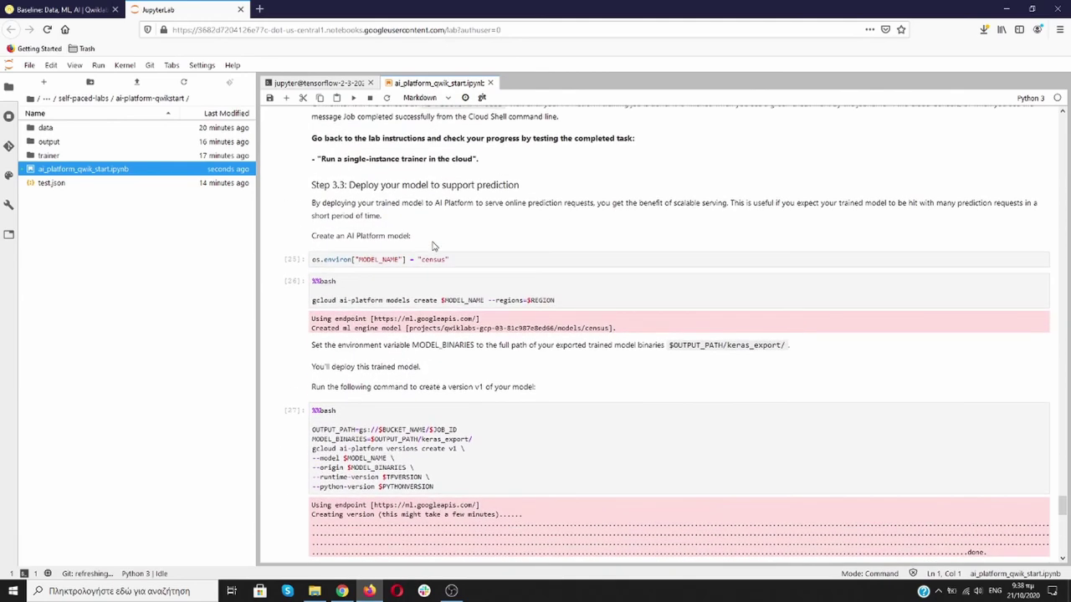
{"action": "scroll", "coordinate": [434, 245], "scroll_direction": "down", "scroll_amount": 20}
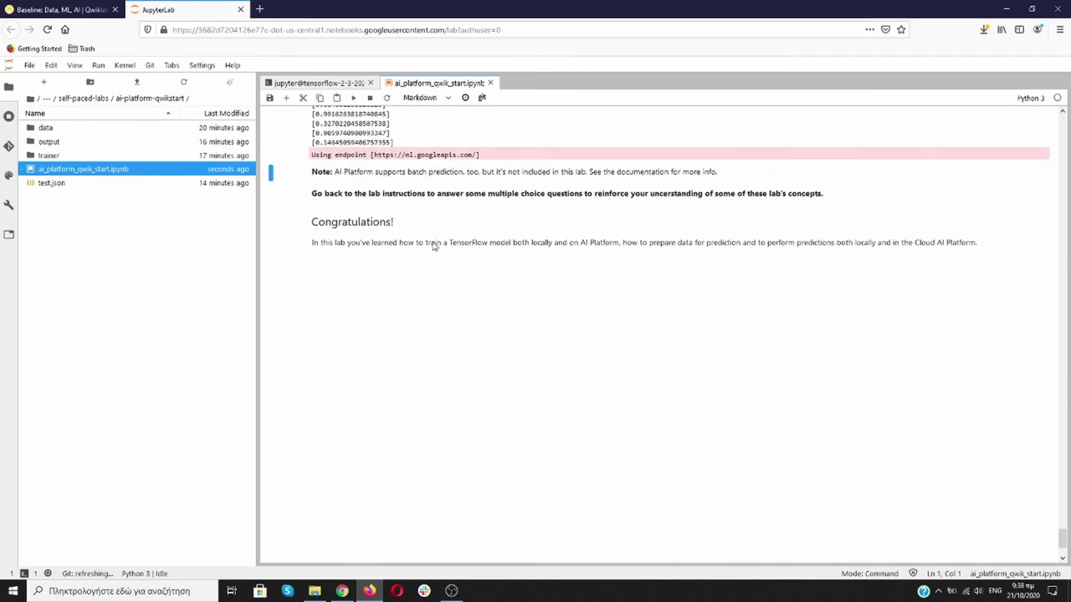
{"action": "scroll", "coordinate": [435, 242], "scroll_direction": "up", "scroll_amount": 18}
{"action": "left_click_drag", "start_coordinate": [1062, 509], "coordinate": [903, 91]}
Return to the Baseline: Data, ML, AI quest page on Qwiklabs and look through the labs in the Quest Outline.
{"action": "left_click", "coordinate": [62, 10]}
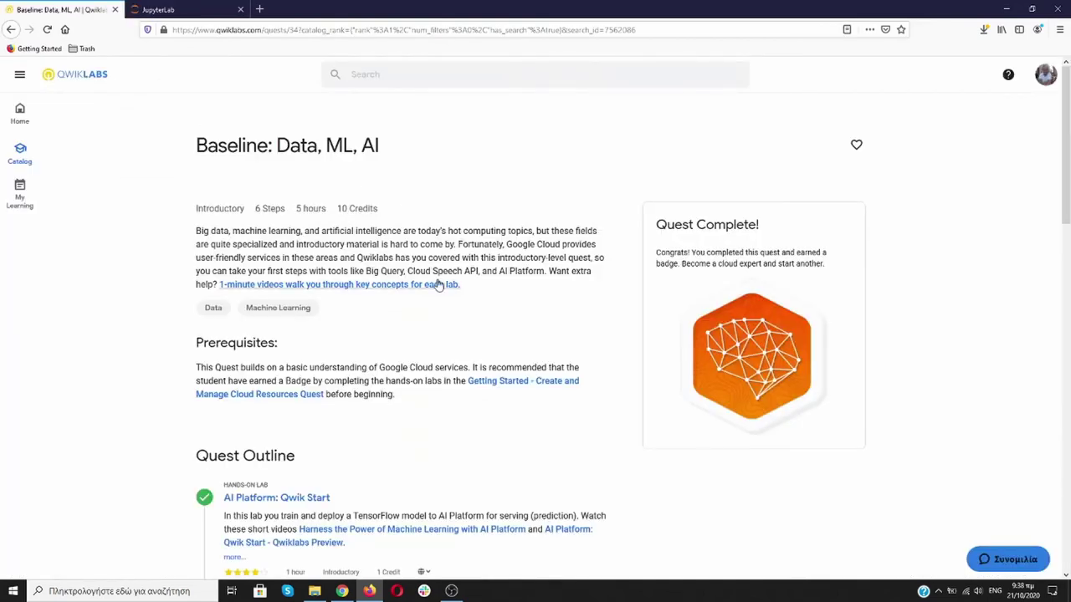
{"action": "scroll", "coordinate": [443, 284], "scroll_direction": "down", "scroll_amount": 3}
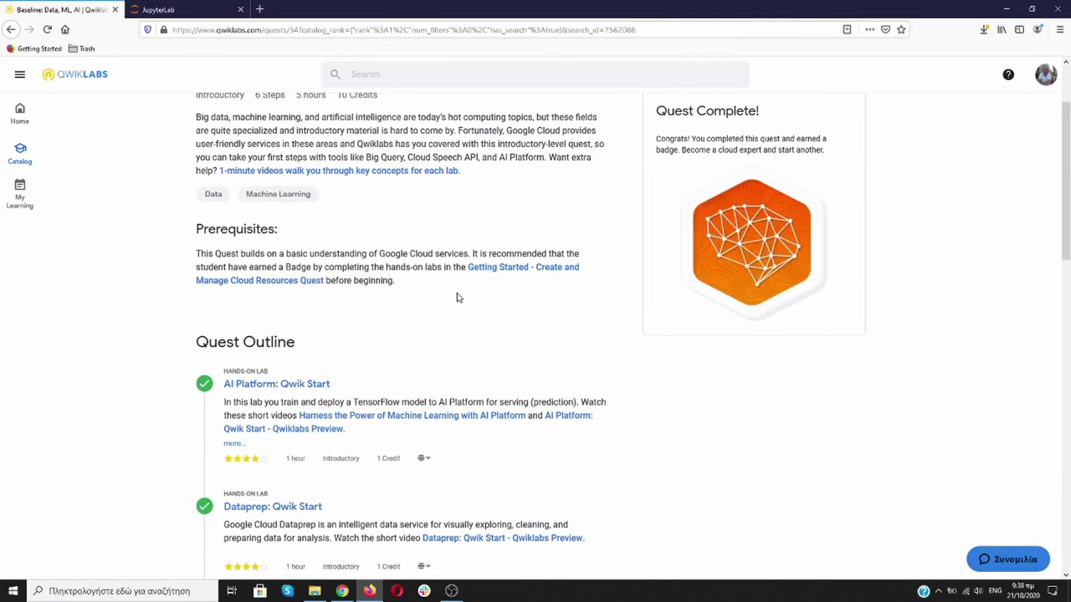
{"action": "scroll", "coordinate": [457, 297], "scroll_direction": "down", "scroll_amount": 1}
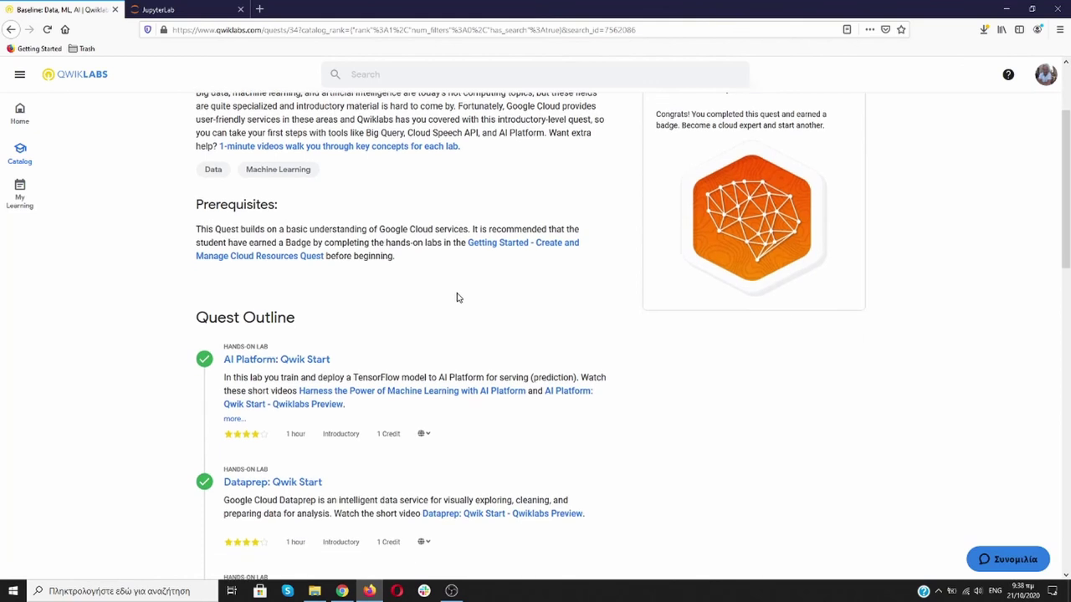
{"action": "scroll", "coordinate": [457, 297], "scroll_direction": "down", "scroll_amount": 1}
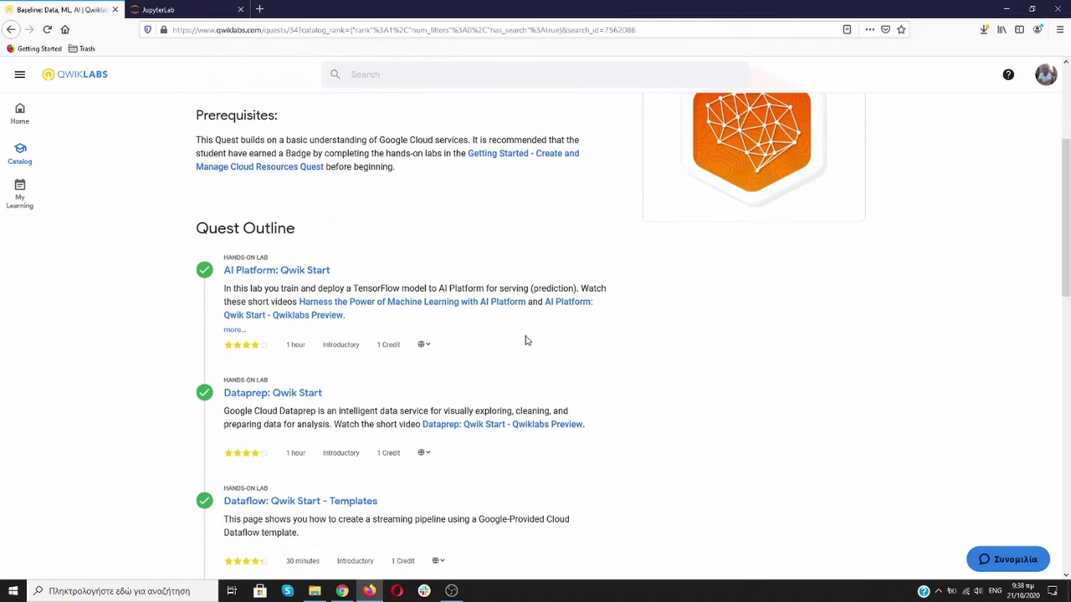